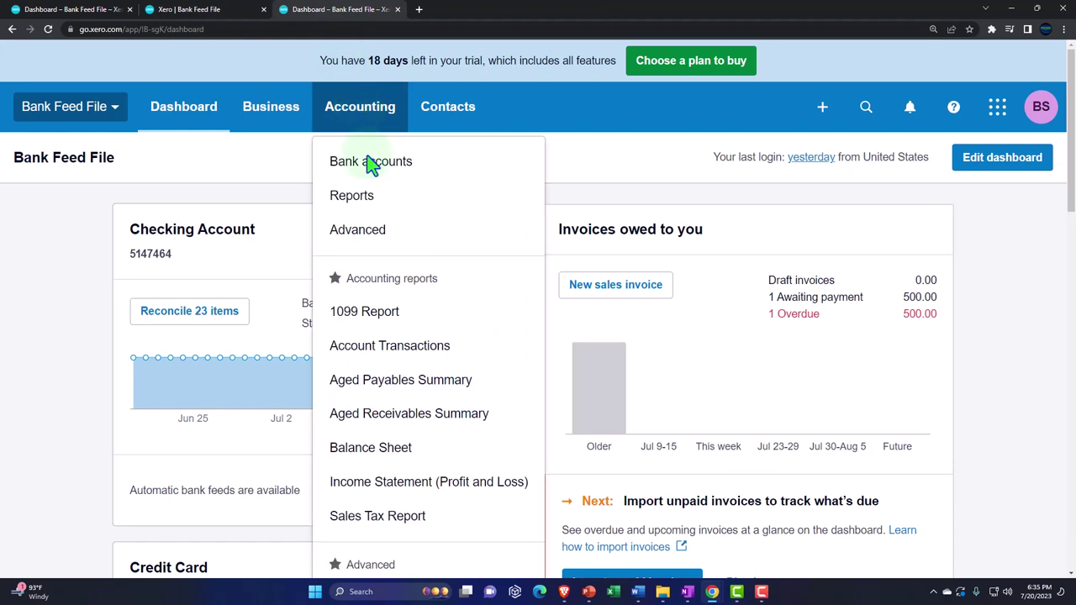
# Run the Income Statement (Profit and Loss) report for Jan 1, 2022 to Dec 31, 2022.
pyautogui.click(399, 498)
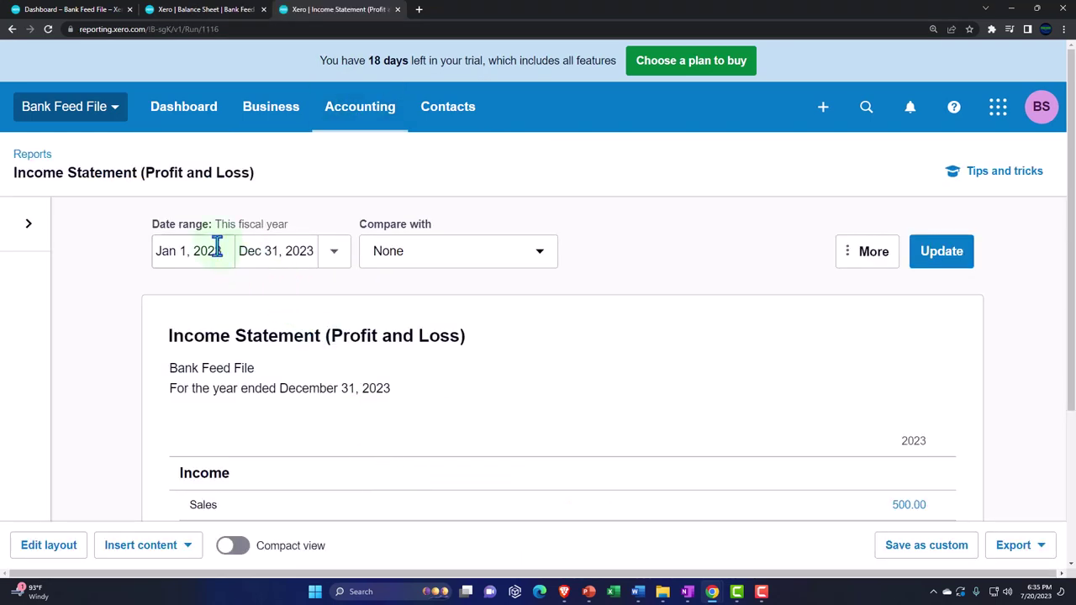
pyautogui.click(216, 249)
pyautogui.click(309, 299)
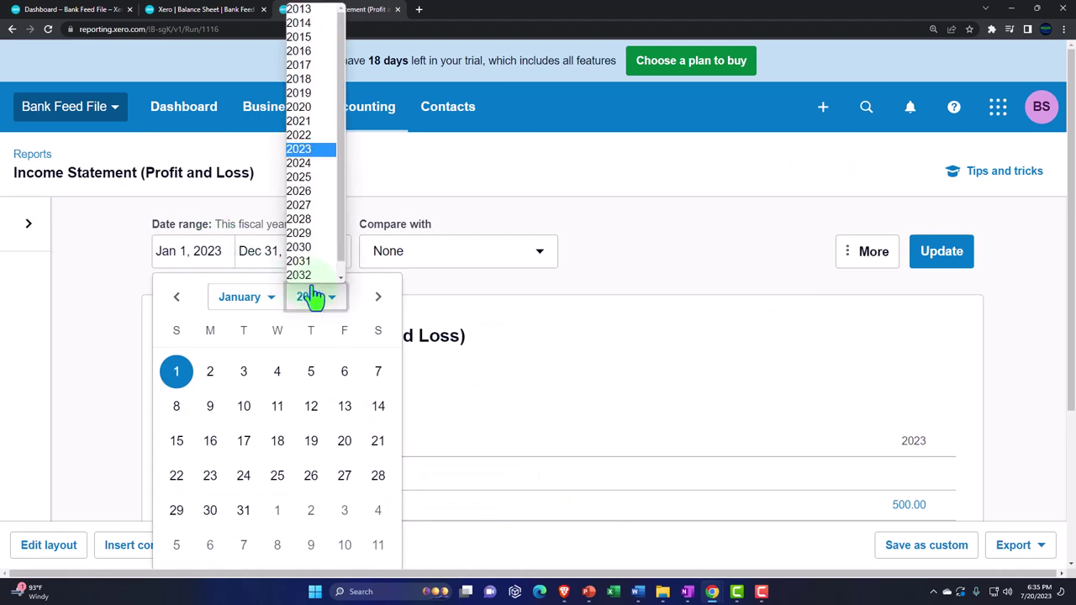
pyautogui.click(296, 137)
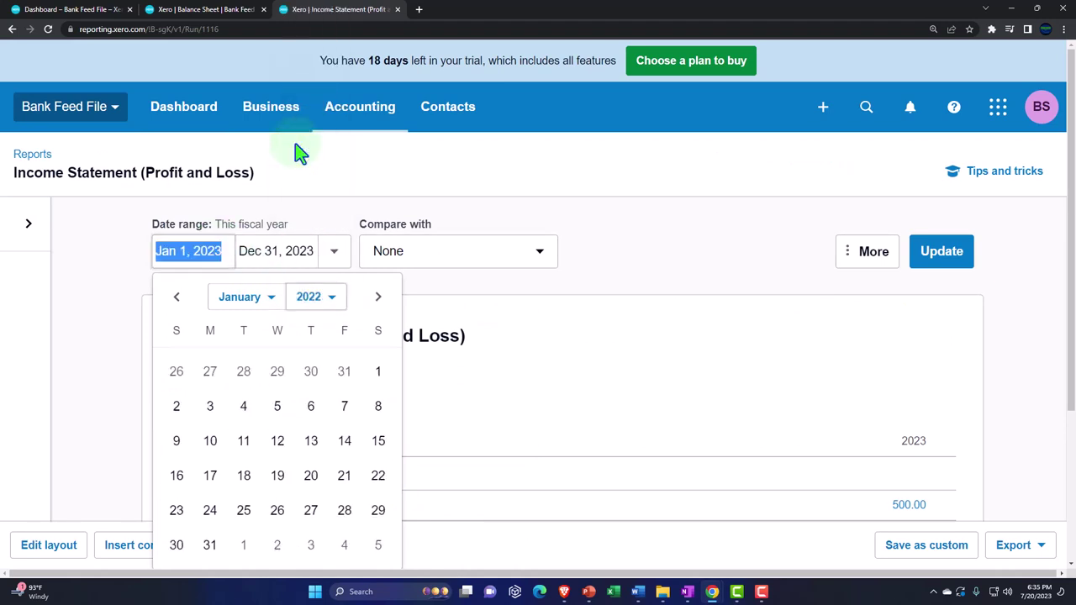
pyautogui.click(378, 372)
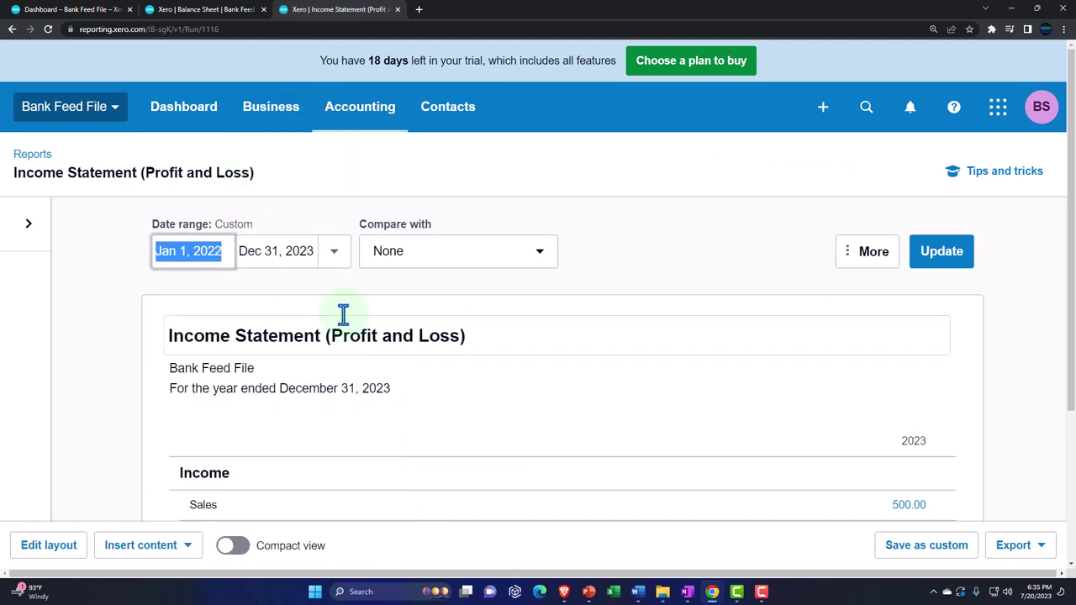
pyautogui.click(296, 249)
pyautogui.click(410, 307)
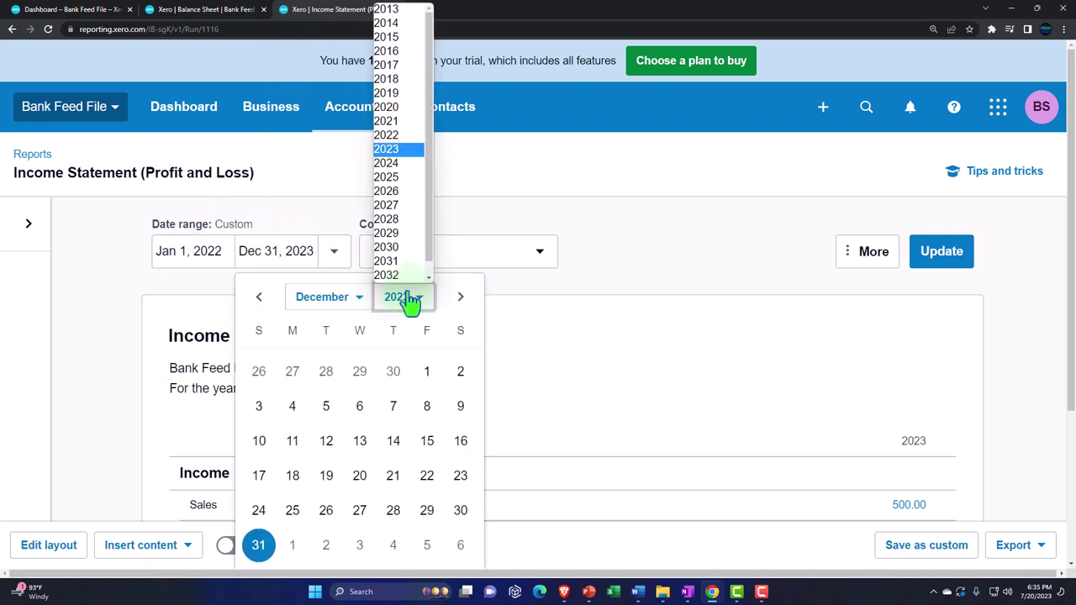
pyautogui.click(409, 136)
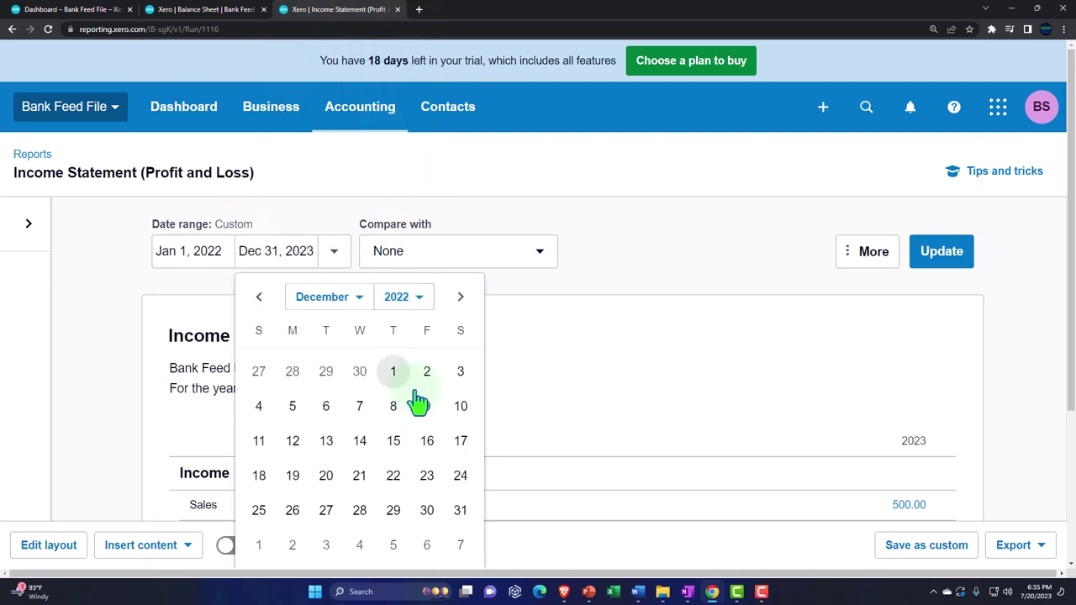
pyautogui.click(460, 510)
pyautogui.click(943, 254)
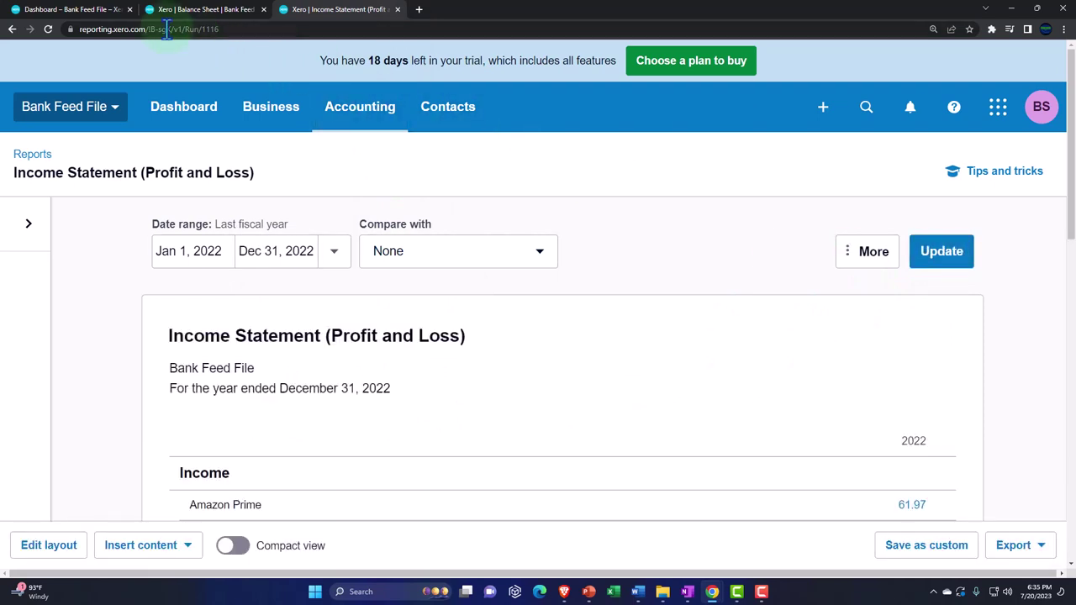
# Open the Checking Account from the bank accounts list and show its statement lines for reconciling.
pyautogui.click(88, 10)
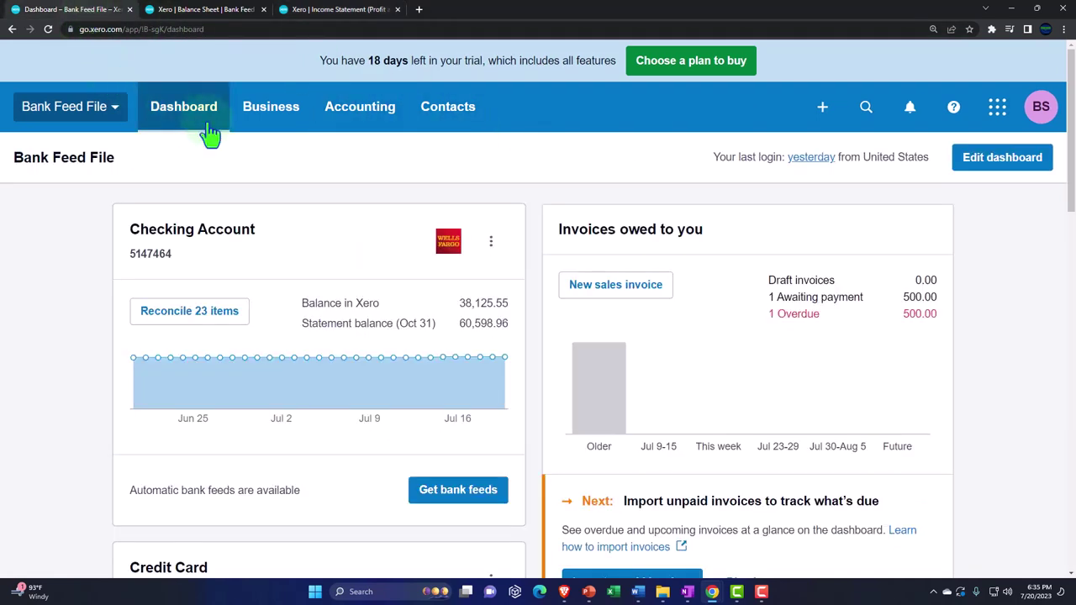
pyautogui.click(360, 126)
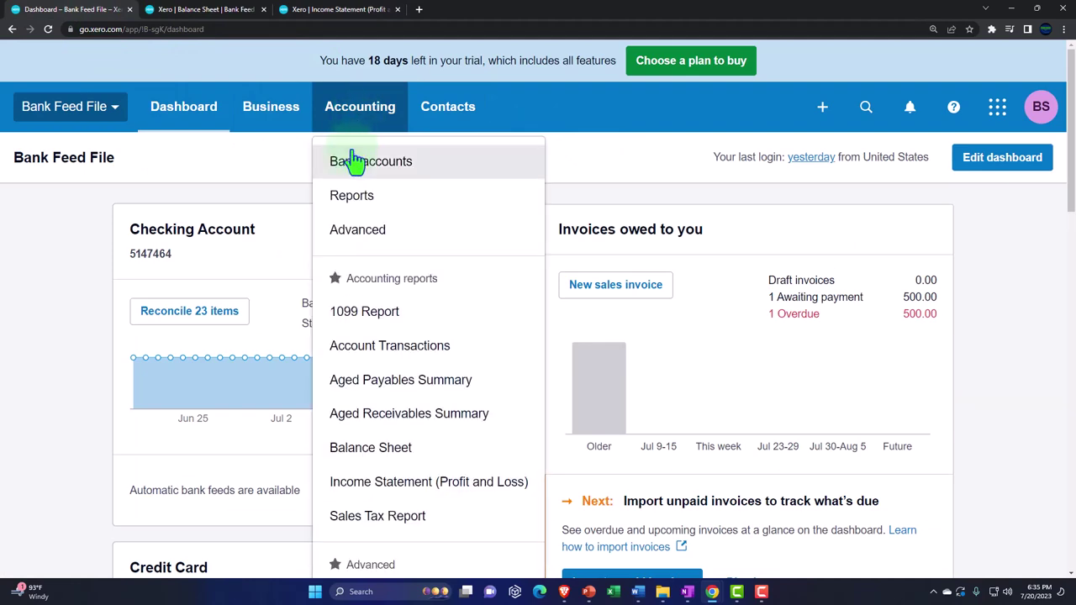
pyautogui.click(371, 162)
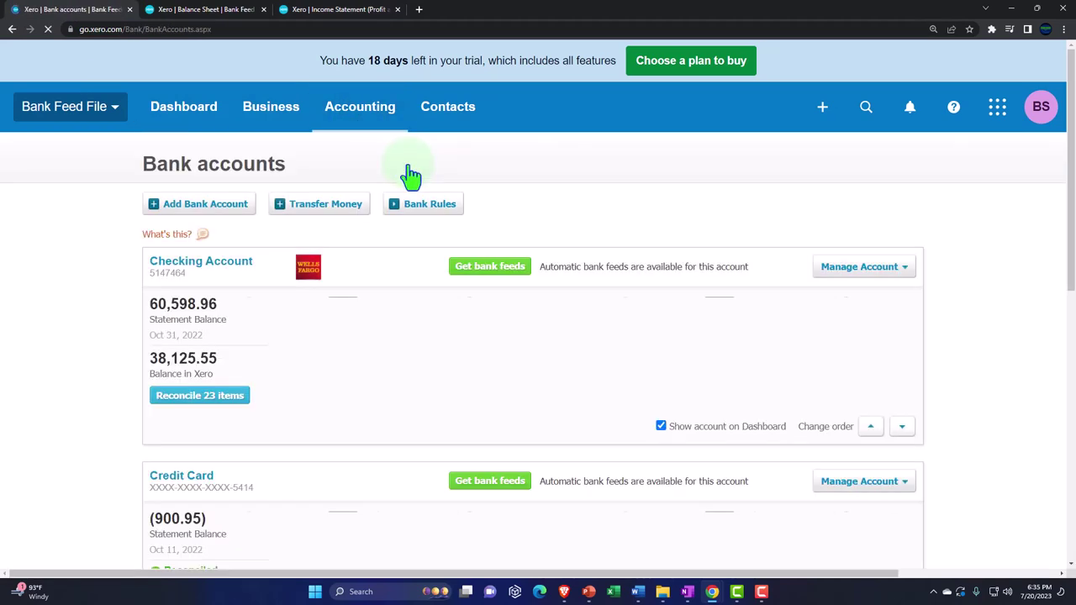
pyautogui.scroll(-2, 74, 362)
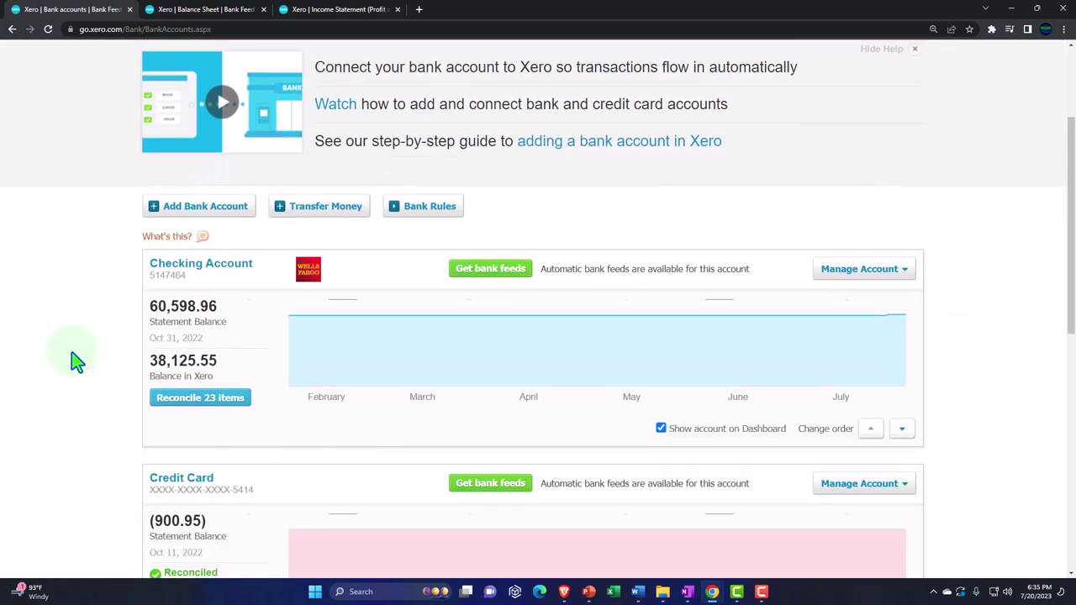
pyautogui.click(178, 276)
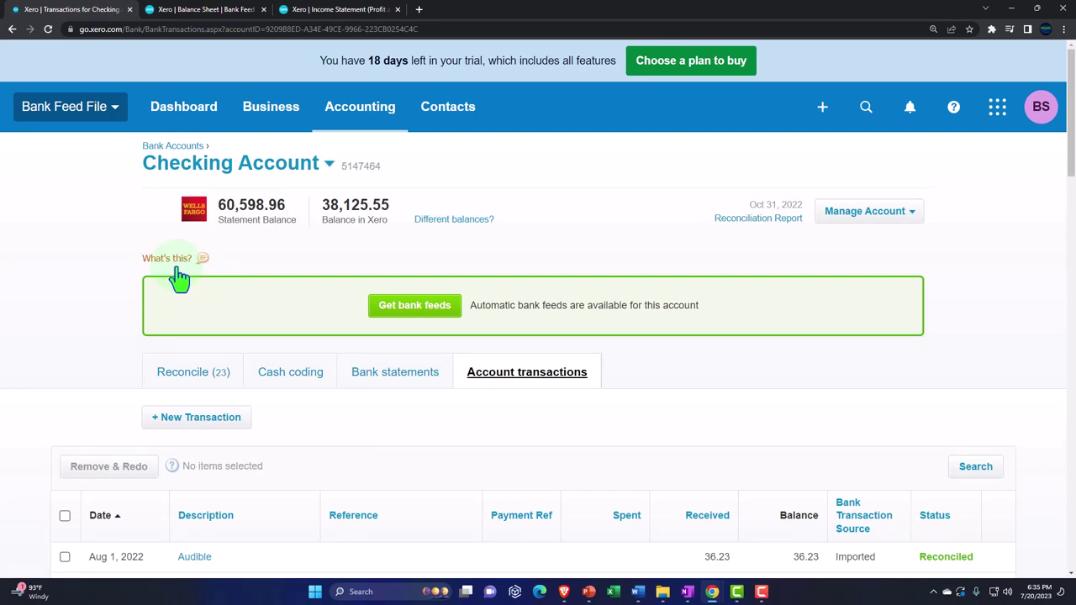
pyautogui.scroll(-1, 50, 291)
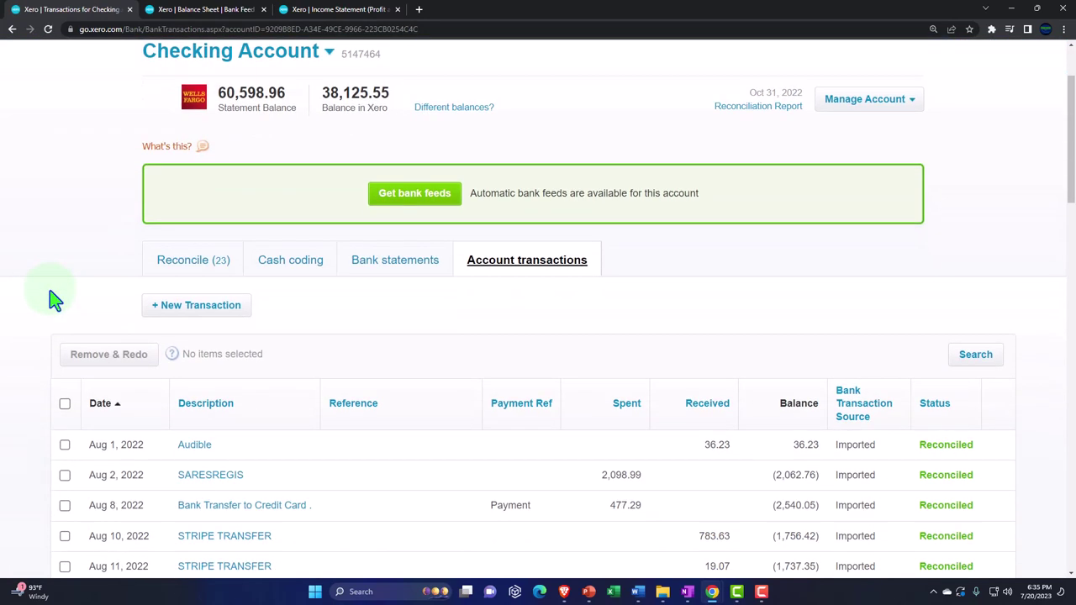
pyautogui.click(176, 269)
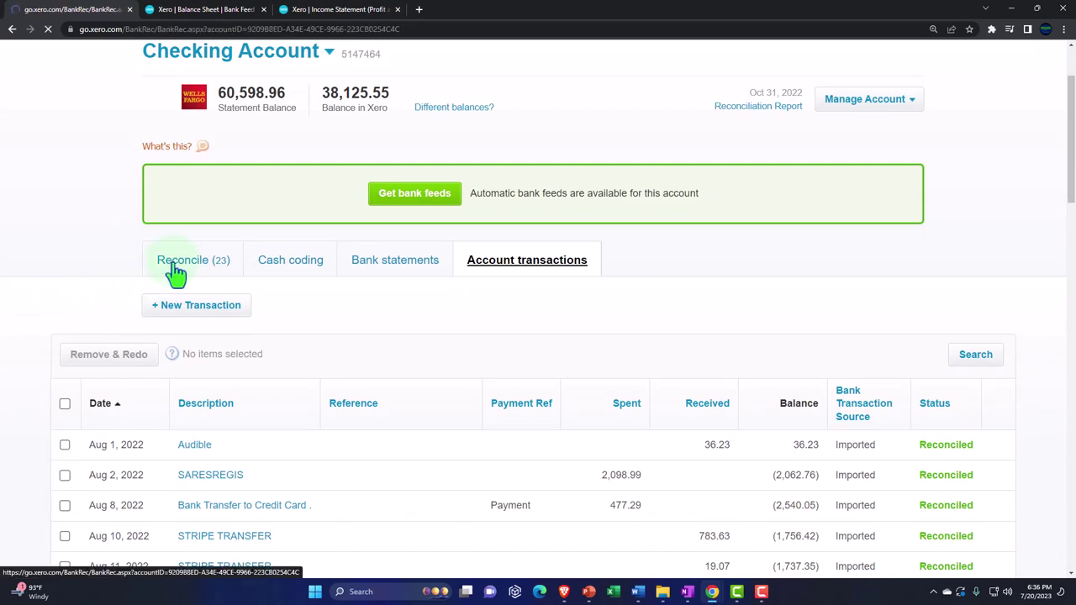
# Review the Checking Account's unreconciled statement lines from August and September 2022 for customer deposits and other open items.
pyautogui.scroll(-2, 176, 271)
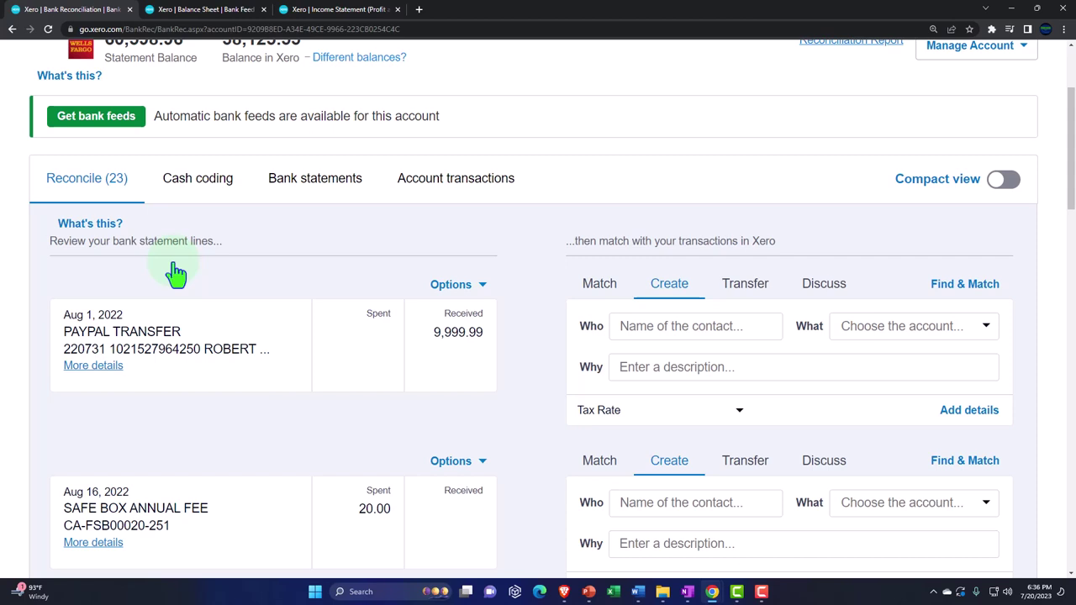
pyautogui.scroll(-1, 175, 272)
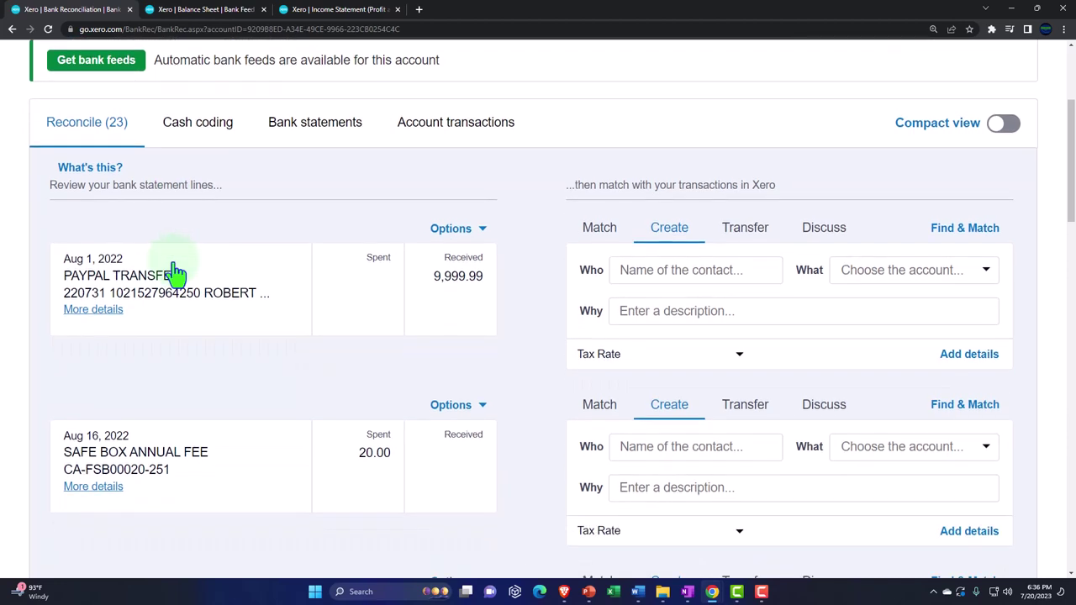
pyautogui.scroll(-2, 175, 271)
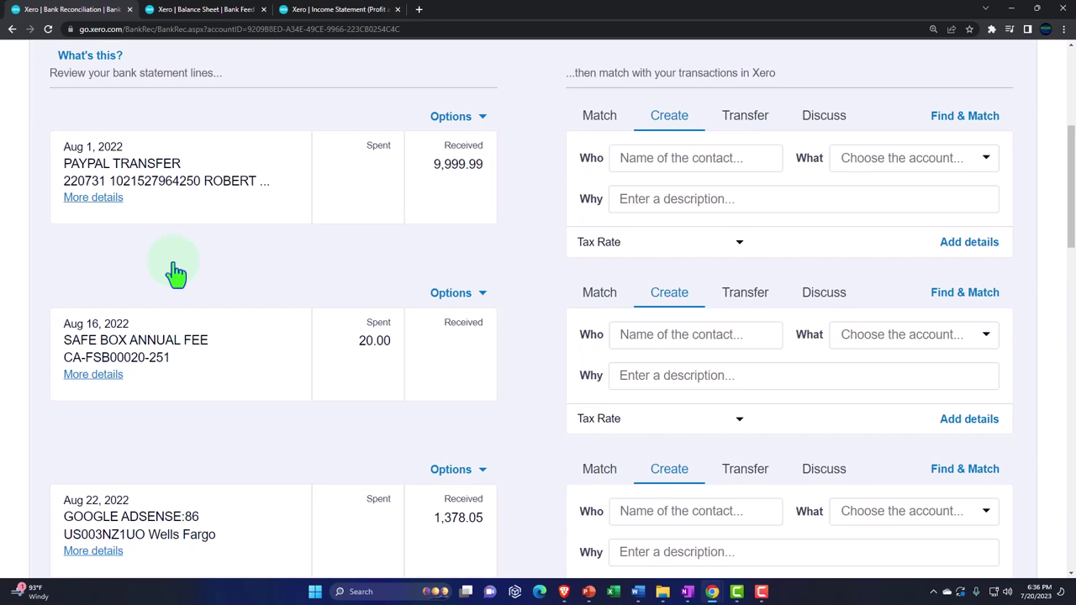
pyautogui.scroll(-3, 176, 271)
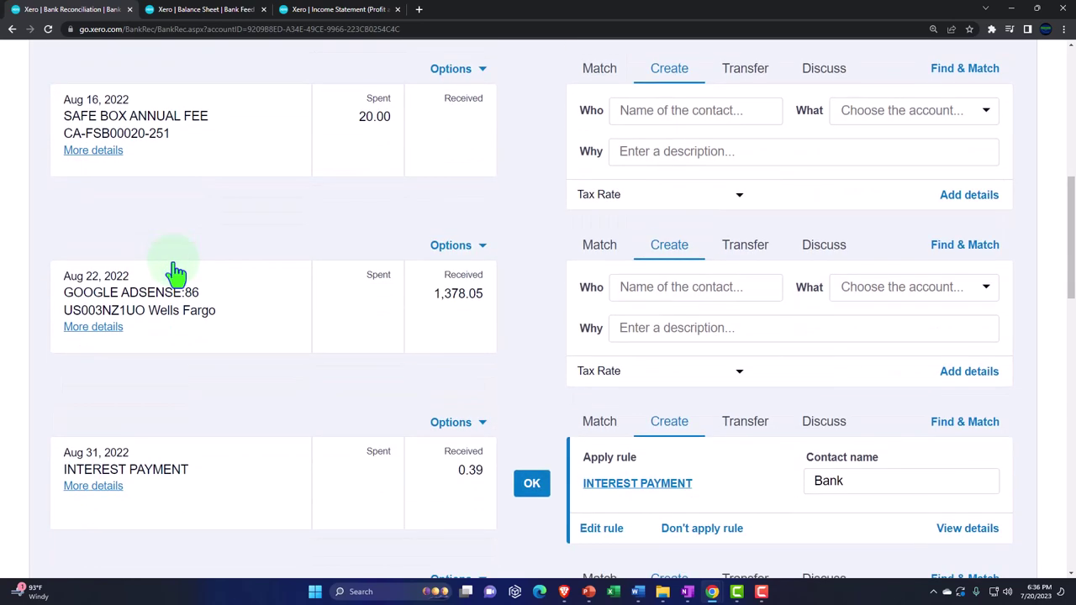
pyautogui.scroll(-4, 176, 272)
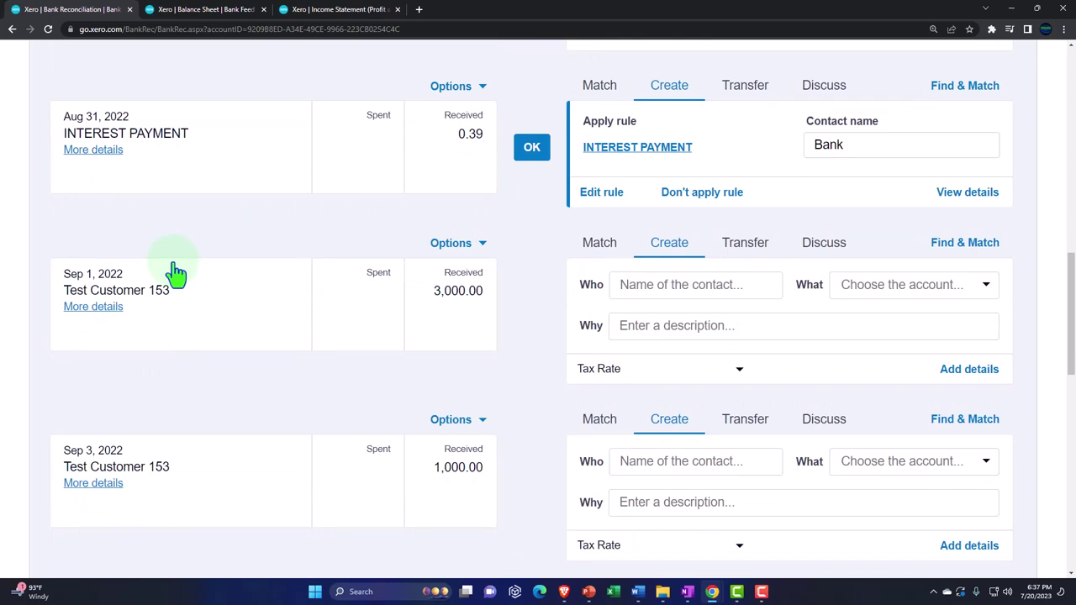
pyautogui.scroll(-1, 176, 272)
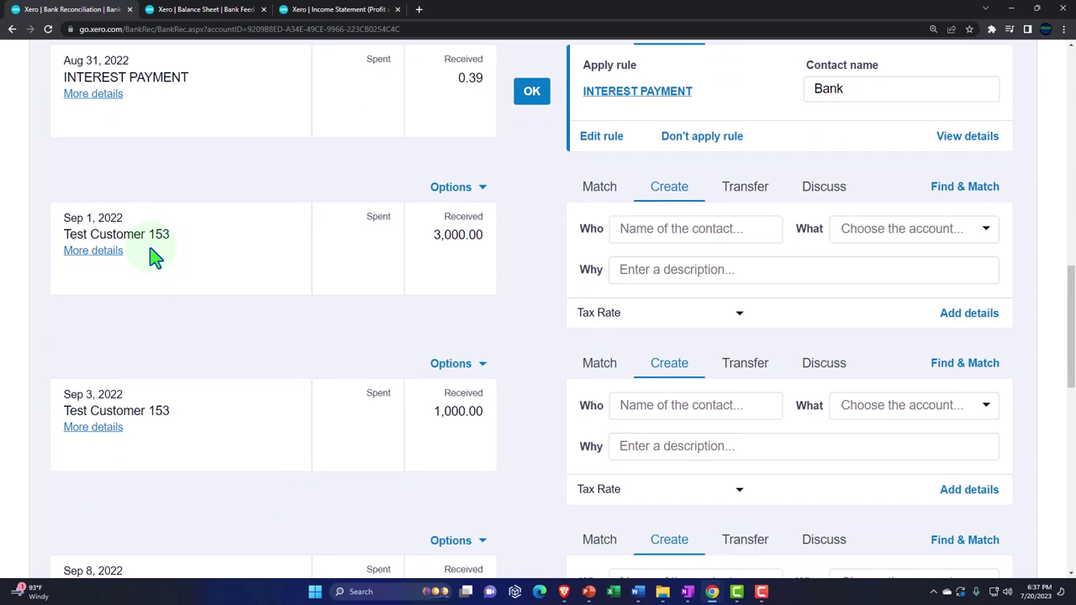
pyautogui.scroll(-1, 185, 416)
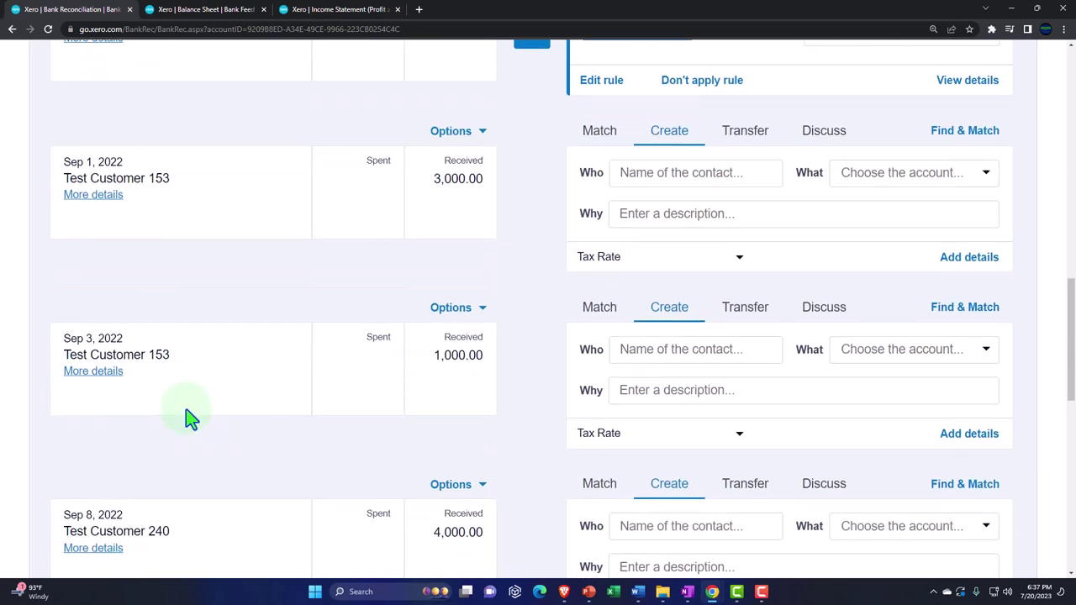
pyautogui.scroll(-2, 186, 416)
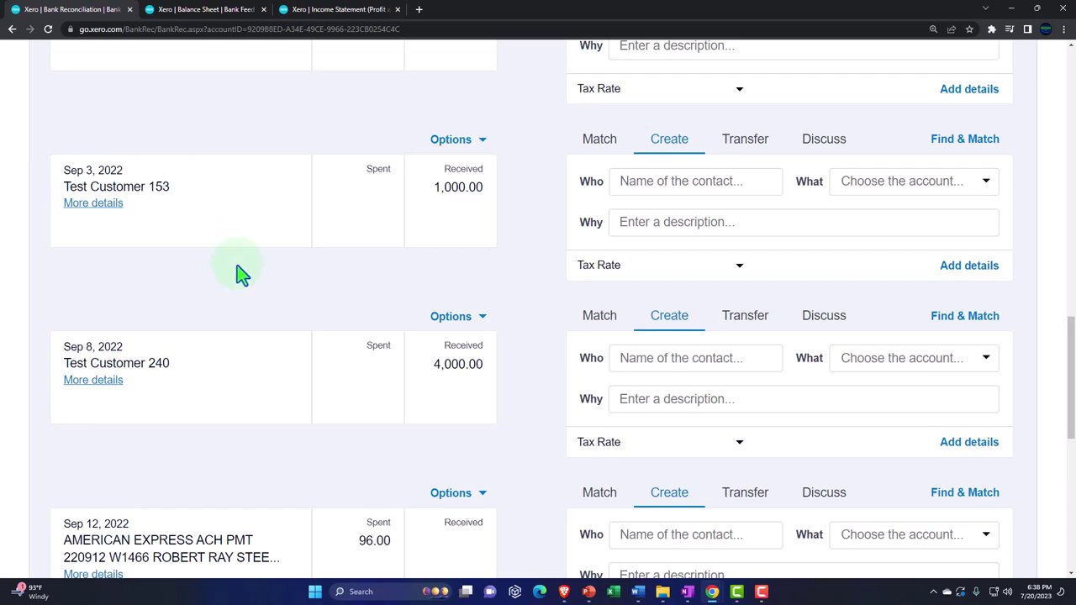
pyautogui.scroll(20, 240, 276)
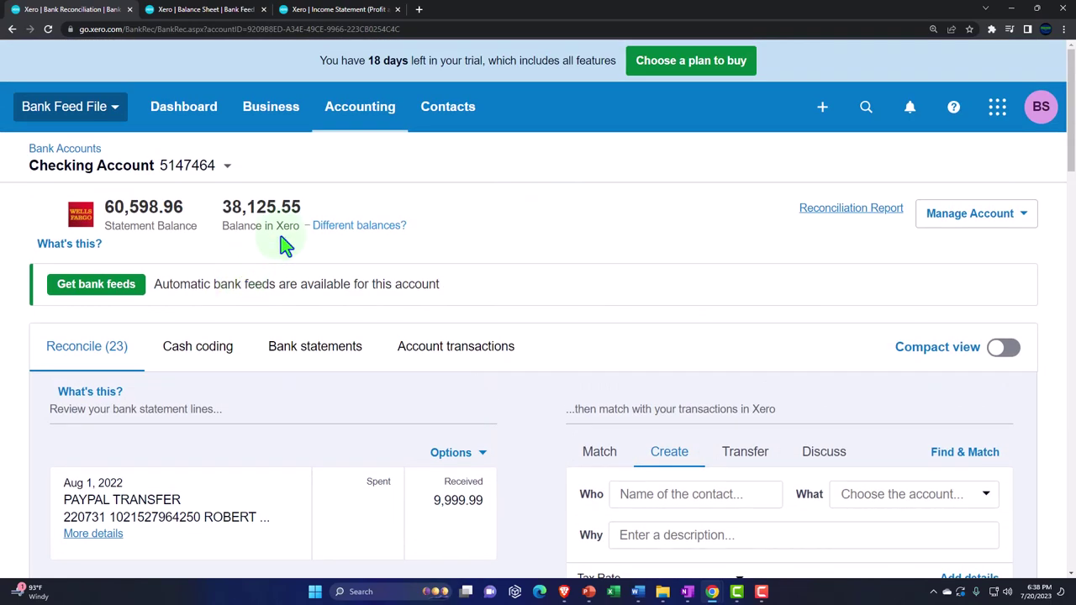
# Open the chart of accounts and bring up the list of all accounts.
pyautogui.click(360, 117)
pyautogui.scroll(-2, 395, 261)
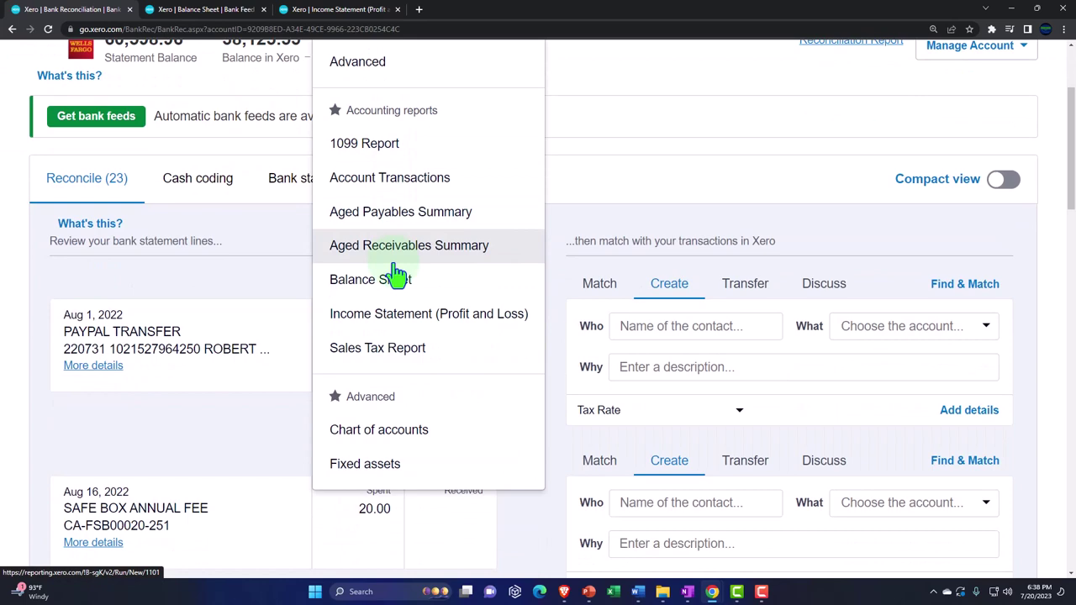
pyautogui.click(408, 433)
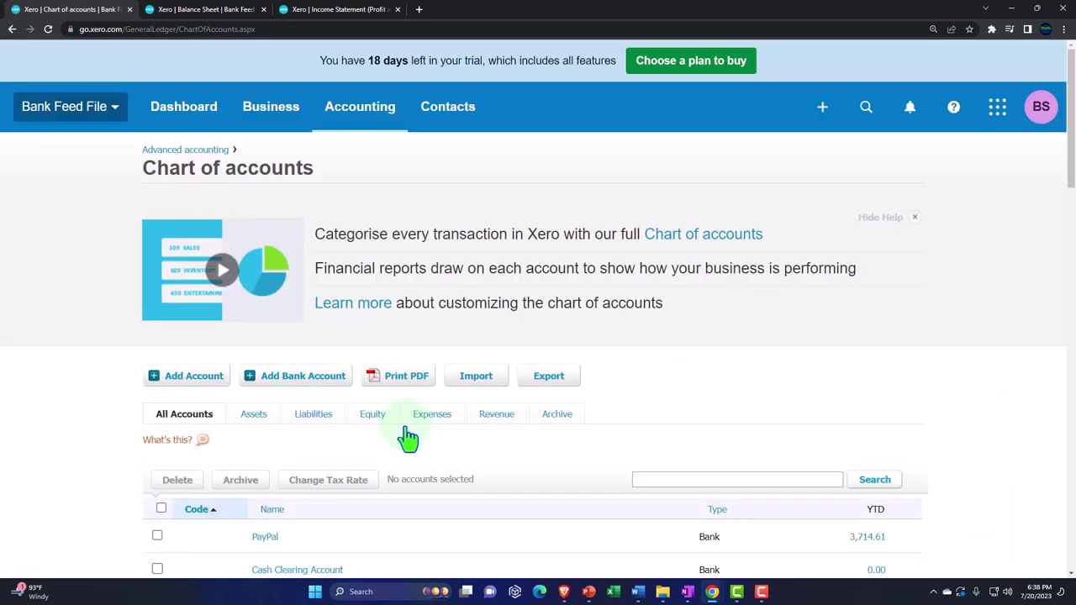
pyautogui.scroll(-2, 408, 437)
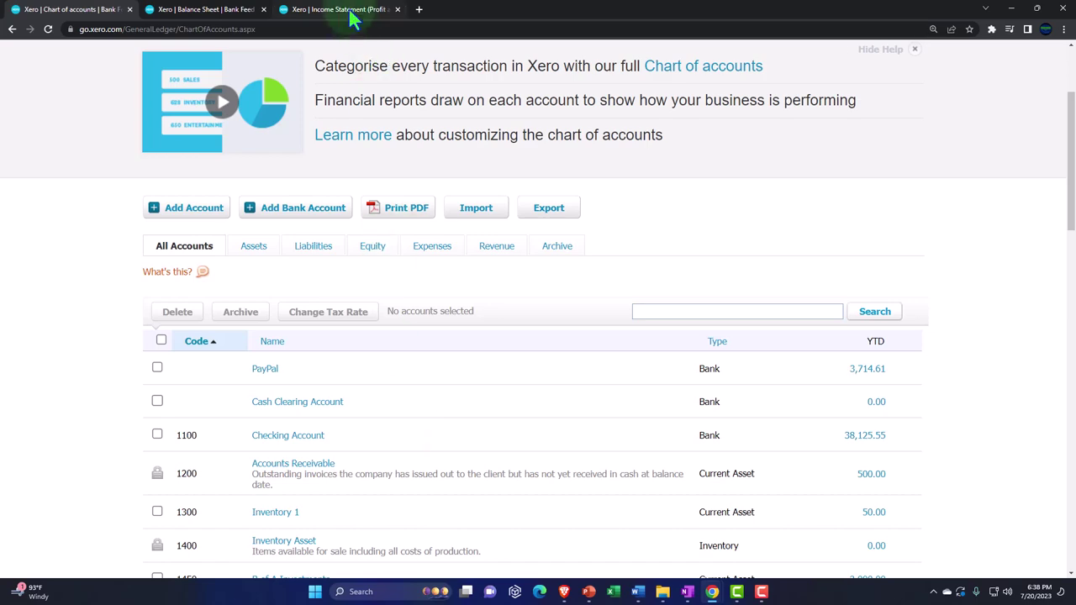
# Check the income accounts on the 2022 income statement and return to the chart of accounts.
pyautogui.click(374, 11)
pyautogui.scroll(-3, 395, 319)
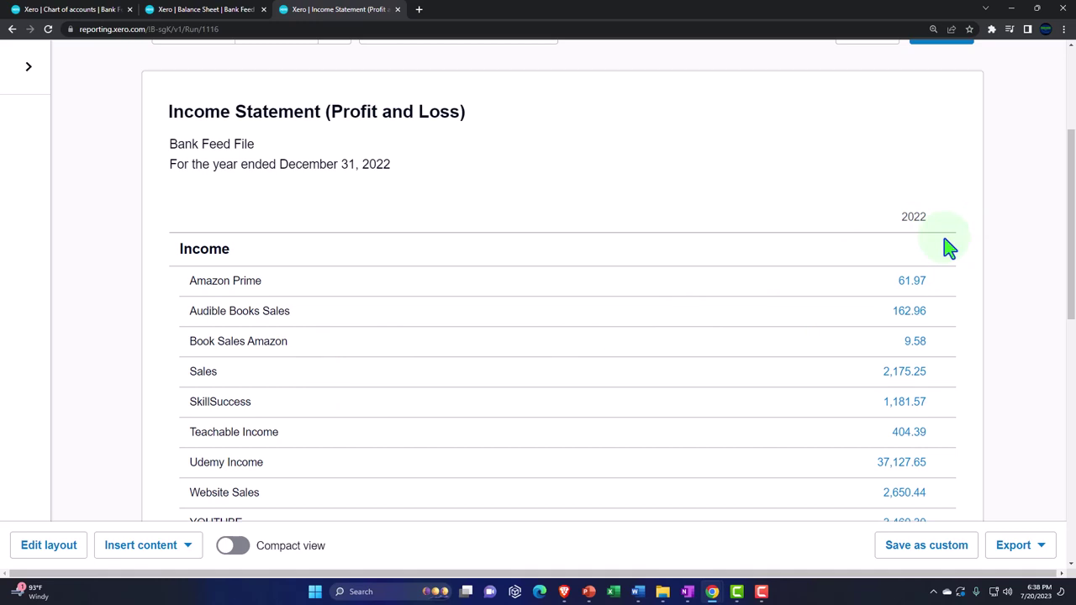
pyautogui.click(69, 10)
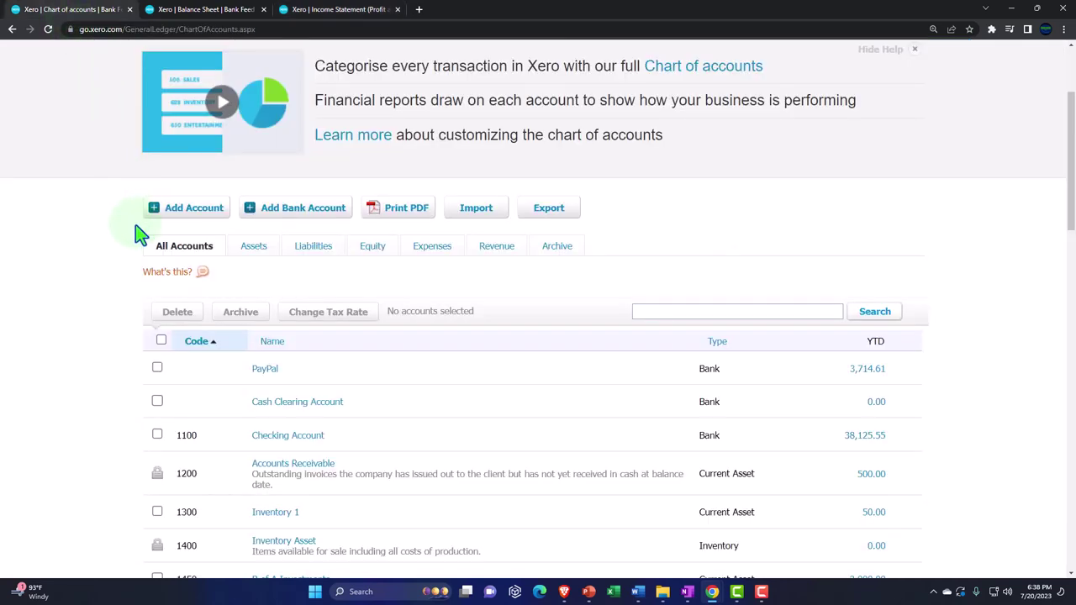
pyautogui.click(164, 214)
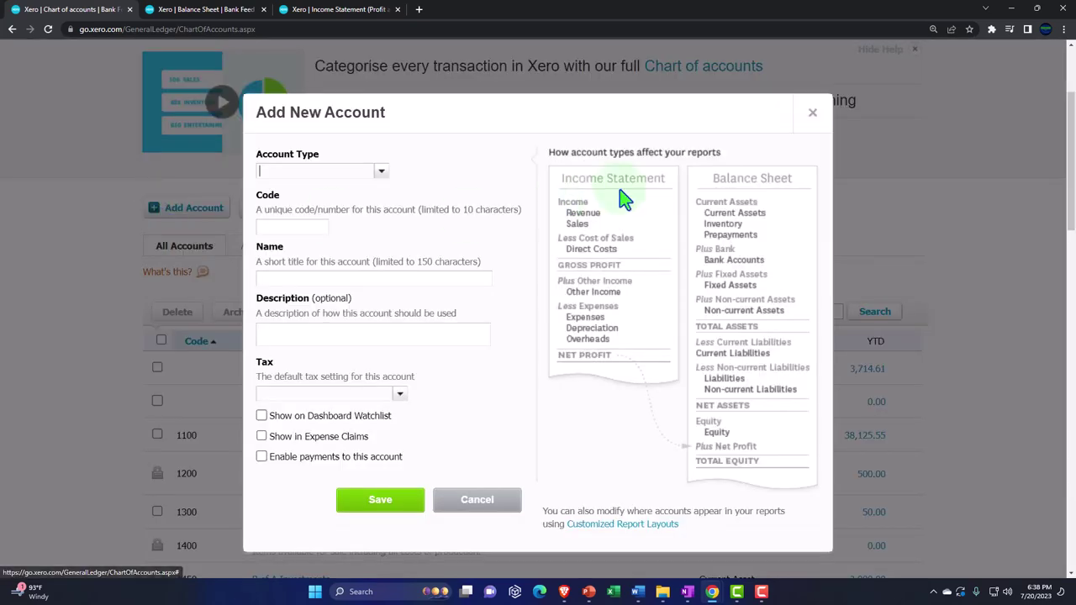
pyautogui.click(813, 112)
pyautogui.scroll(-5, 367, 463)
pyautogui.scroll(5, 368, 463)
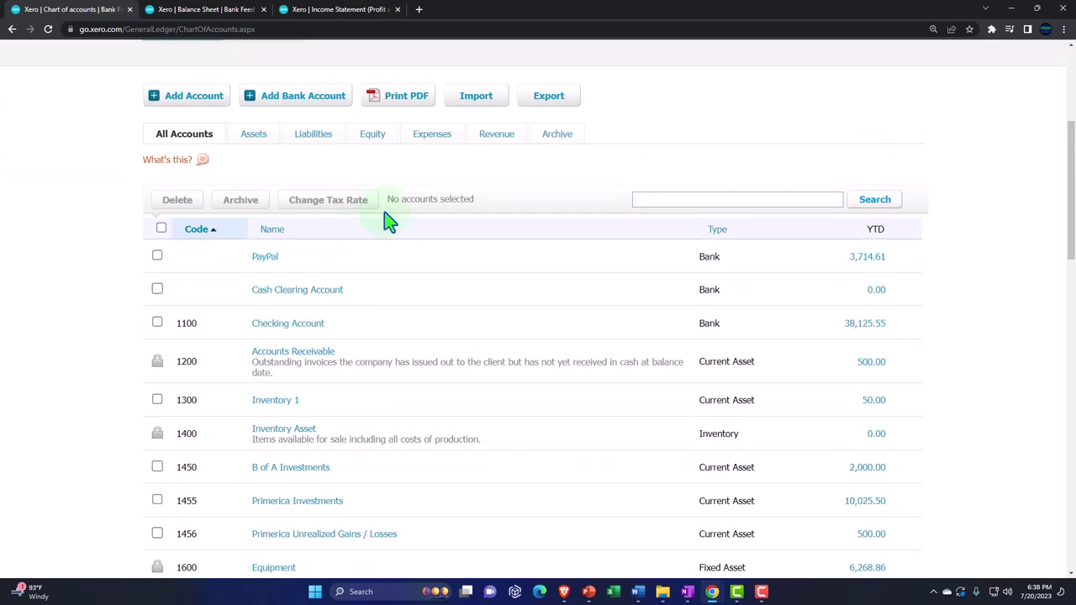
# Show only the revenue accounts in the chart of accounts and examine the account codes in use.
pyautogui.click(492, 143)
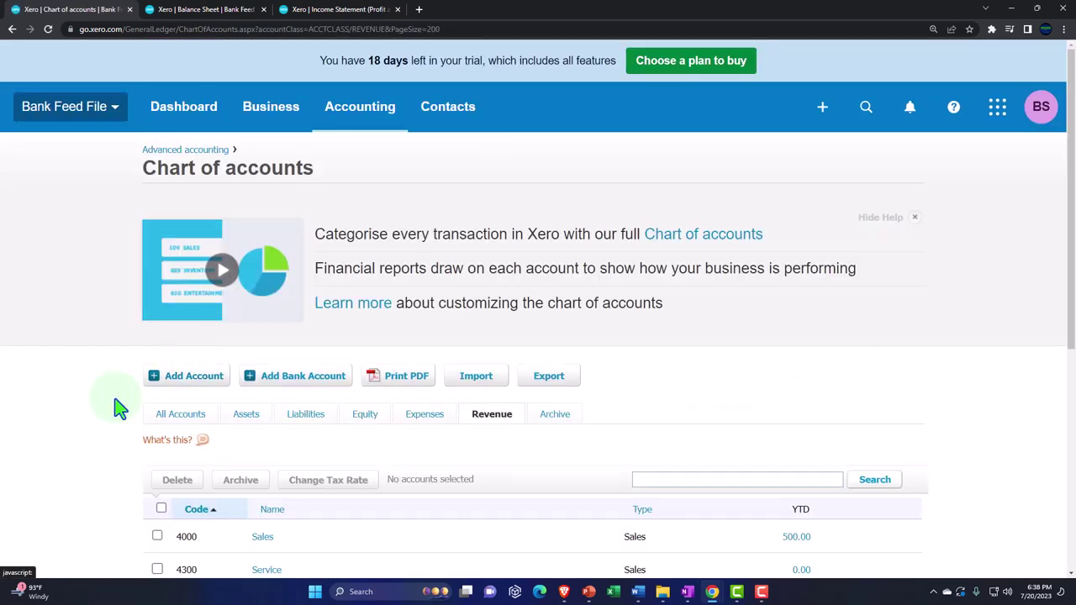
pyautogui.scroll(-5, 115, 403)
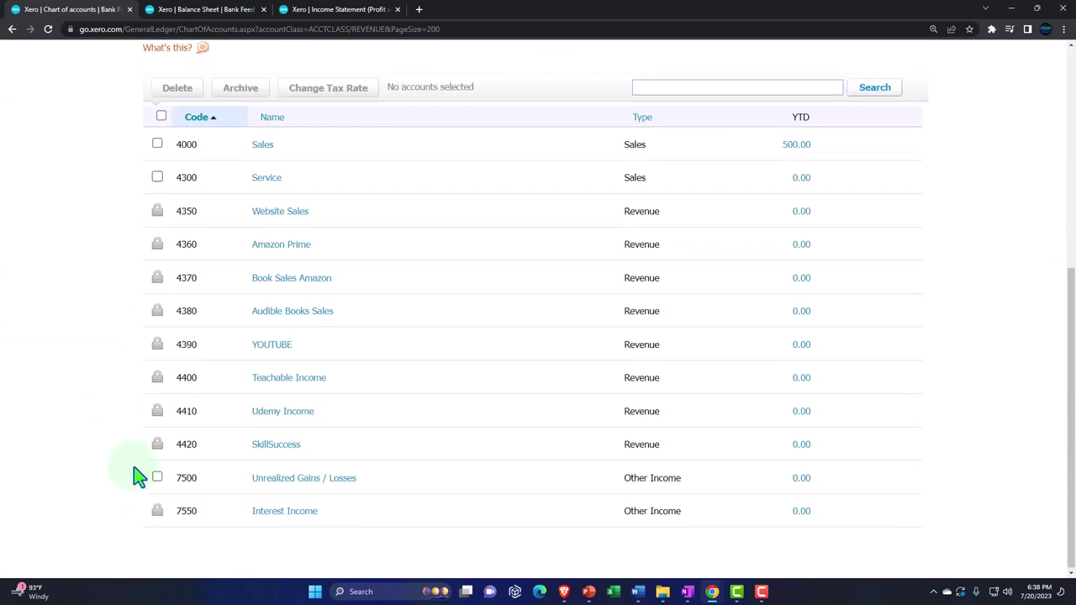
pyautogui.scroll(2, 137, 476)
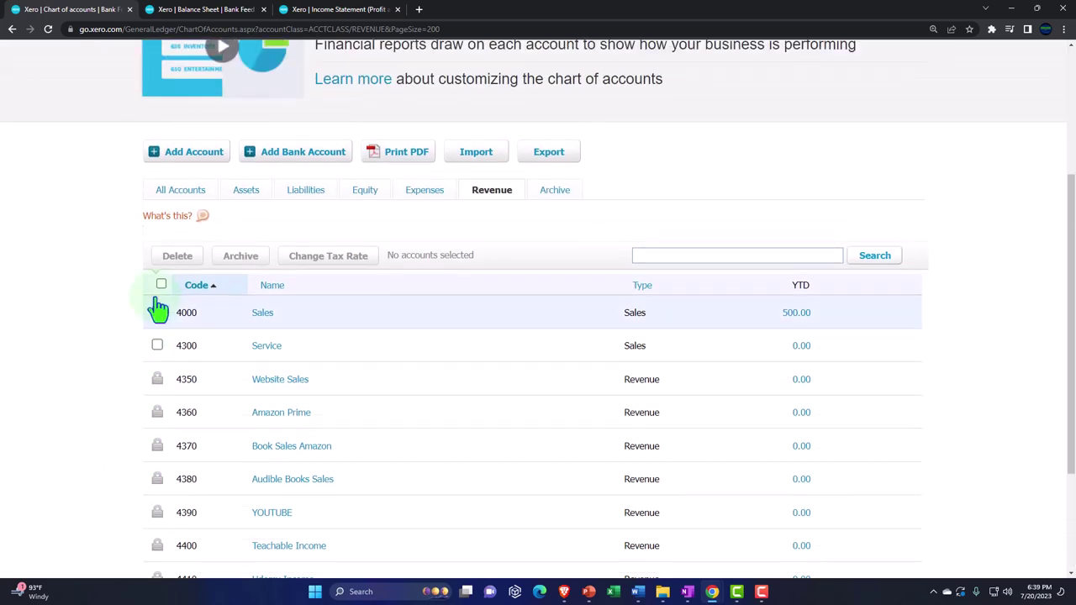
# Start a new account with code 4430 and account type Revenue.
pyautogui.click(192, 153)
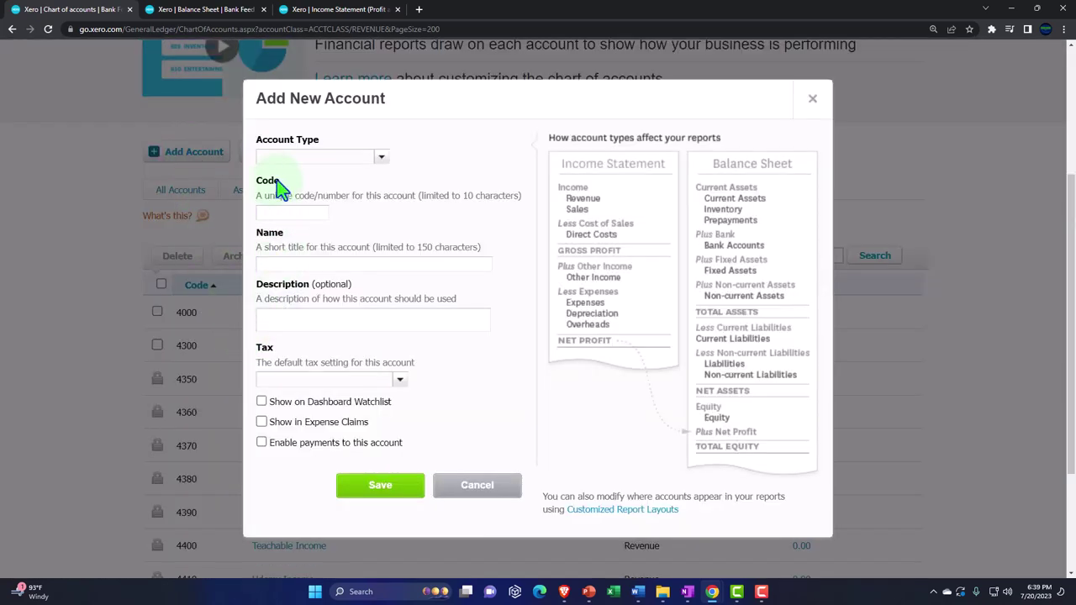
pyautogui.click(277, 213)
pyautogui.write('4430')
pyautogui.click(329, 159)
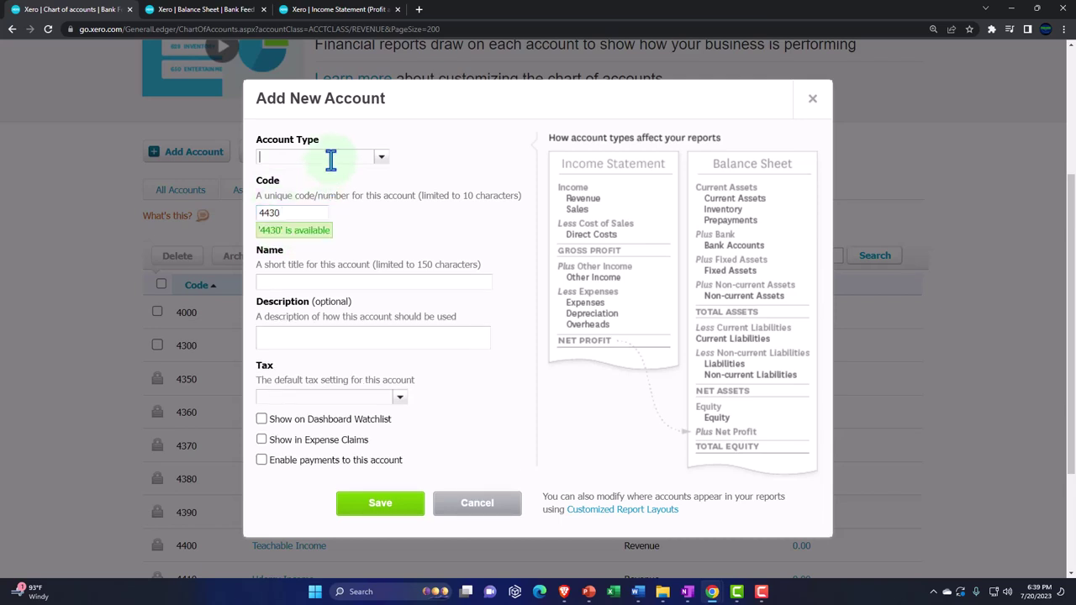
pyautogui.write('re')
pyautogui.click(310, 181)
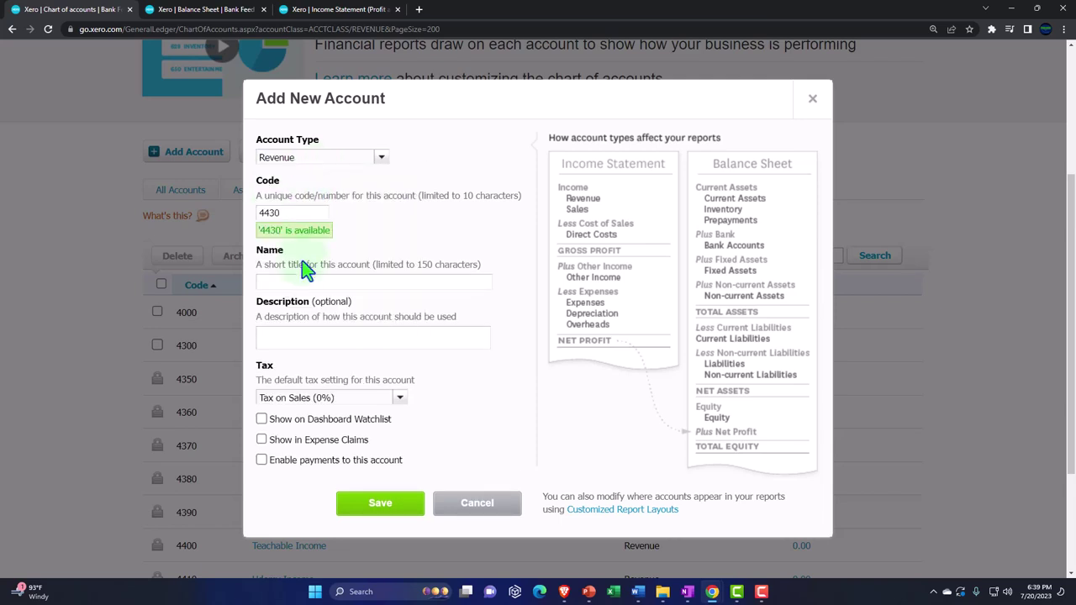
# Name the new account Test Customer Income Location 1 and save it.
pyautogui.click(301, 283)
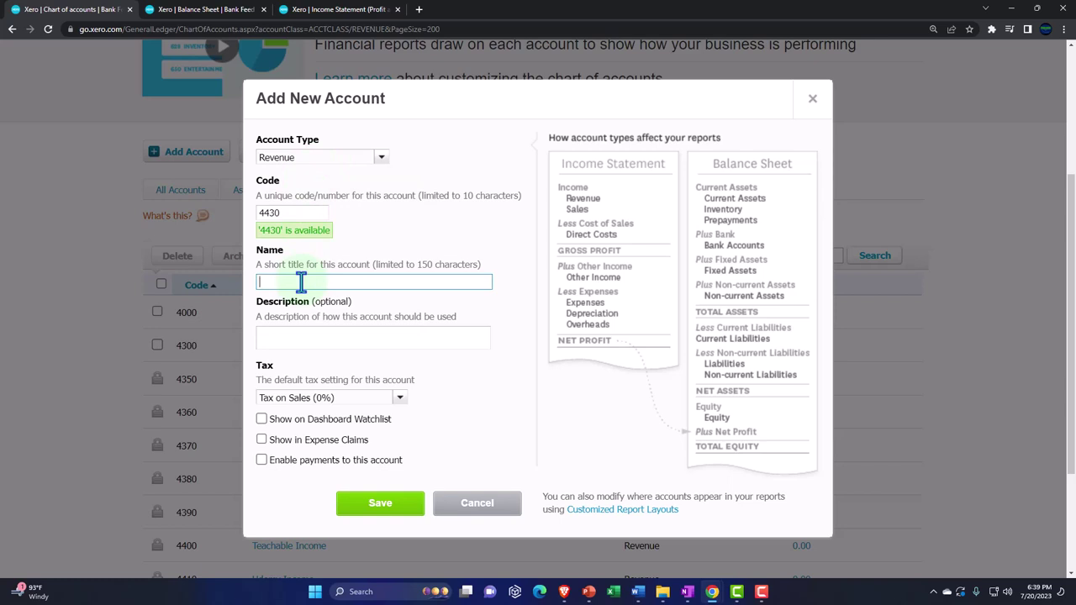
pyautogui.write('Test Customer Inocm')
pyautogui.press('BackSpace')
pyautogui.press('BackSpace')
pyautogui.press('BackSpace')
pyautogui.write('come Location 1')
pyautogui.click(380, 505)
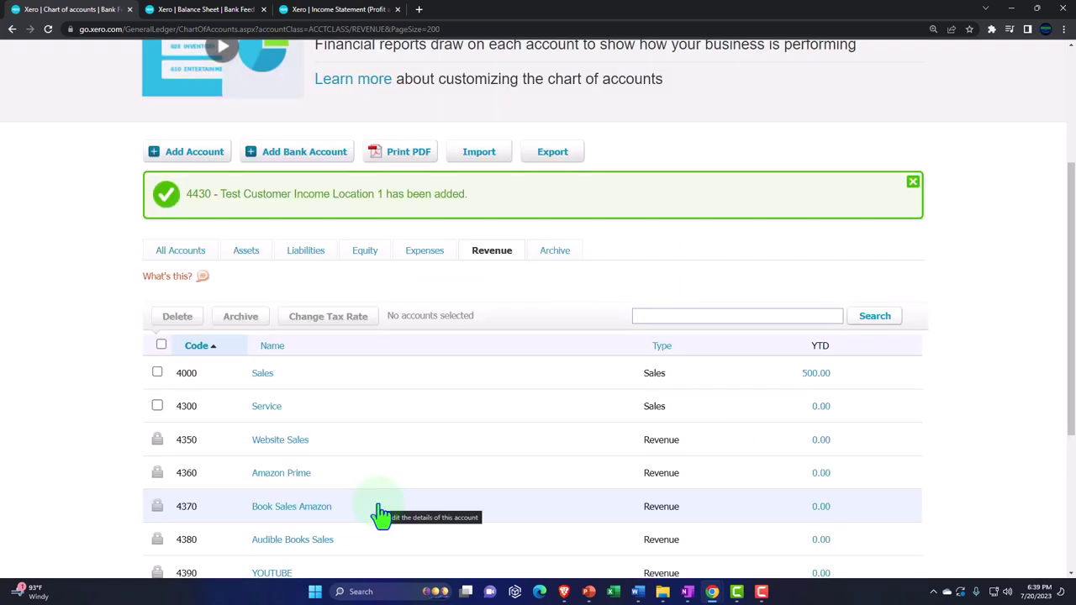
# Start another new account with code 4440 and account type Revenue.
pyautogui.click(204, 166)
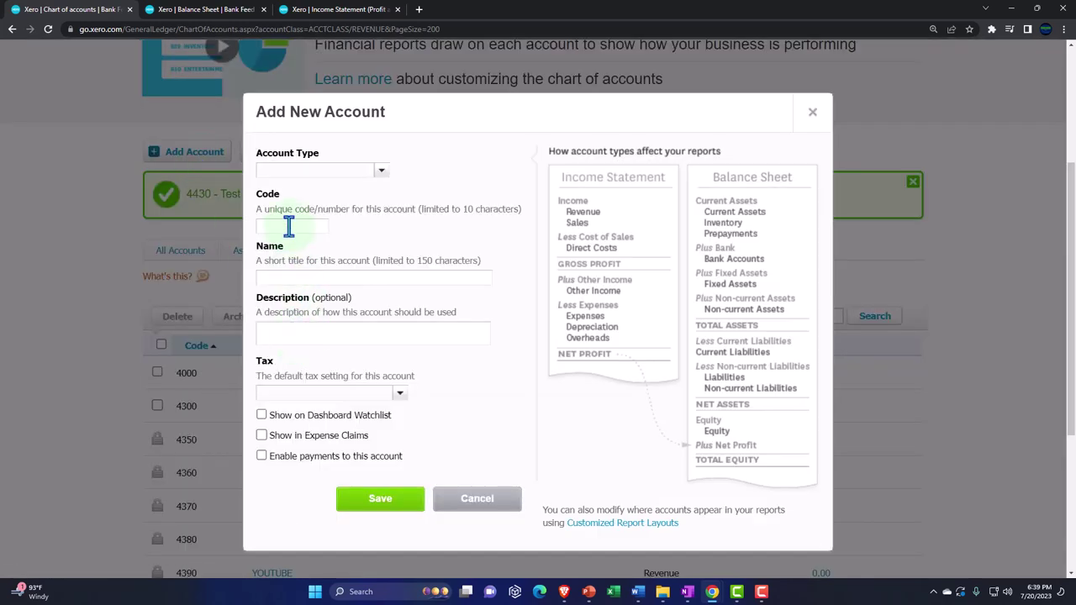
pyautogui.click(288, 225)
pyautogui.write('4440')
pyautogui.click(294, 170)
pyautogui.write('re')
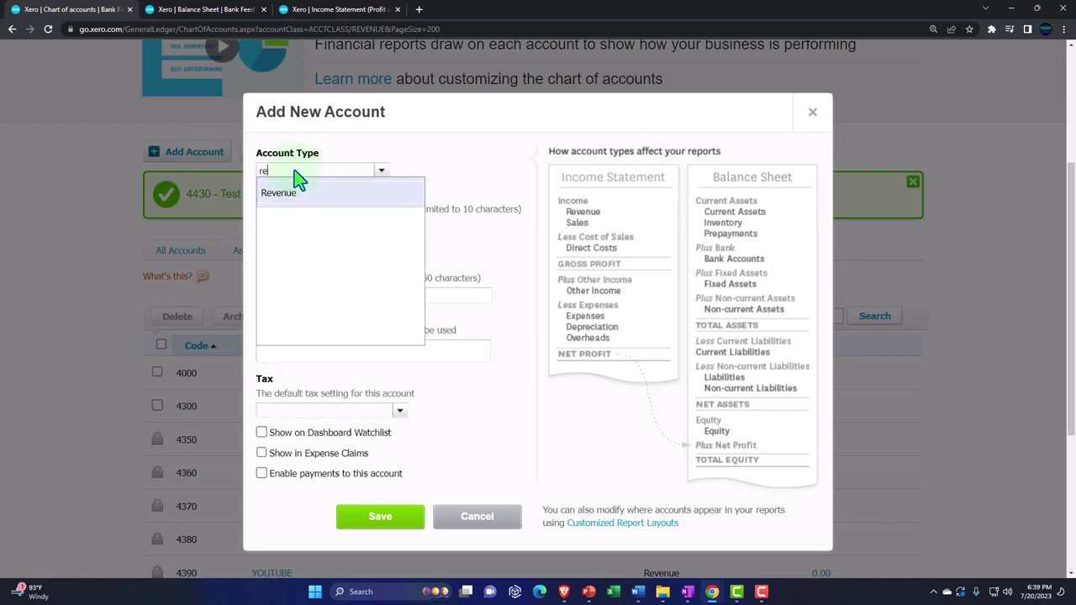
pyautogui.click(290, 196)
# Name the 4440 account Test customer Income Location 2, correcting the misspelled word Income, and save it.
pyautogui.click(309, 294)
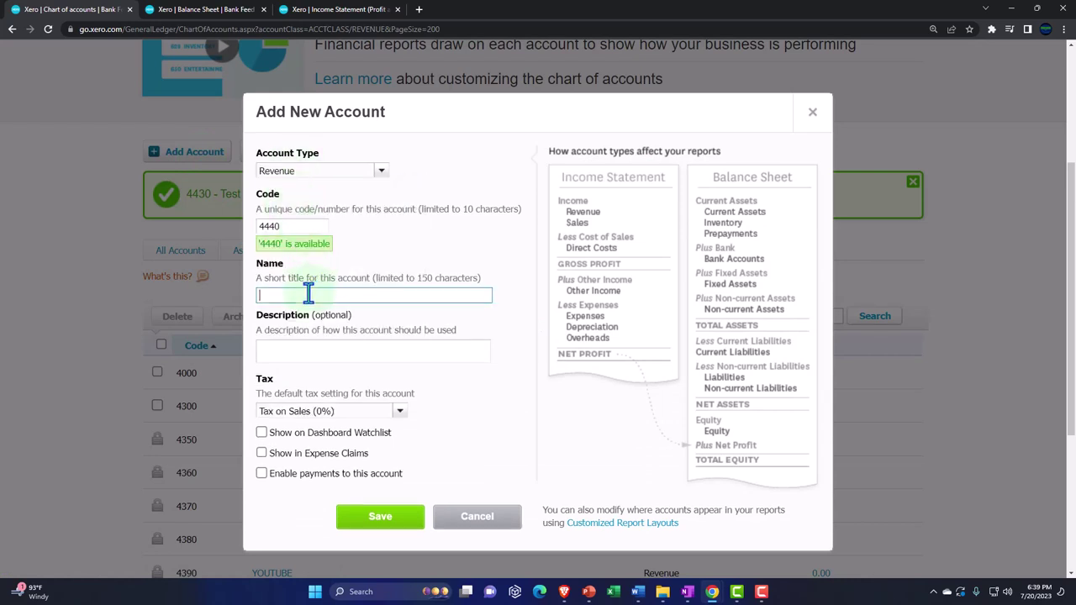
pyautogui.write('Test customer Inocme Location 2')
pyautogui.rightClick(341, 299)
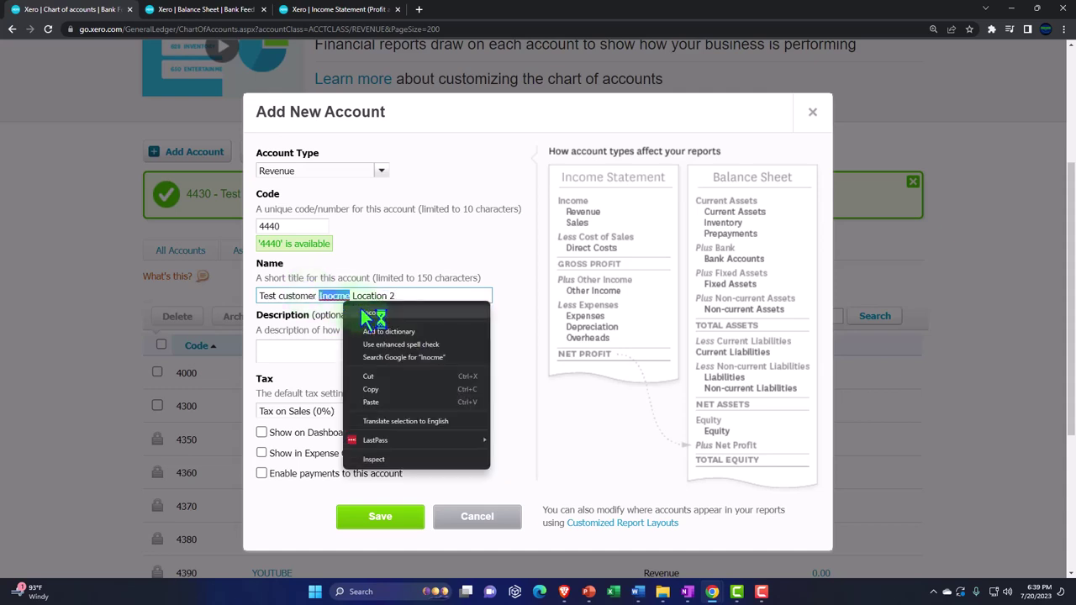
pyautogui.click(370, 312)
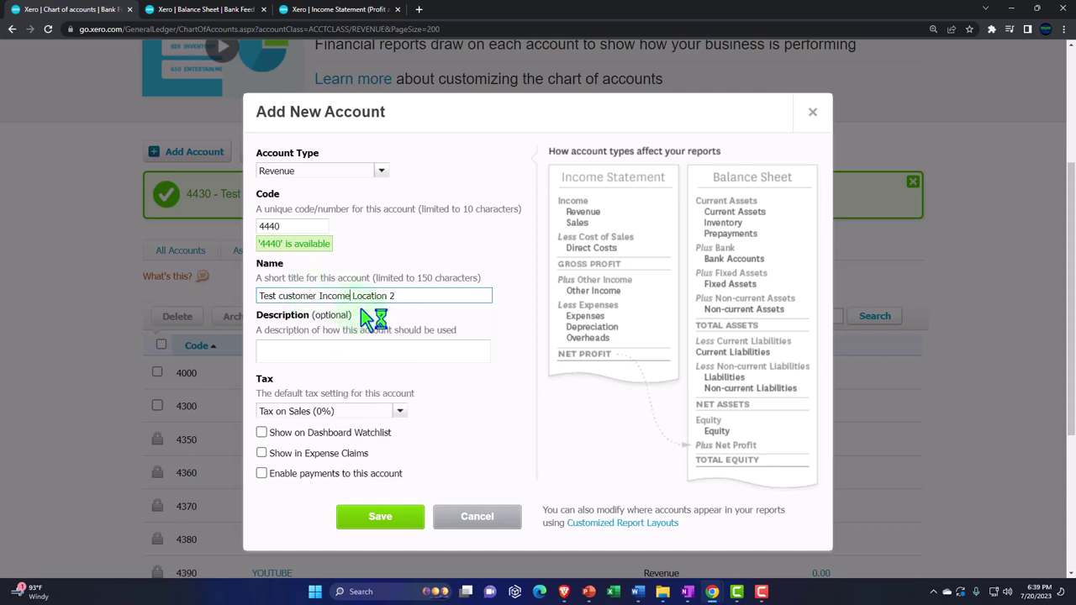
pyautogui.click(395, 516)
# Review the two new location accounts in the revenue list and compare with the income section of the 2022 income statement.
pyautogui.scroll(-4, 299, 429)
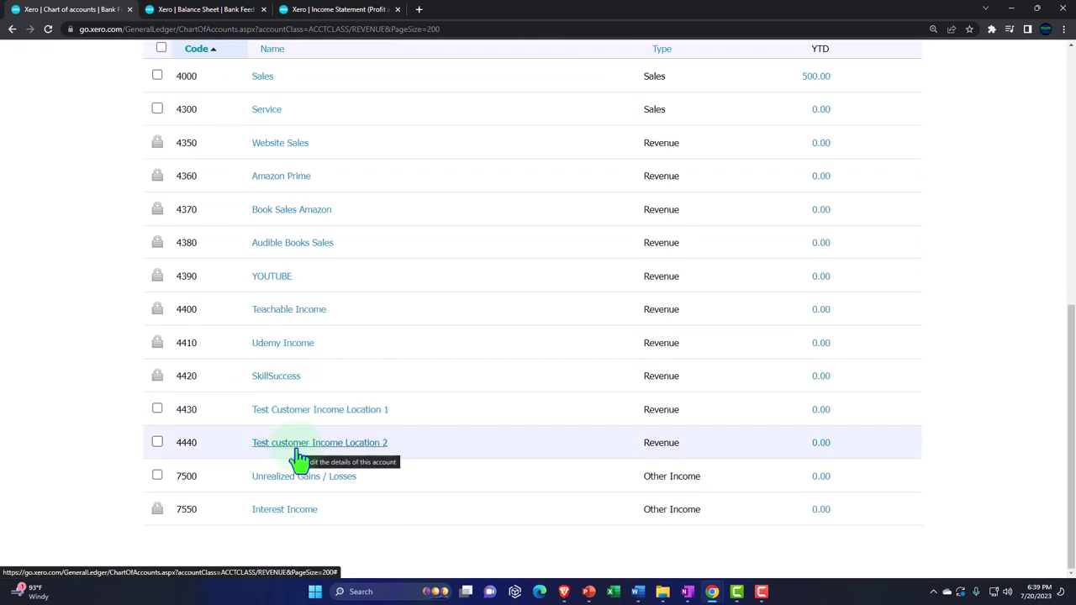
pyautogui.click(343, 13)
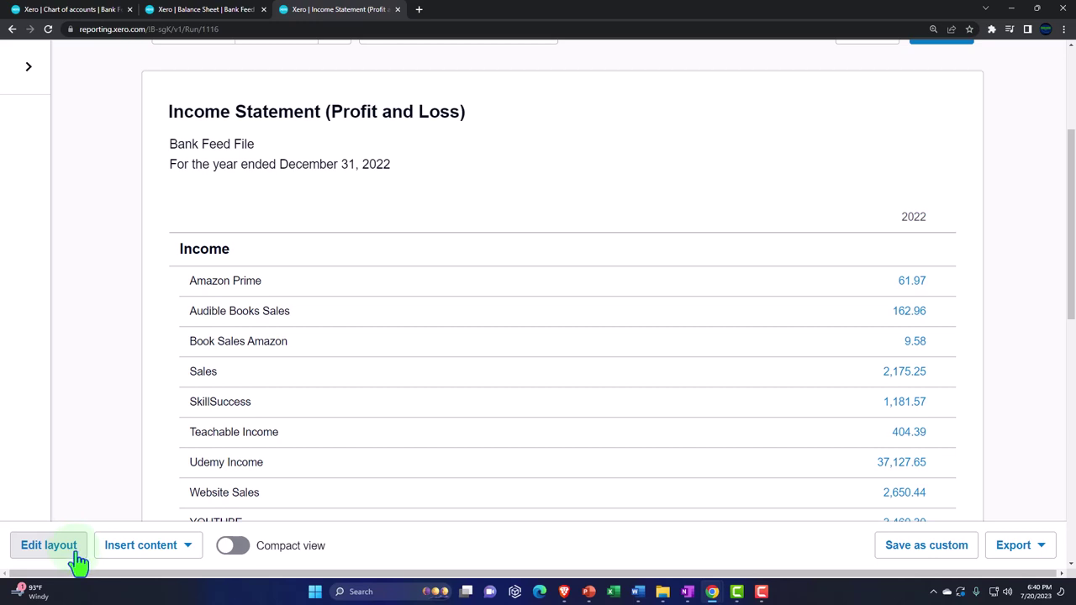
pyautogui.click(65, 9)
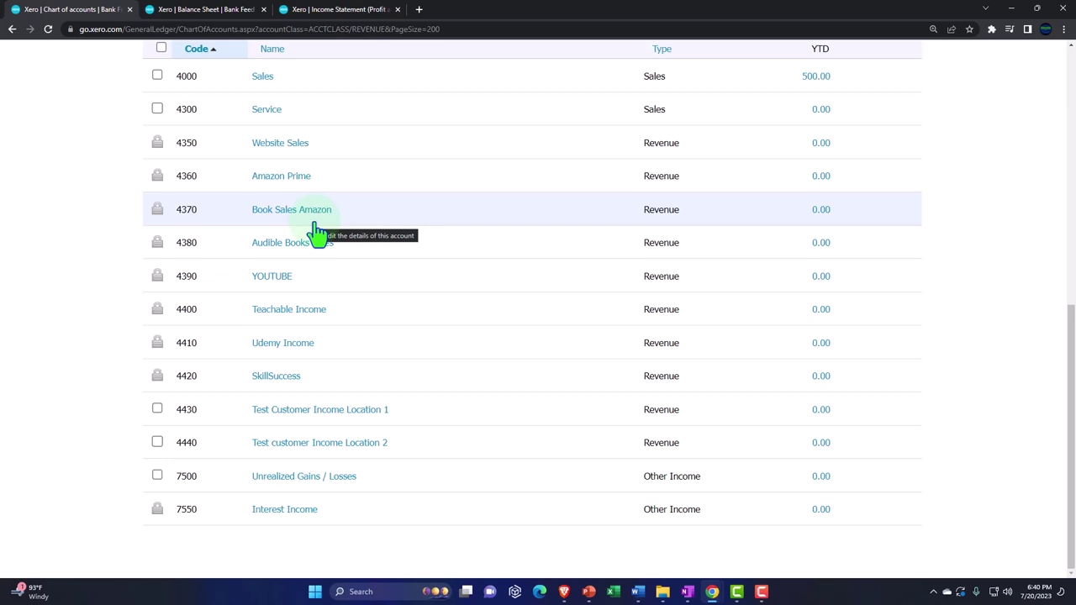
# Open the tracking categories page from the advanced accounting settings.
pyautogui.scroll(6, 318, 233)
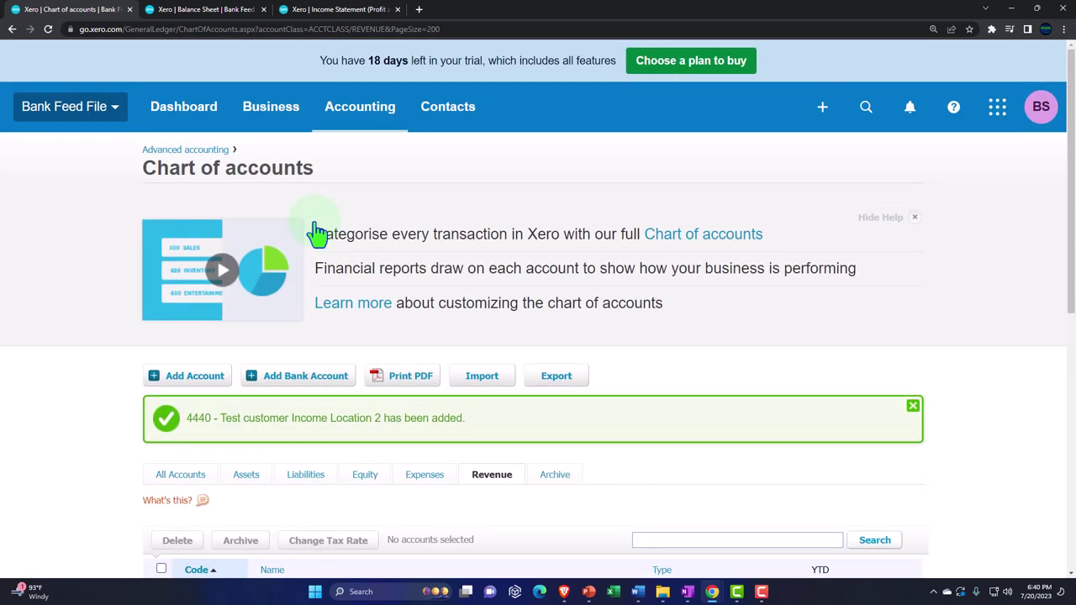
pyautogui.click(353, 124)
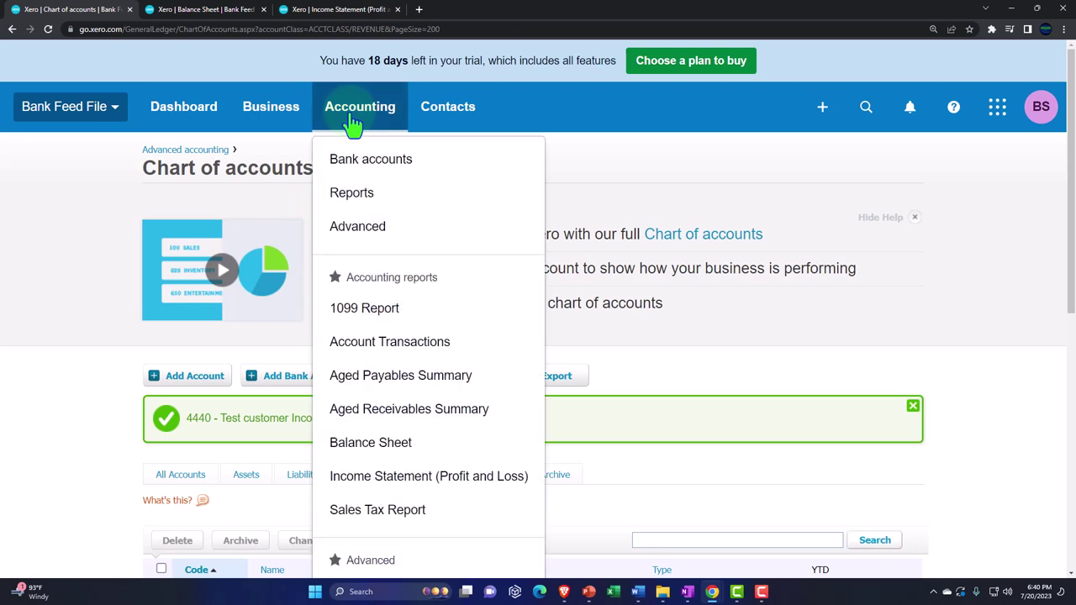
pyautogui.click(411, 234)
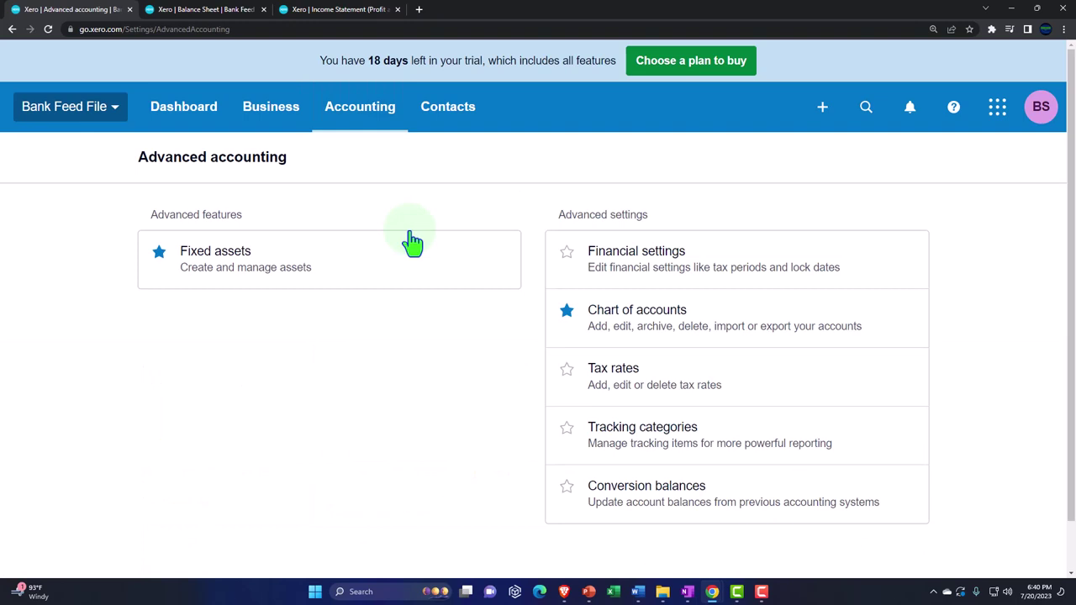
pyautogui.click(670, 449)
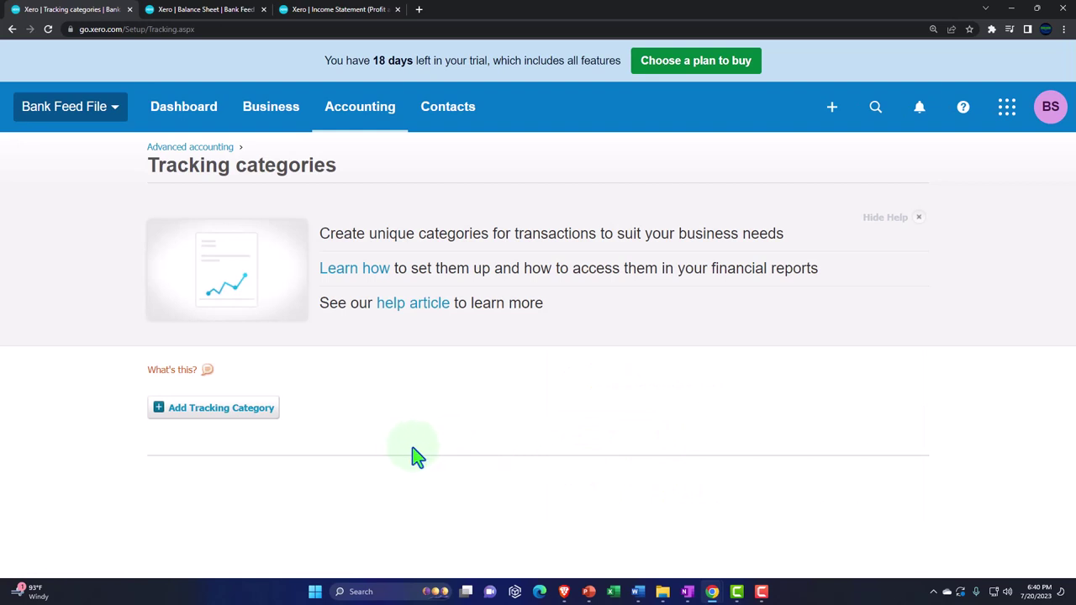
# Start a new tracking category and name it Location.
pyautogui.click(212, 417)
pyautogui.scroll(-2, 126, 420)
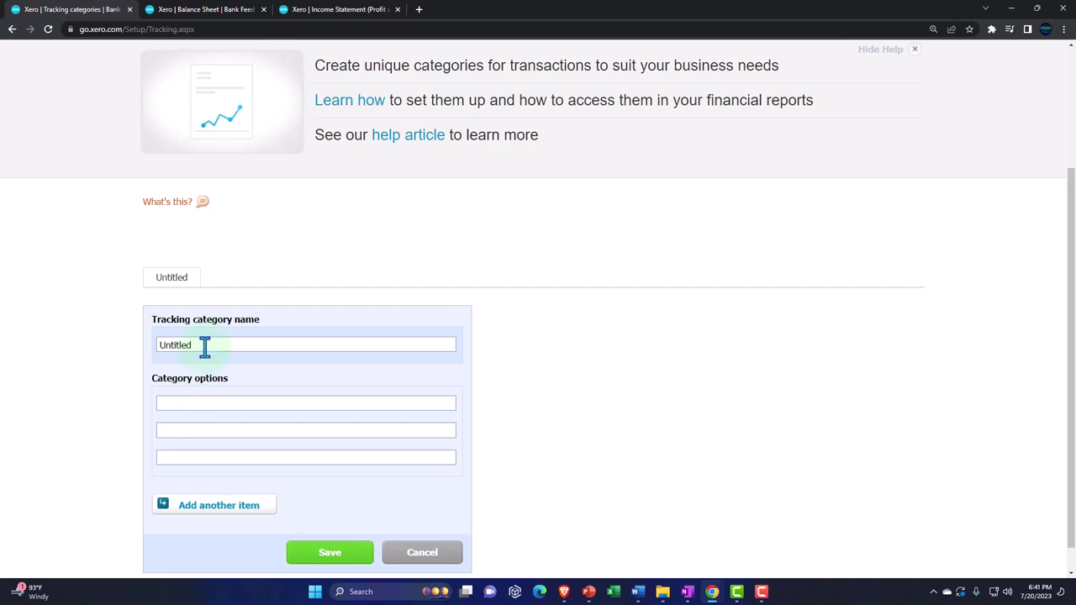
pyautogui.moveTo(204, 346); pyautogui.dragTo(141, 362)
pyautogui.write('Lo')
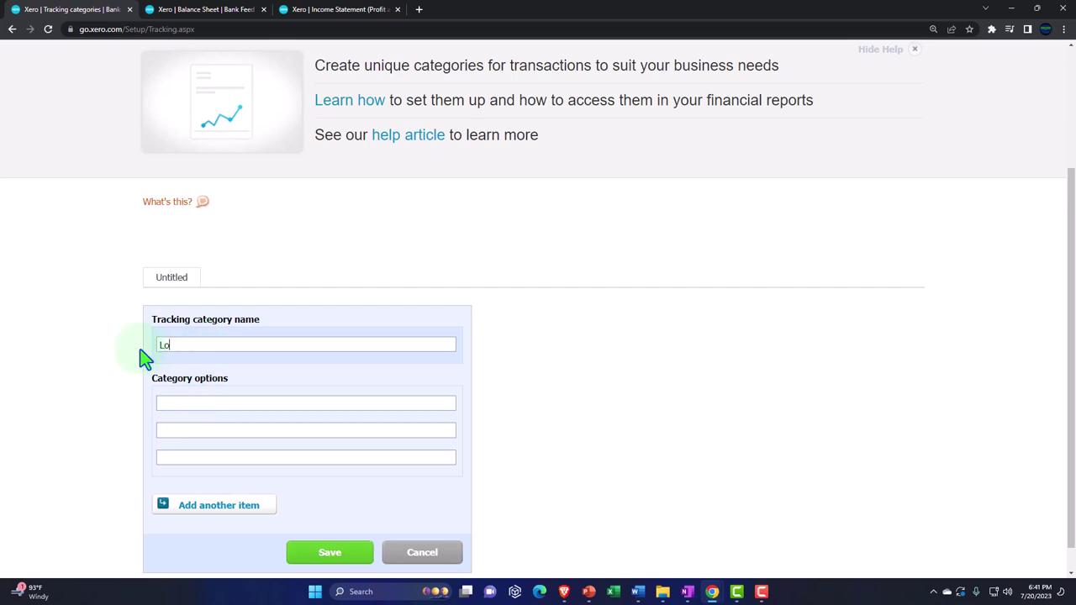
pyautogui.write('cation')
# Enter Loc 1, Loc 2 and NA as the Location category's options and save the tracking category.
pyautogui.click(176, 401)
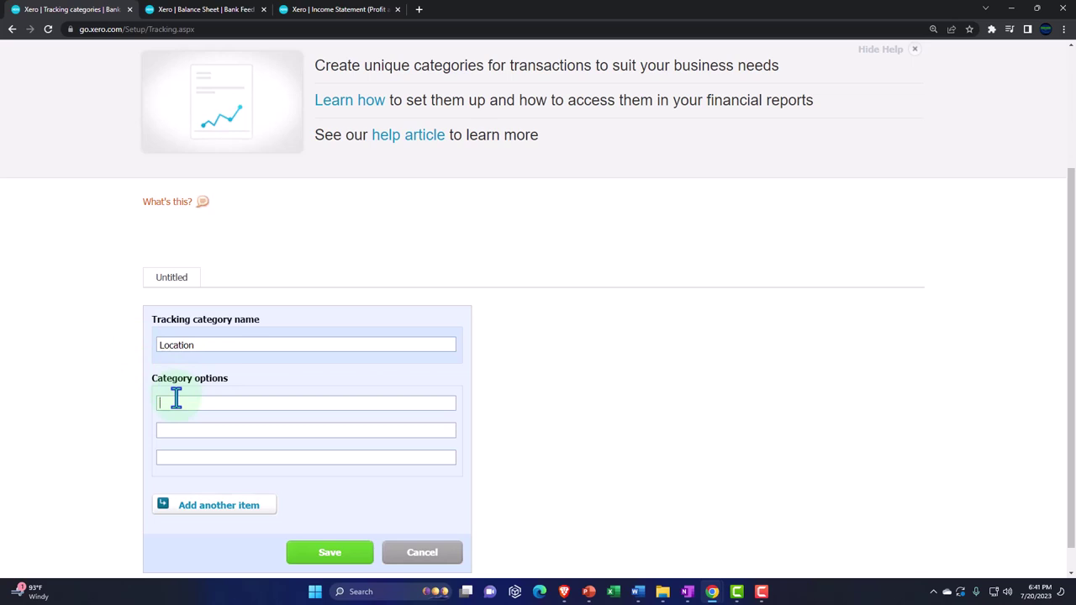
pyautogui.write('Lo')
pyautogui.write('c')
pyautogui.write('a')
pyautogui.write(' 1')
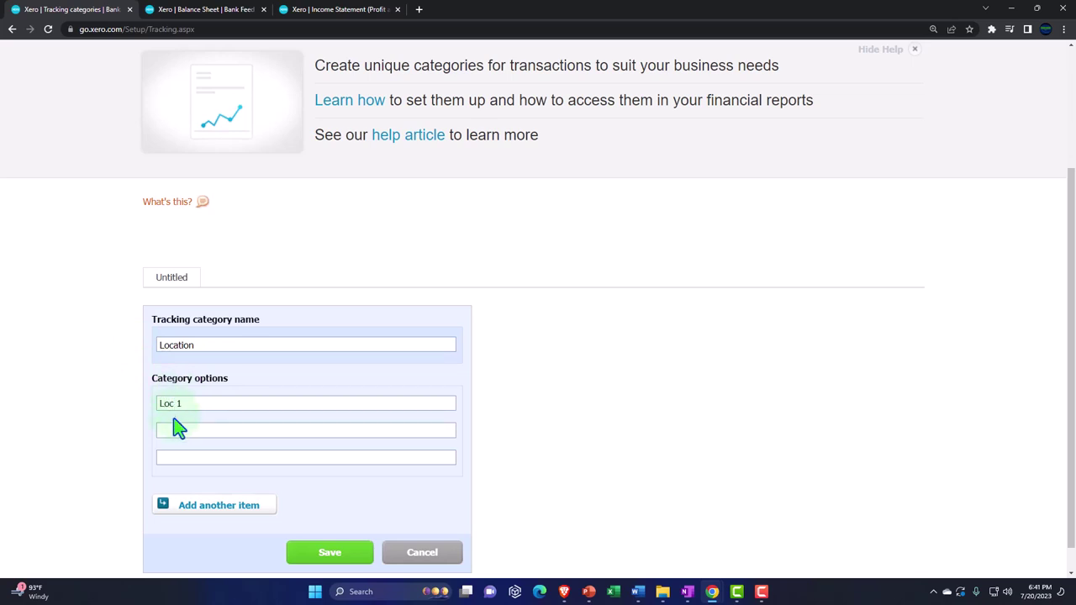
pyautogui.click(173, 432)
pyautogui.write('Lo')
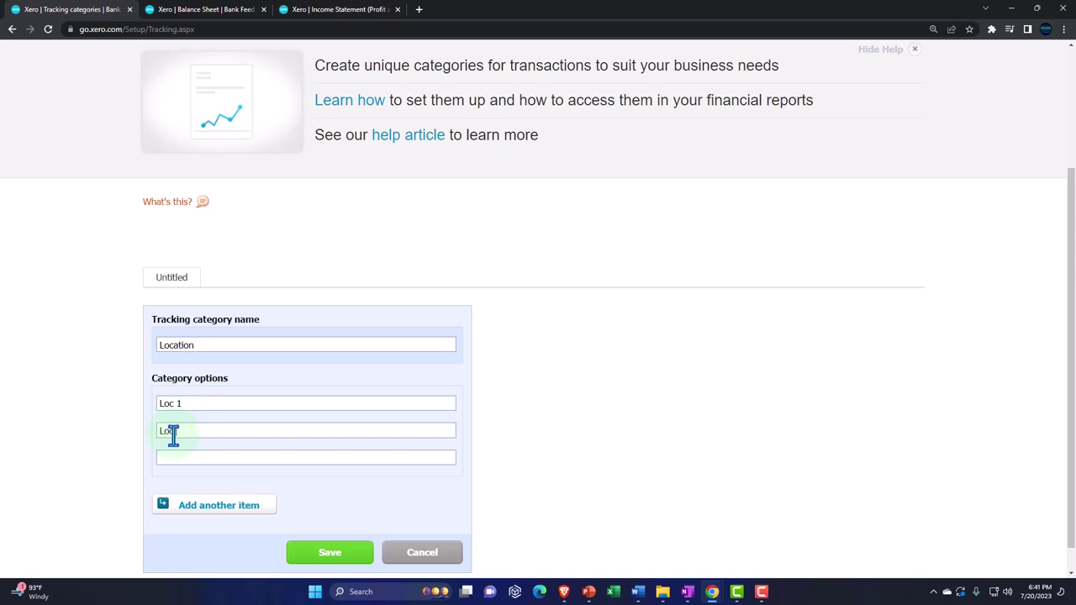
pyautogui.write('c 2')
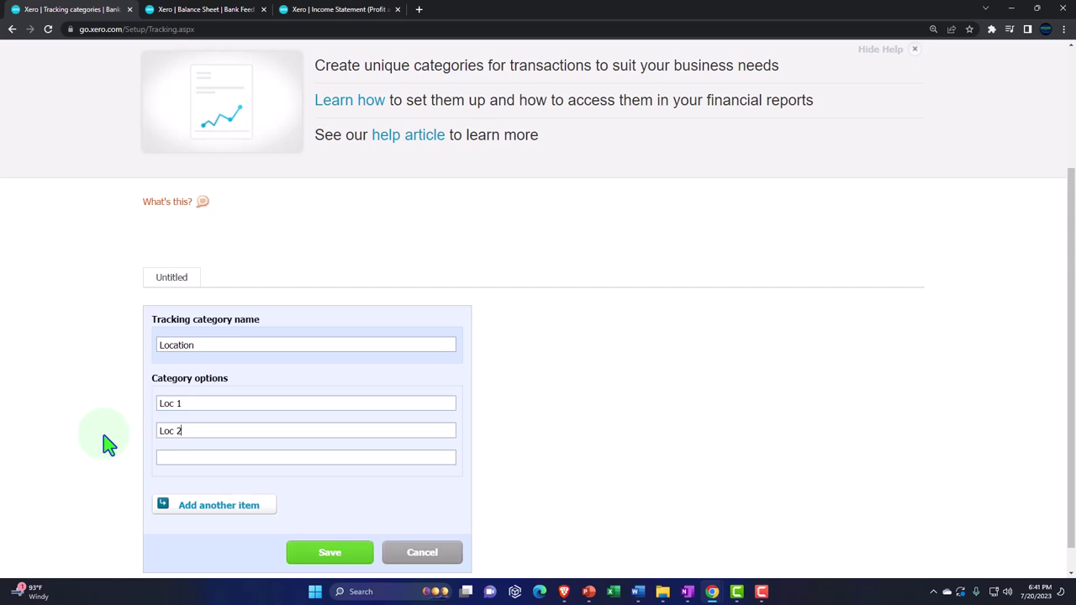
pyautogui.click(163, 454)
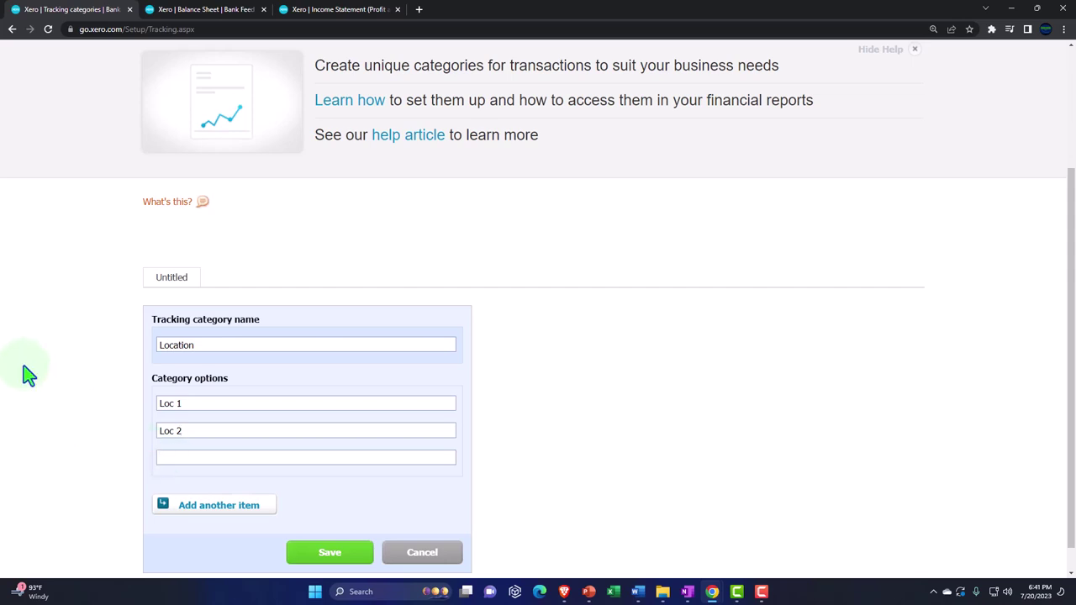
pyautogui.write('NA')
pyautogui.scroll(-1, 26, 374)
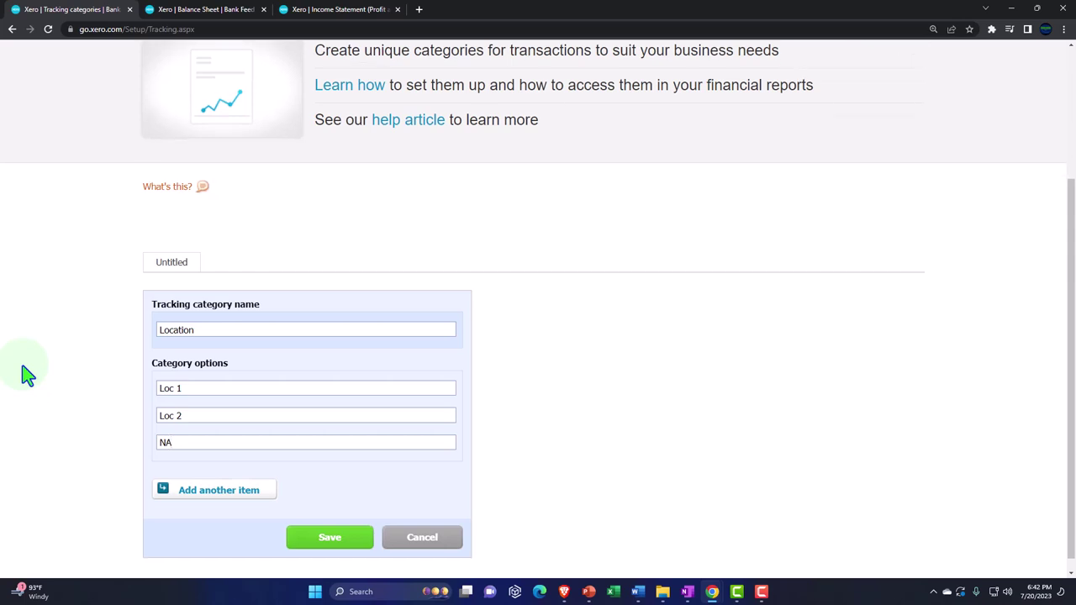
pyautogui.click(330, 524)
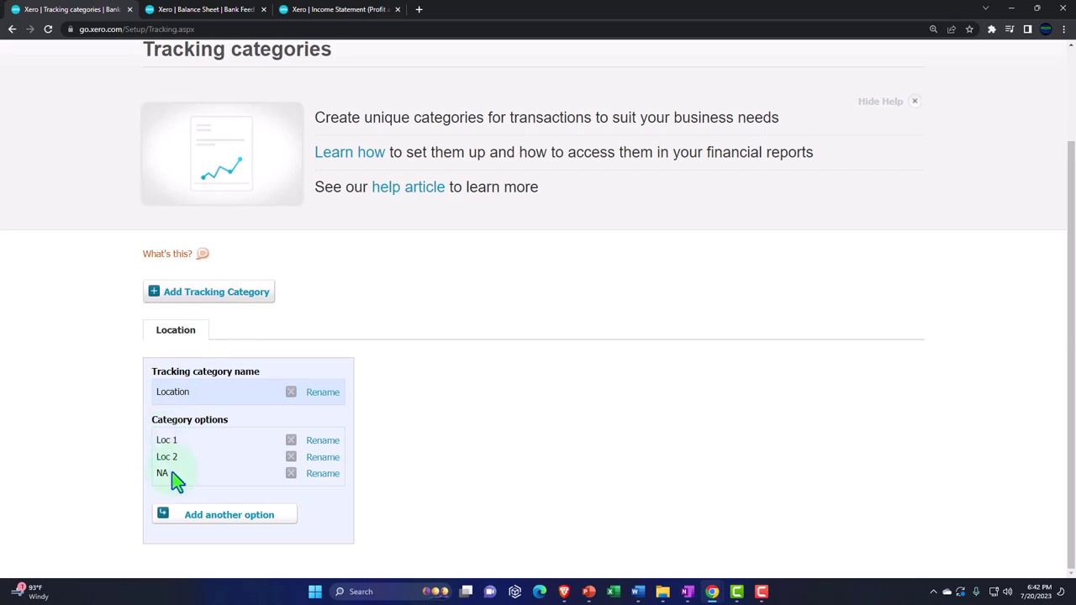
# Start a new invoice and examine the Location tracking options offered on its first line.
pyautogui.scroll(2, 174, 472)
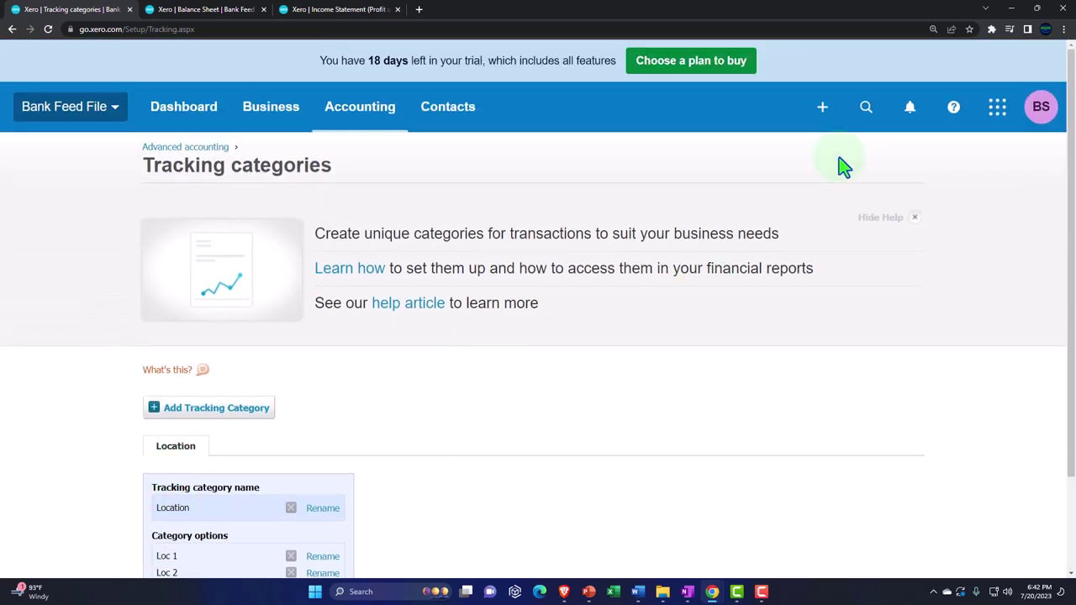
pyautogui.click(826, 111)
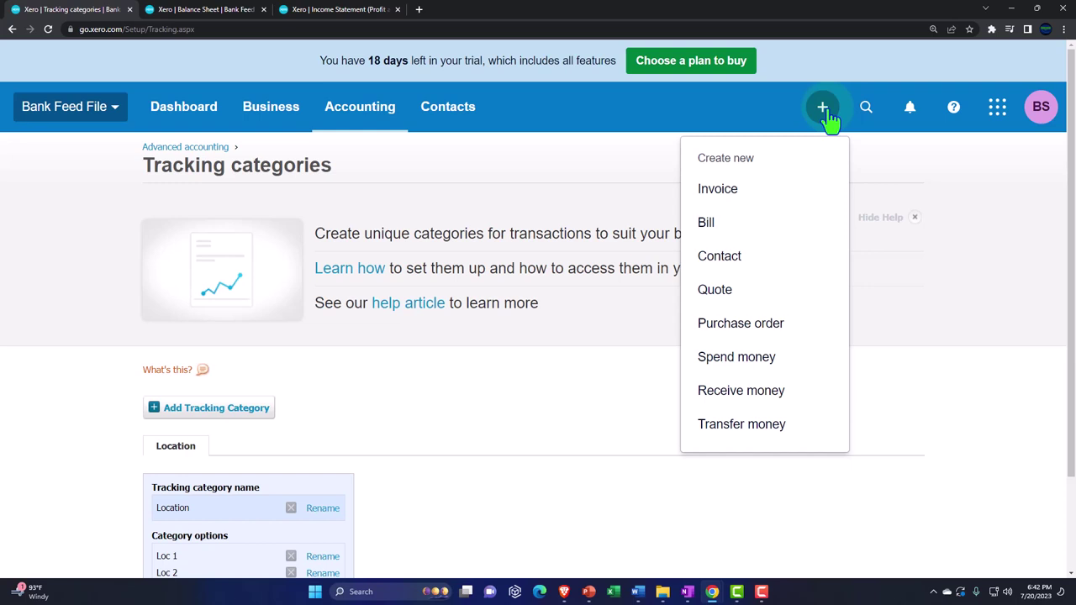
pyautogui.click(728, 192)
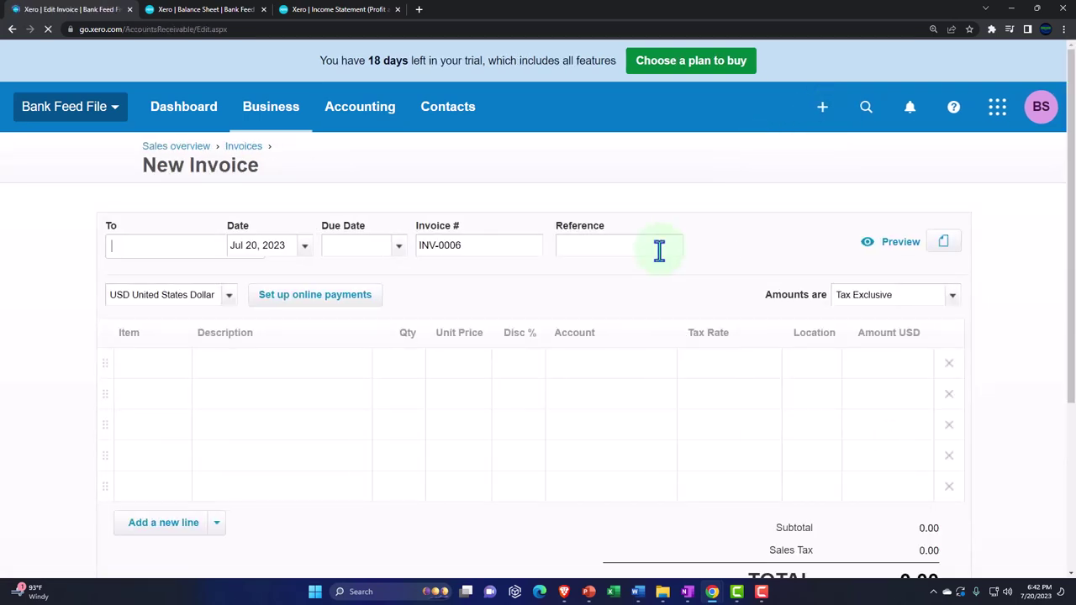
pyautogui.scroll(-2, 660, 253)
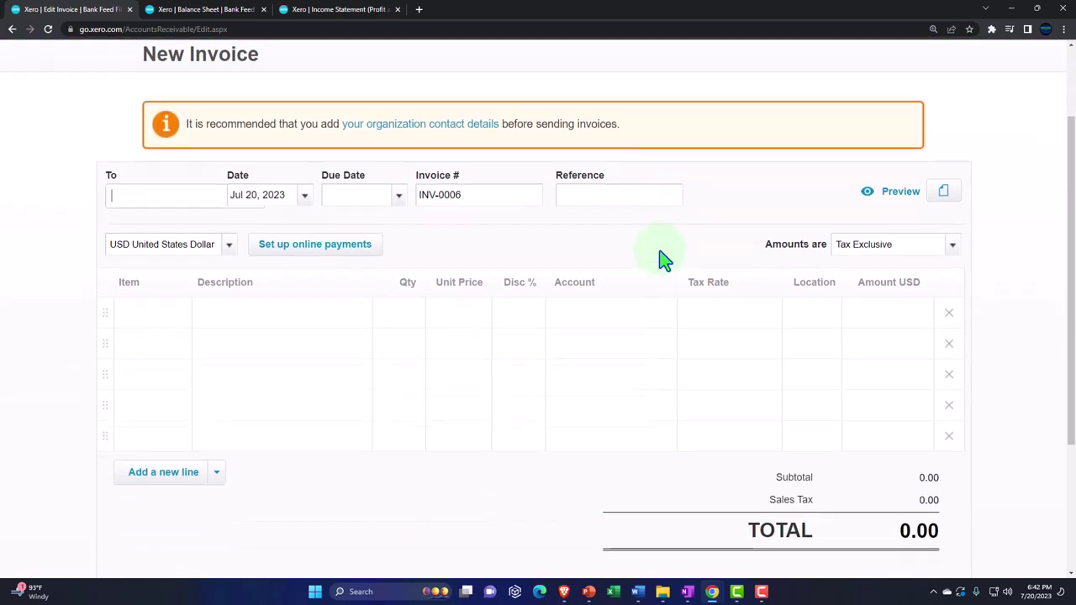
pyautogui.click(812, 315)
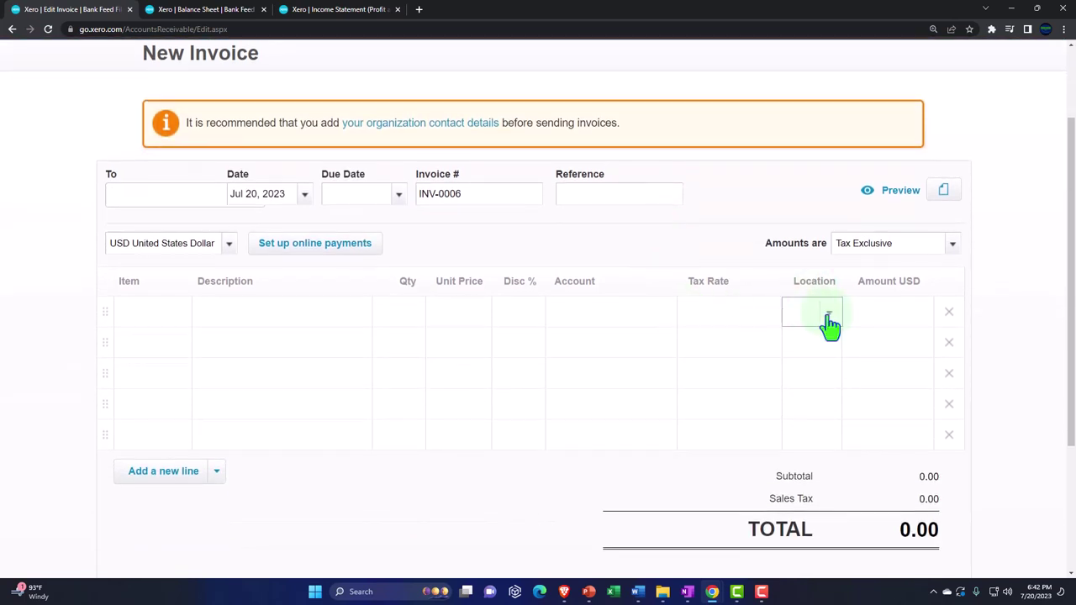
pyautogui.click(829, 316)
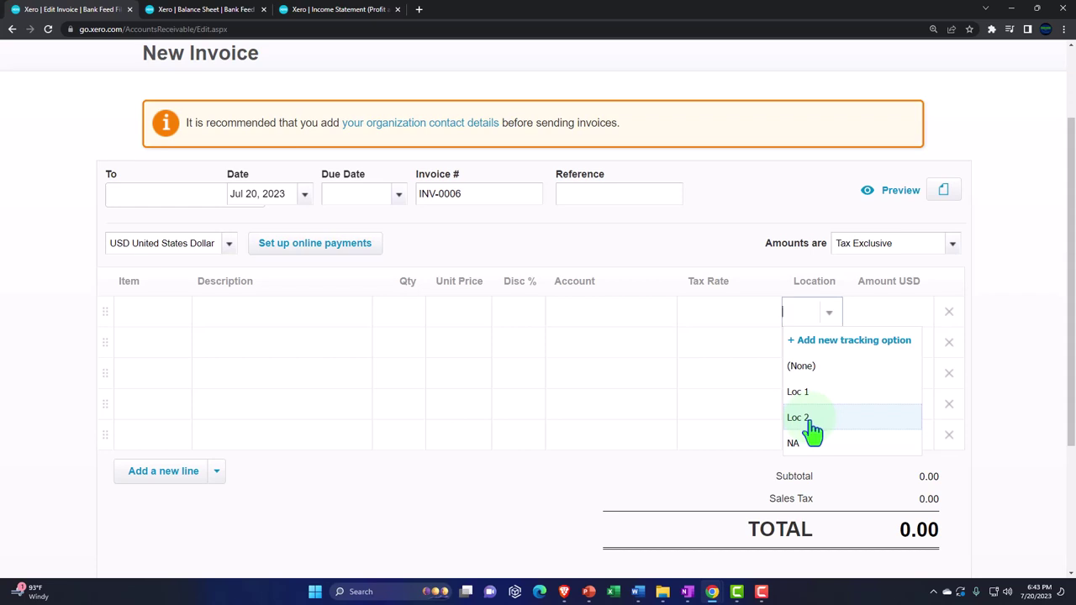
pyautogui.click(18, 271)
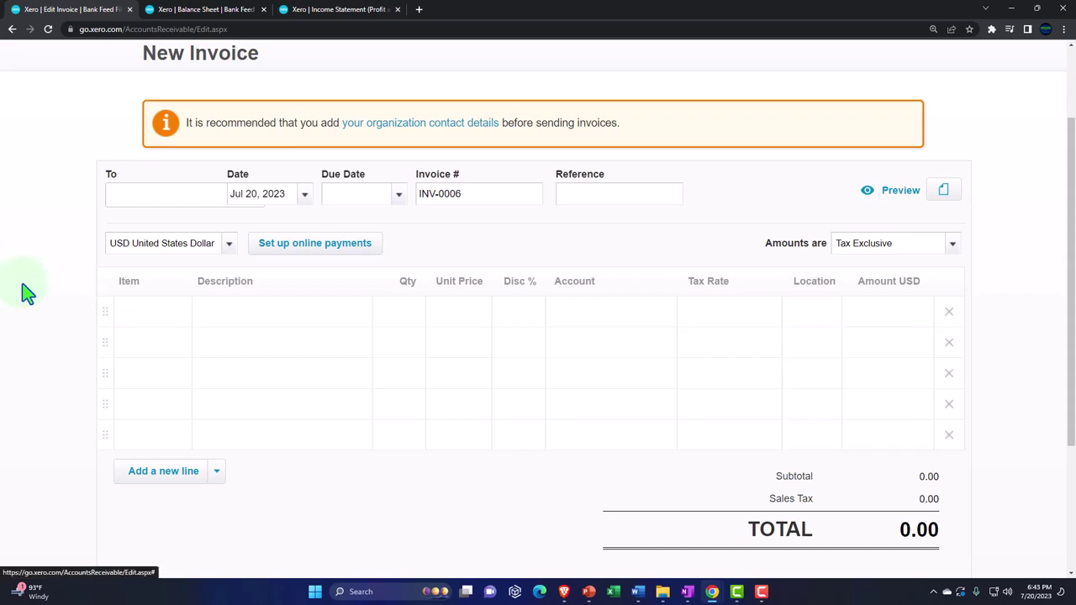
# Open the Checking Account from the bank accounts list and show its statement lines awaiting reconciliation.
pyautogui.scroll(2, 25, 293)
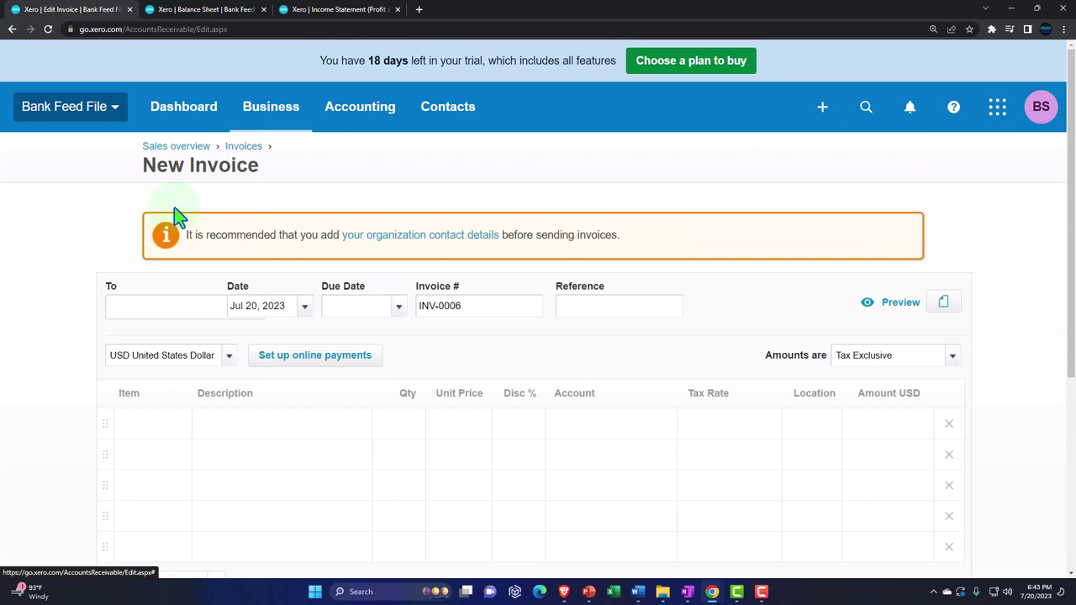
pyautogui.click(345, 131)
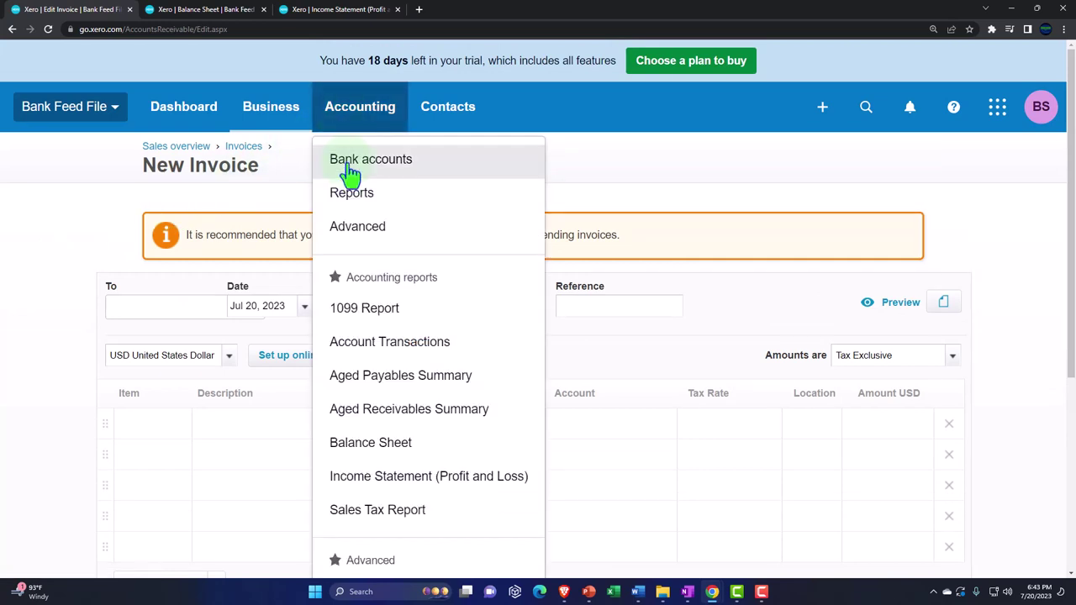
pyautogui.click(351, 175)
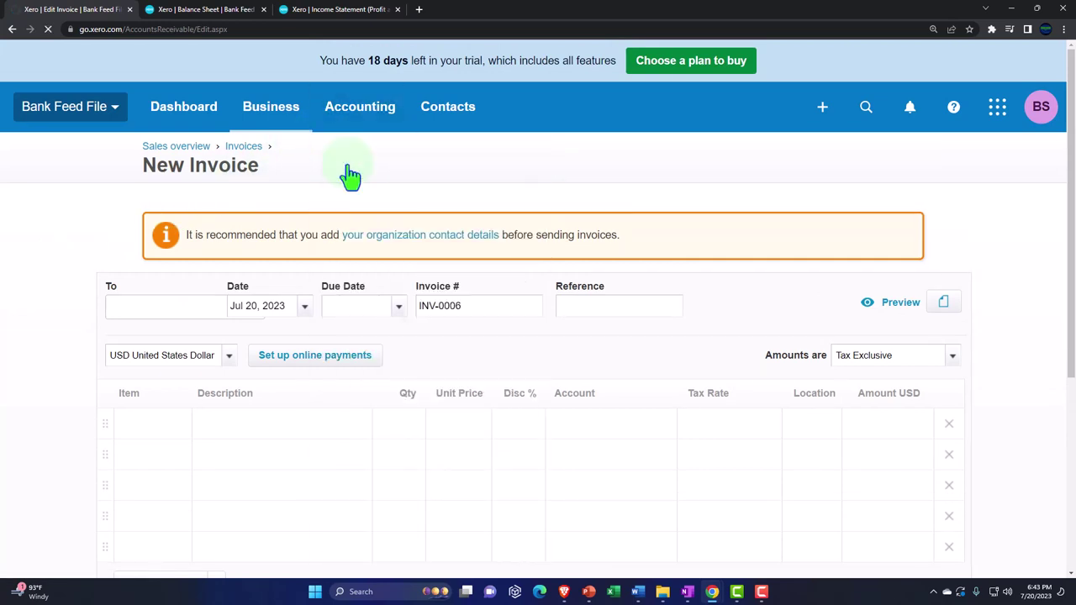
pyautogui.scroll(-1, 324, 282)
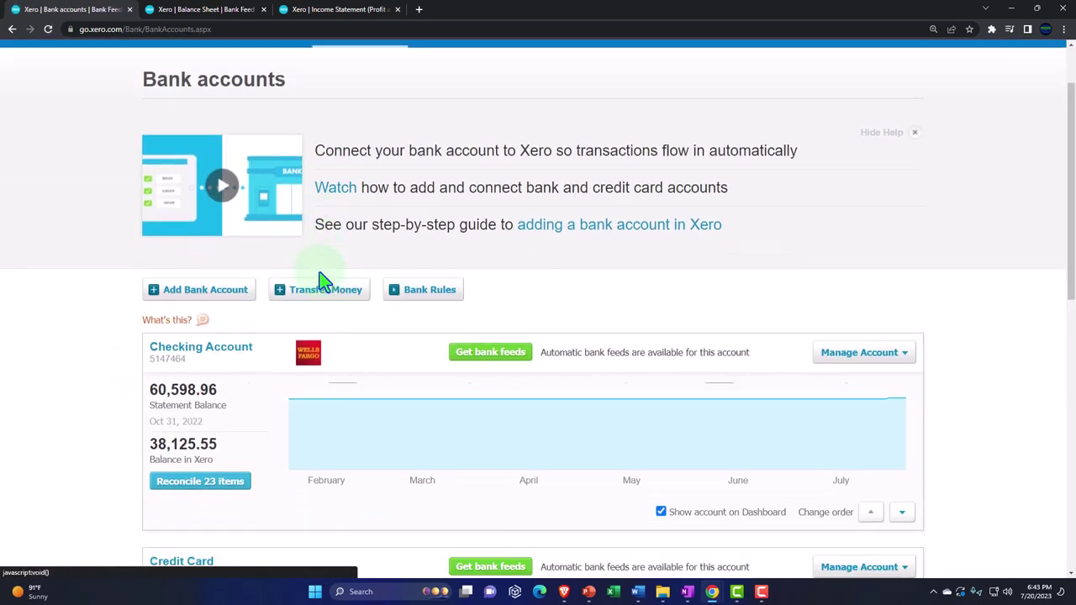
pyautogui.click(244, 333)
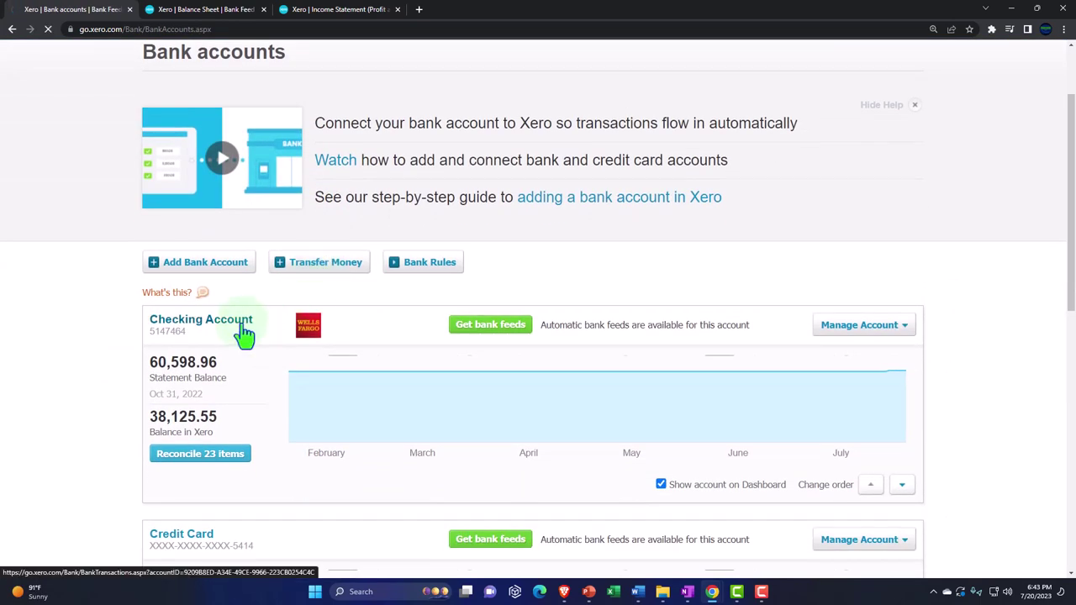
pyautogui.scroll(-2, 244, 333)
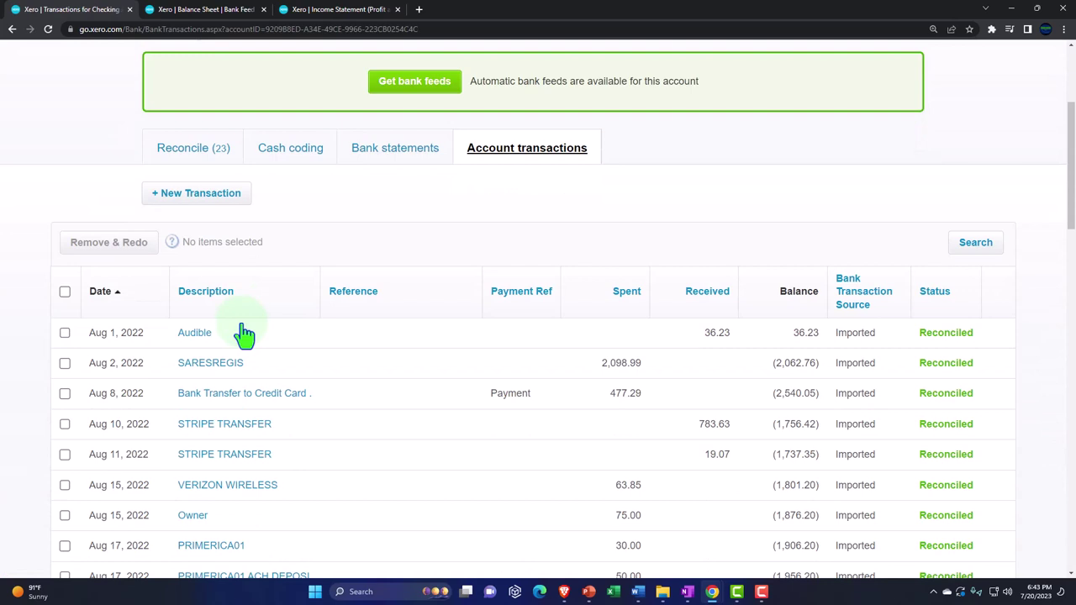
pyautogui.click(192, 163)
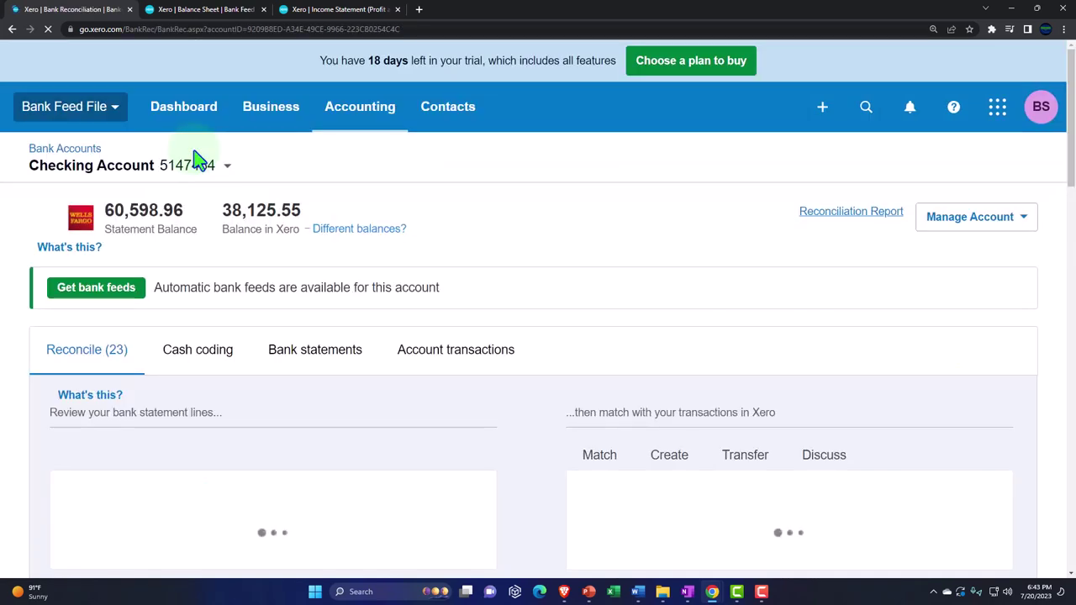
# Find the Test Customer deposits among the unreconciled lines and examine the statement details of the Sep 3 deposit.
pyautogui.scroll(-3, 124, 358)
pyautogui.scroll(-2, 101, 370)
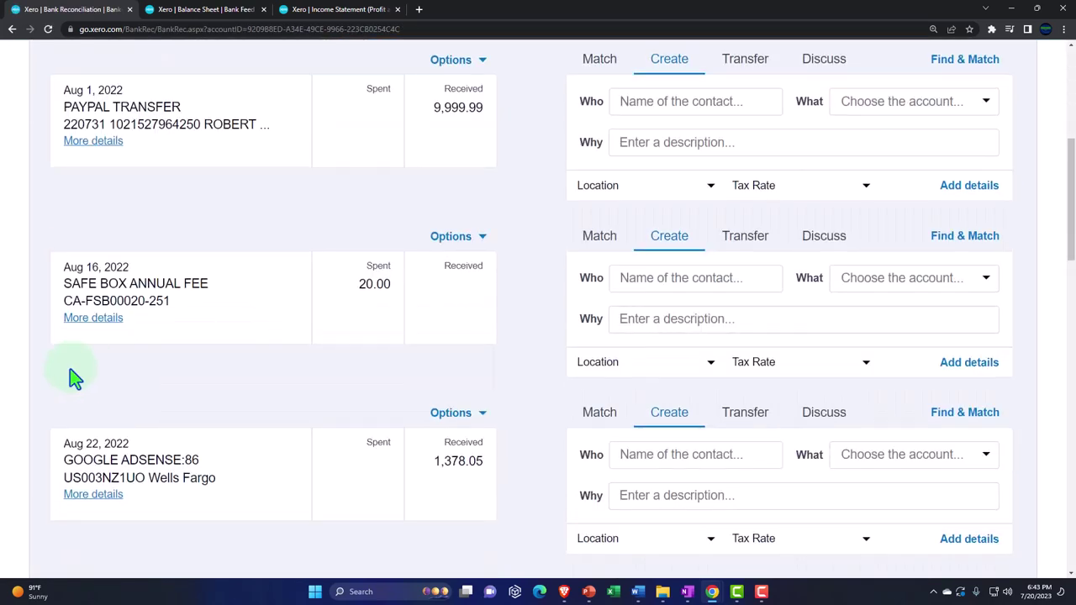
pyautogui.scroll(-3, 70, 370)
pyautogui.scroll(-5, 70, 370)
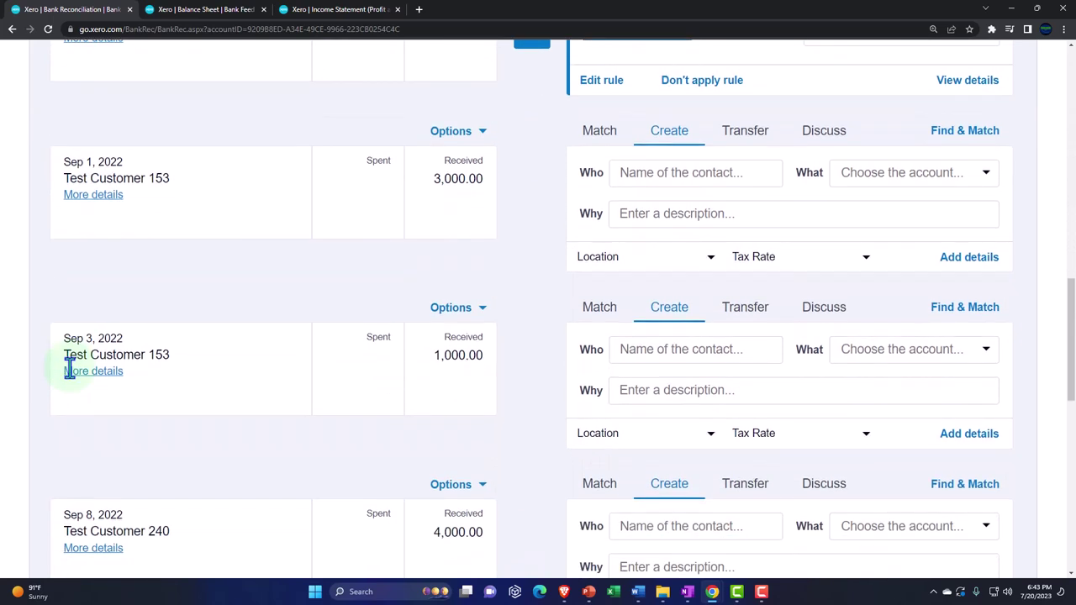
pyautogui.click(70, 370)
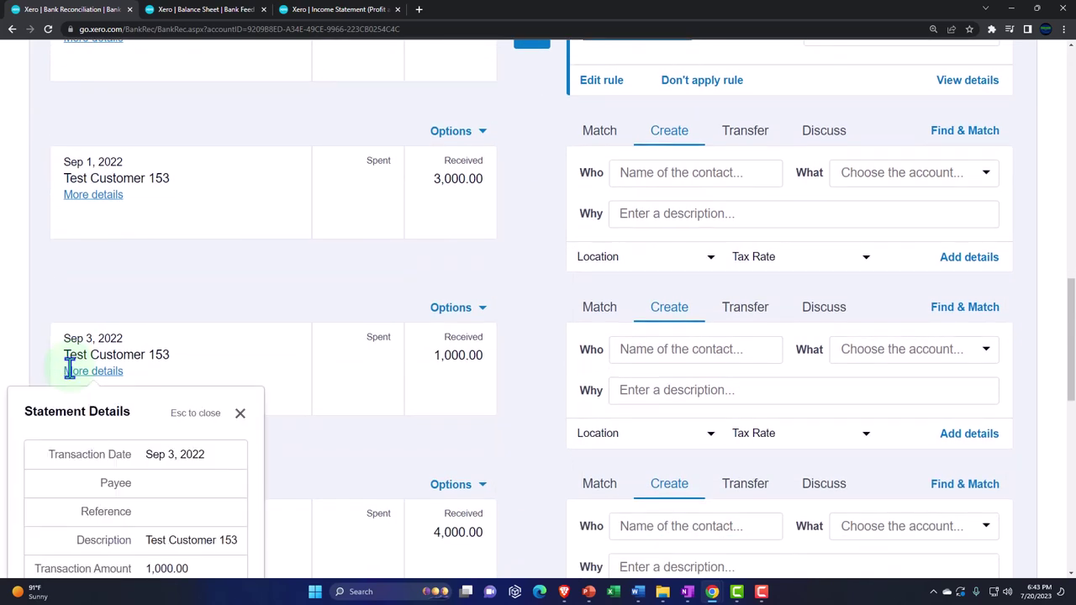
pyautogui.click(238, 414)
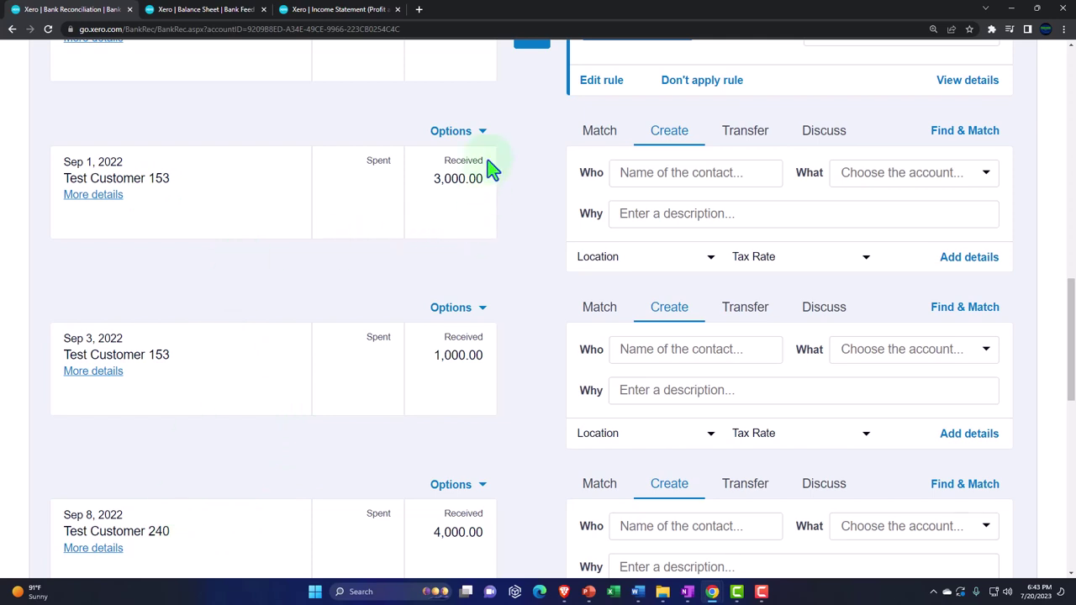
# Create a bank rule from the Sep 1 Test Customer 153 deposit and set its condition to any text field contains that value.
pyautogui.click(488, 138)
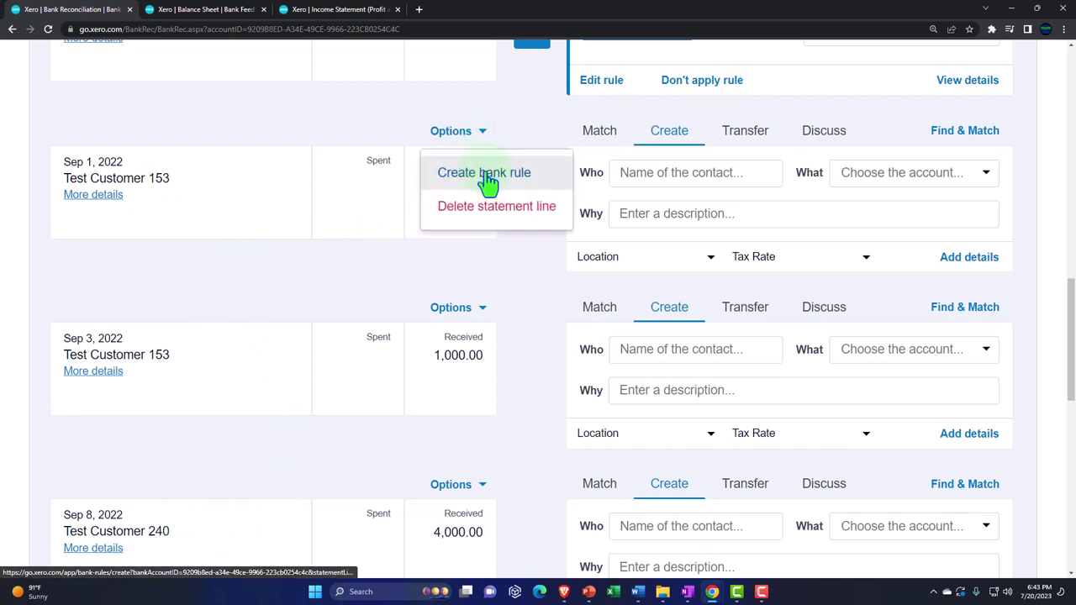
pyautogui.click(493, 178)
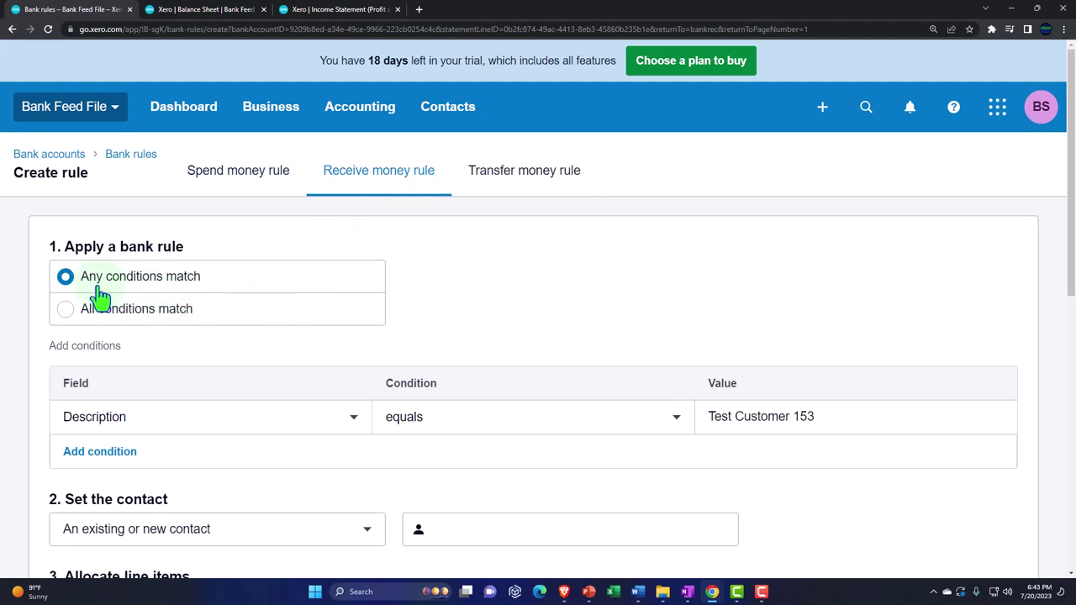
pyautogui.scroll(-1, 134, 290)
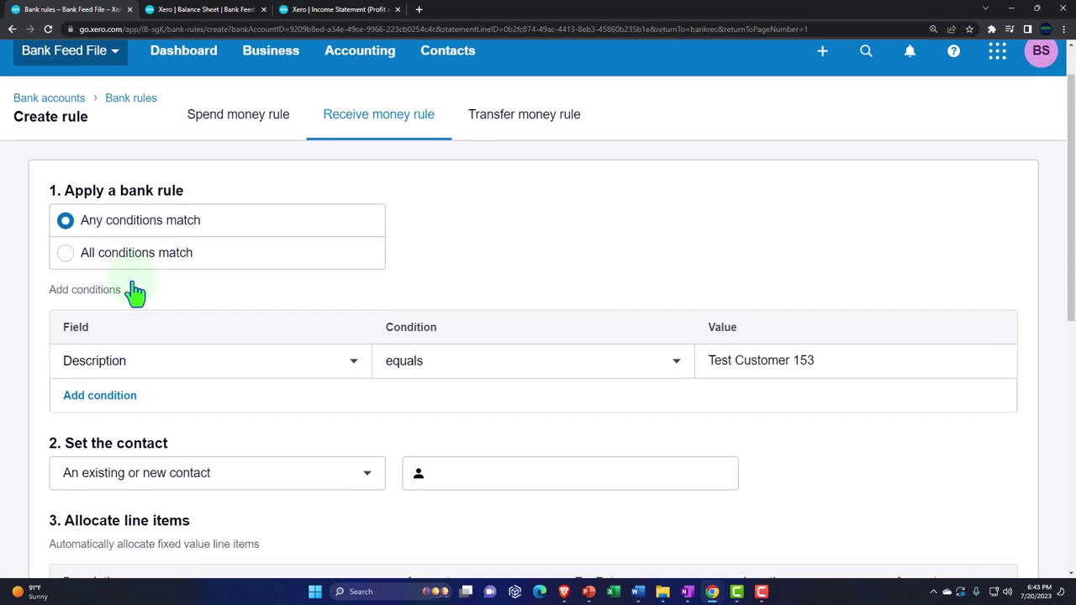
pyautogui.scroll(-1, 134, 290)
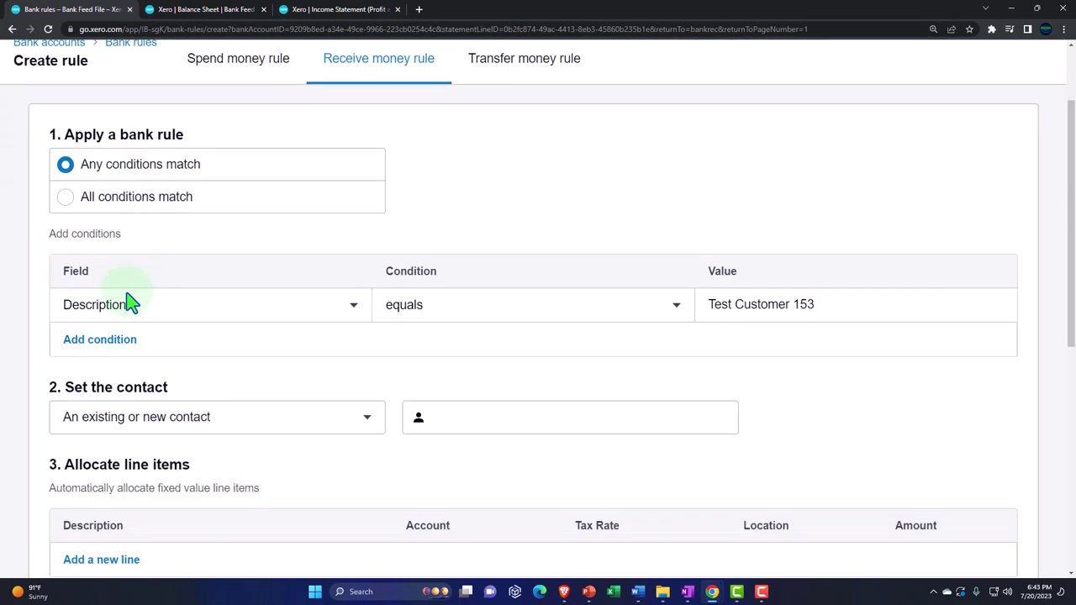
pyautogui.click(355, 309)
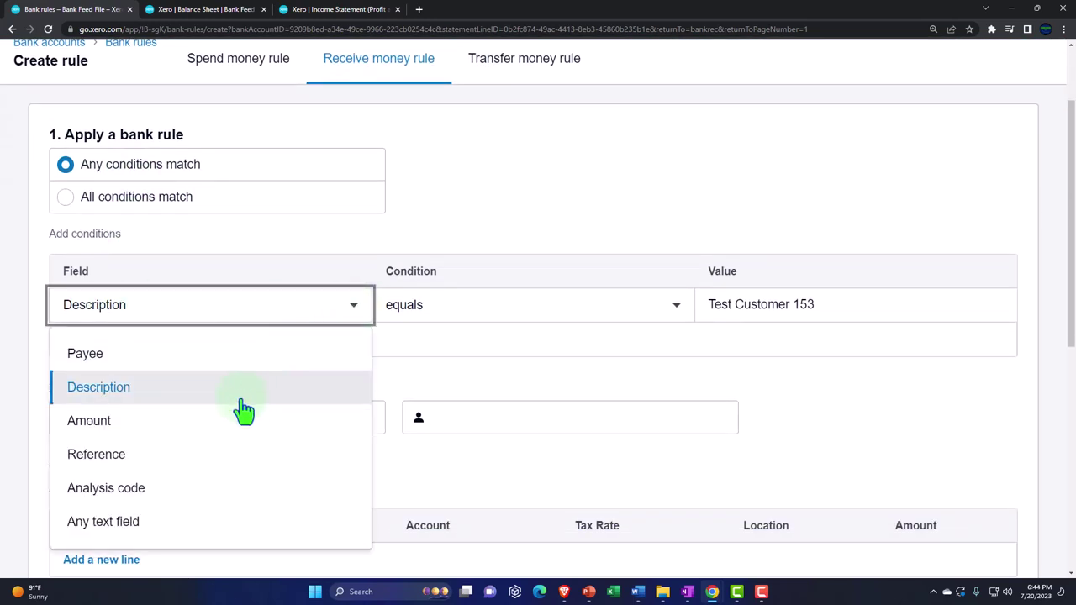
pyautogui.click(213, 519)
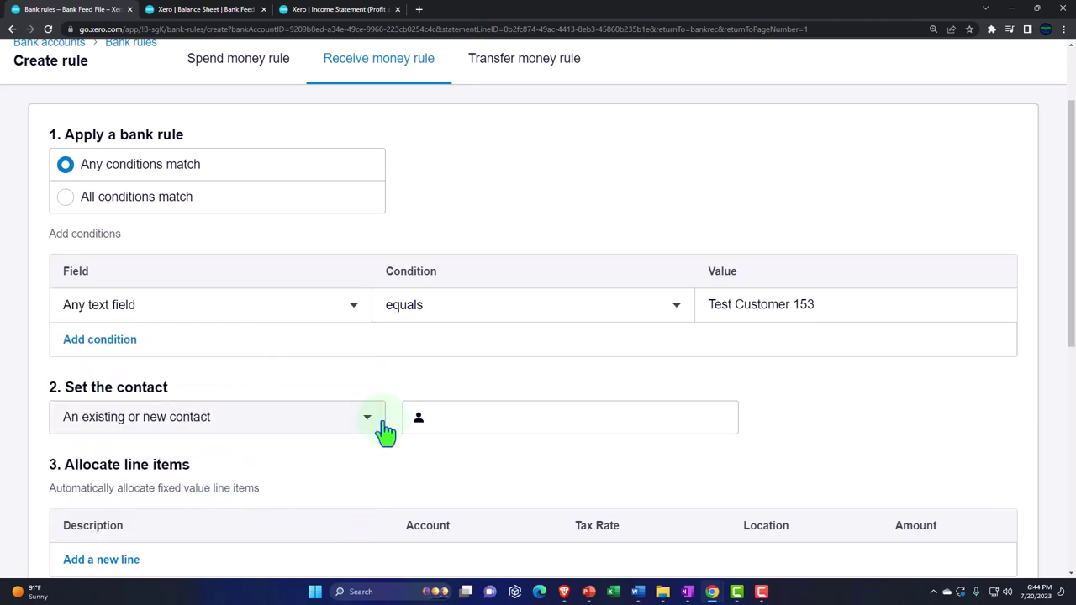
pyautogui.click(601, 314)
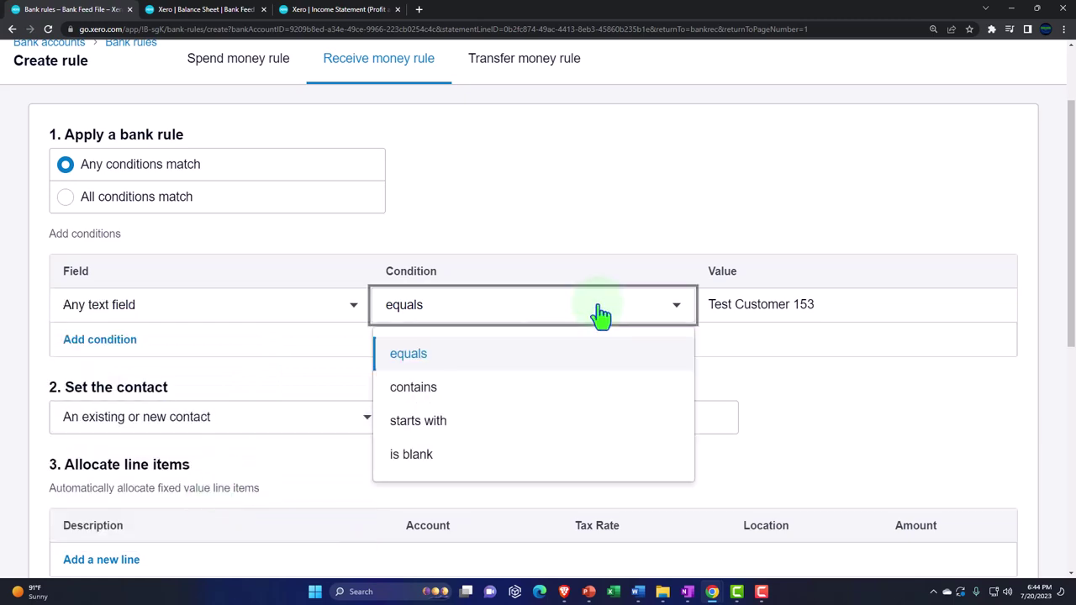
pyautogui.click(562, 395)
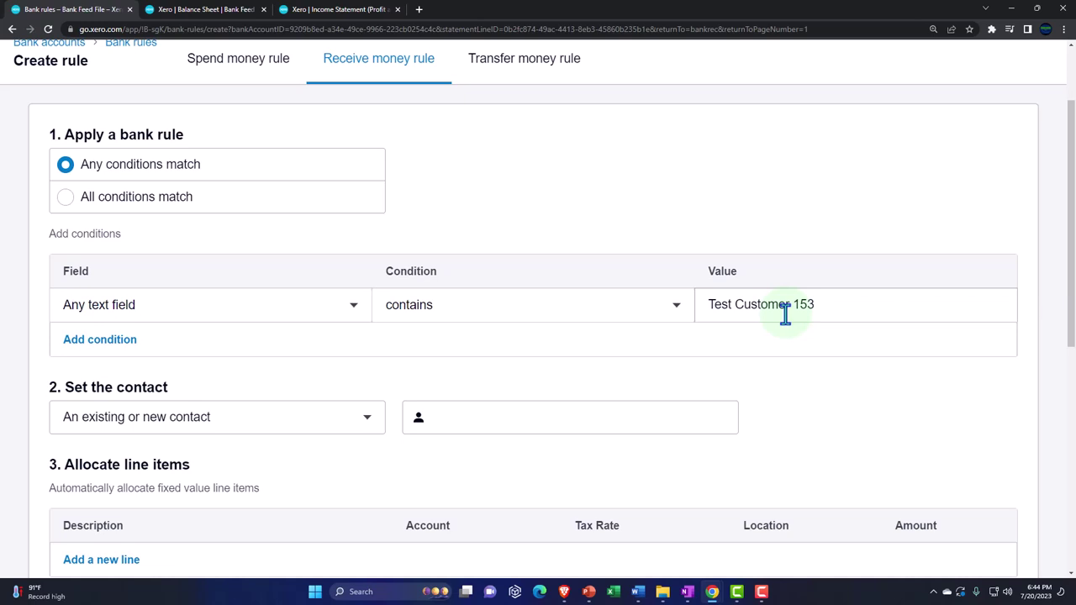
pyautogui.click(71, 341)
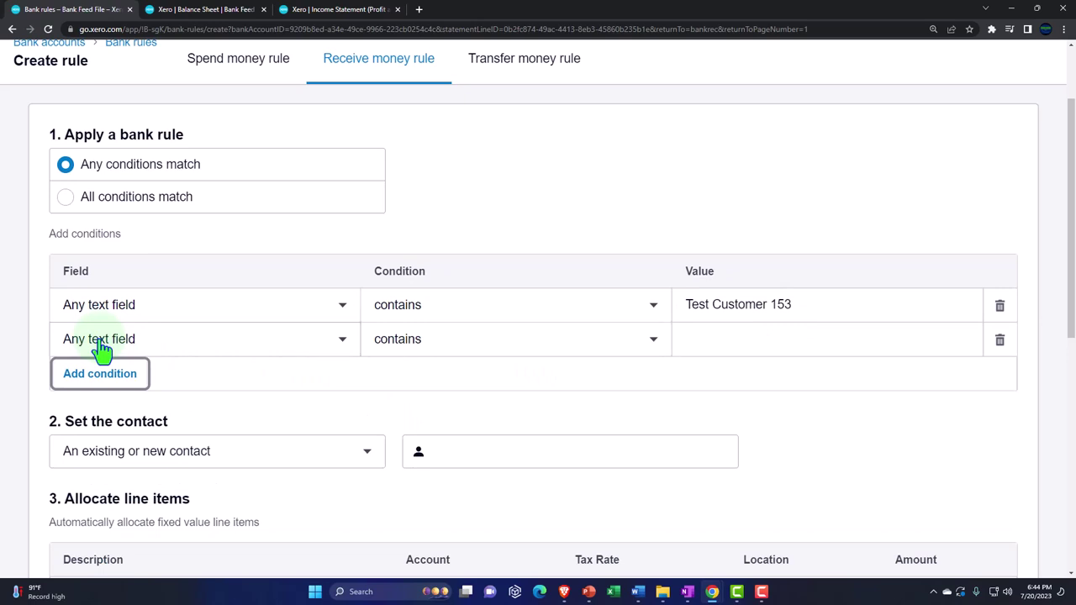
pyautogui.click(339, 352)
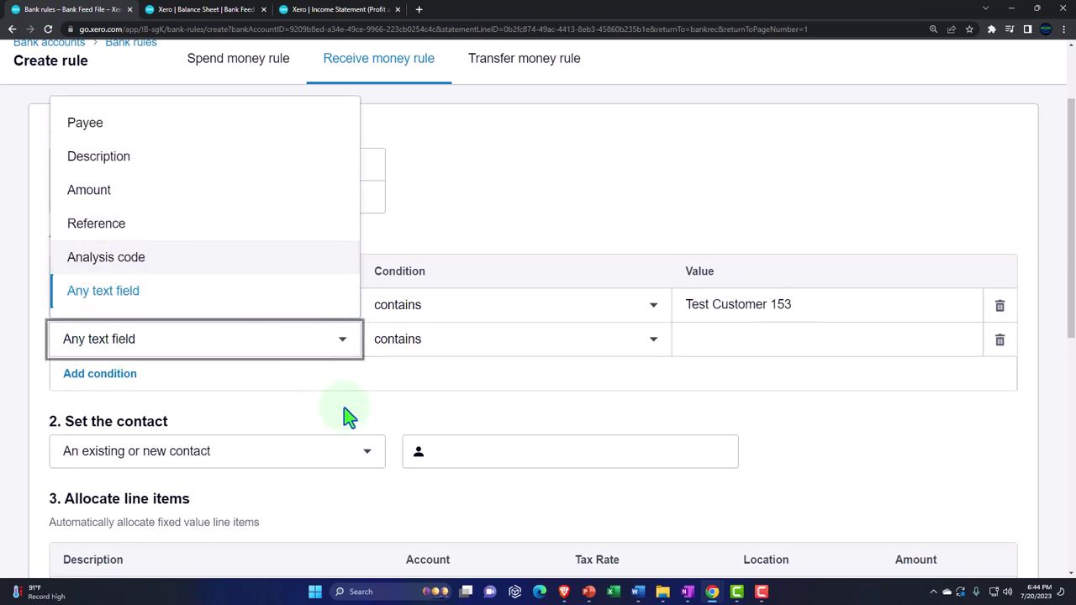
pyautogui.click(393, 387)
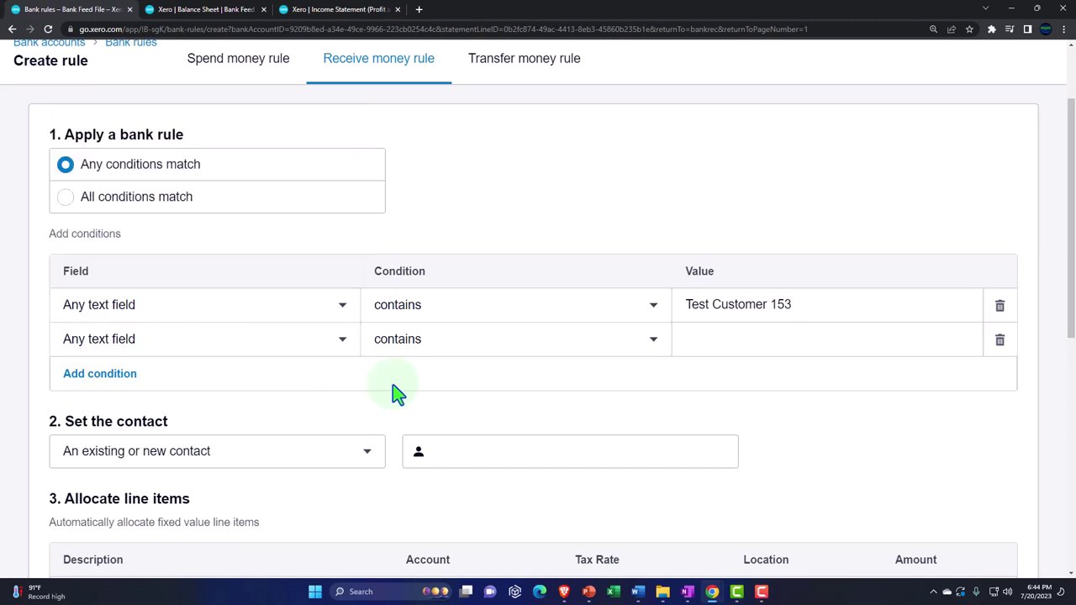
pyautogui.click(999, 342)
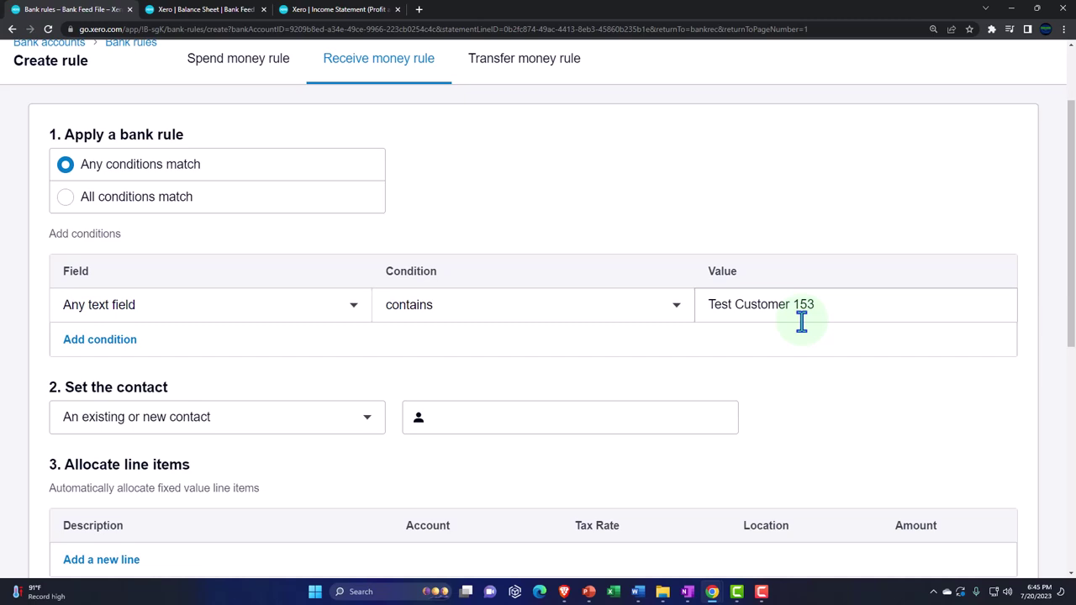
# Set the rule's contact to a new contact named Test Customer.
pyautogui.scroll(-2, 801, 322)
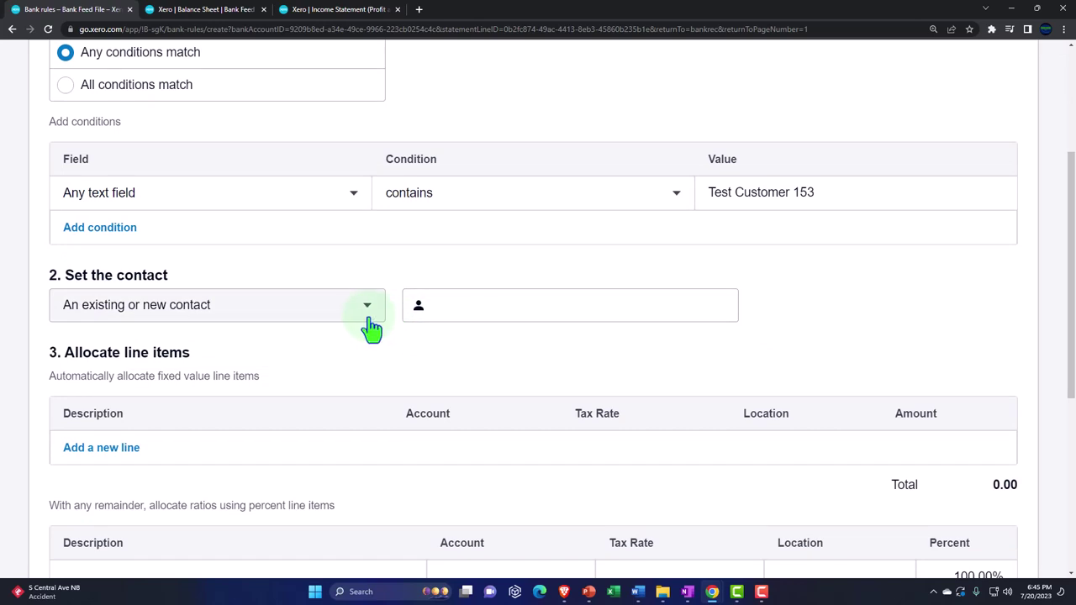
pyautogui.click(476, 309)
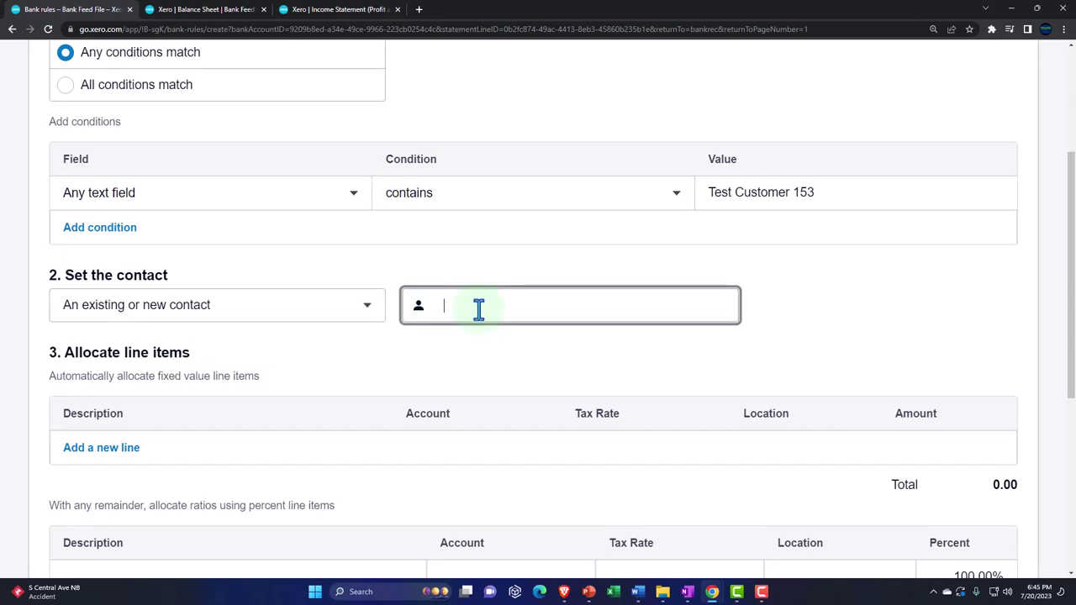
pyautogui.write('Test cus')
pyautogui.press('BackSpace')
pyautogui.press('BackSpace')
pyautogui.press('BackSpace')
pyautogui.write('Customer')
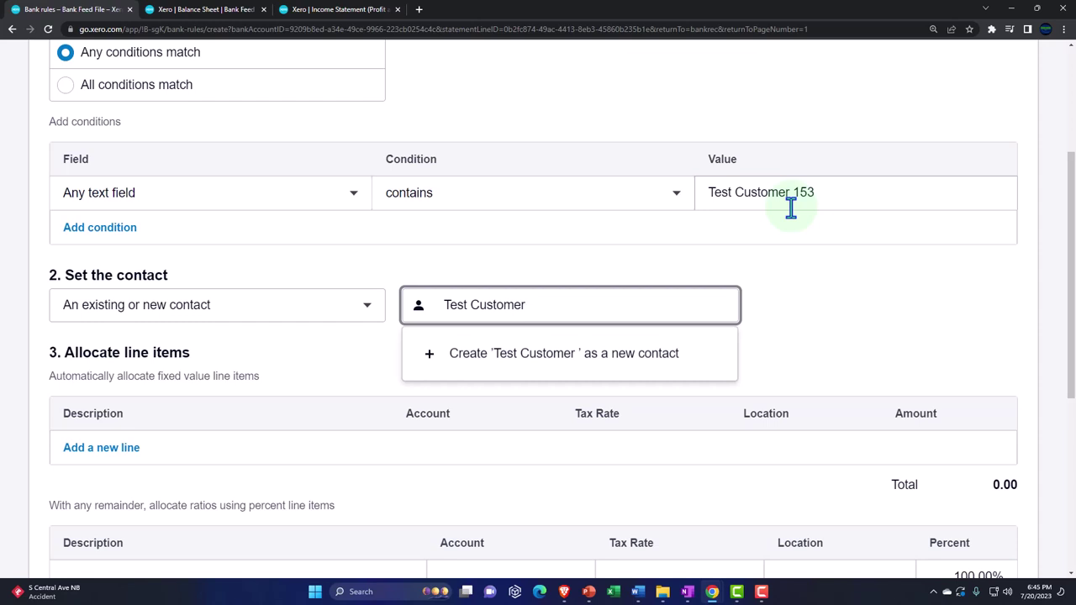
pyautogui.click(534, 363)
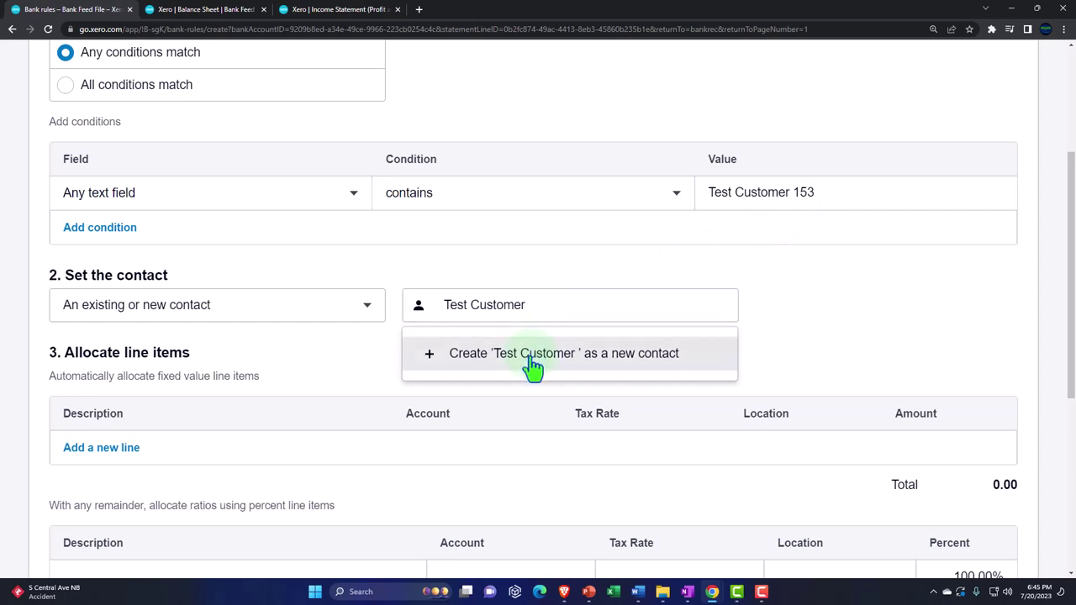
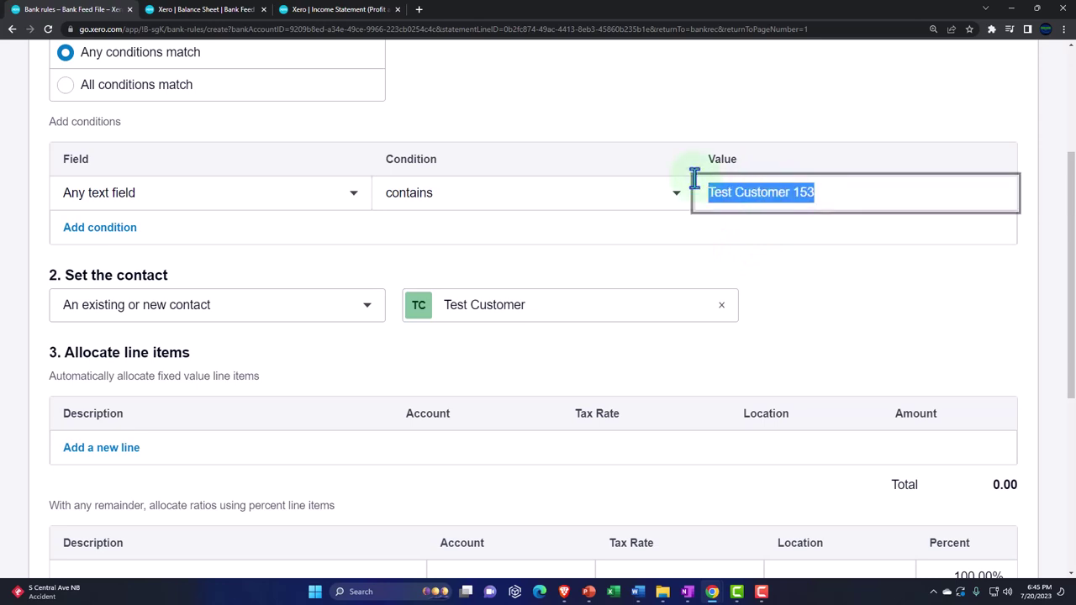
pyautogui.scroll(-1, 505, 420)
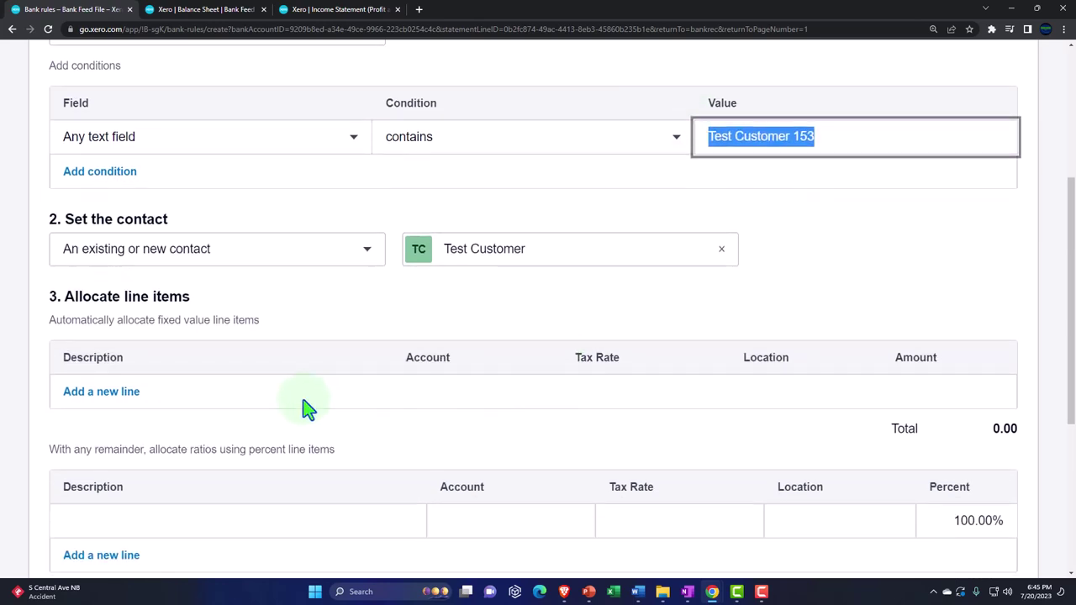
pyautogui.scroll(-1, 305, 403)
pyautogui.scroll(-1, 252, 415)
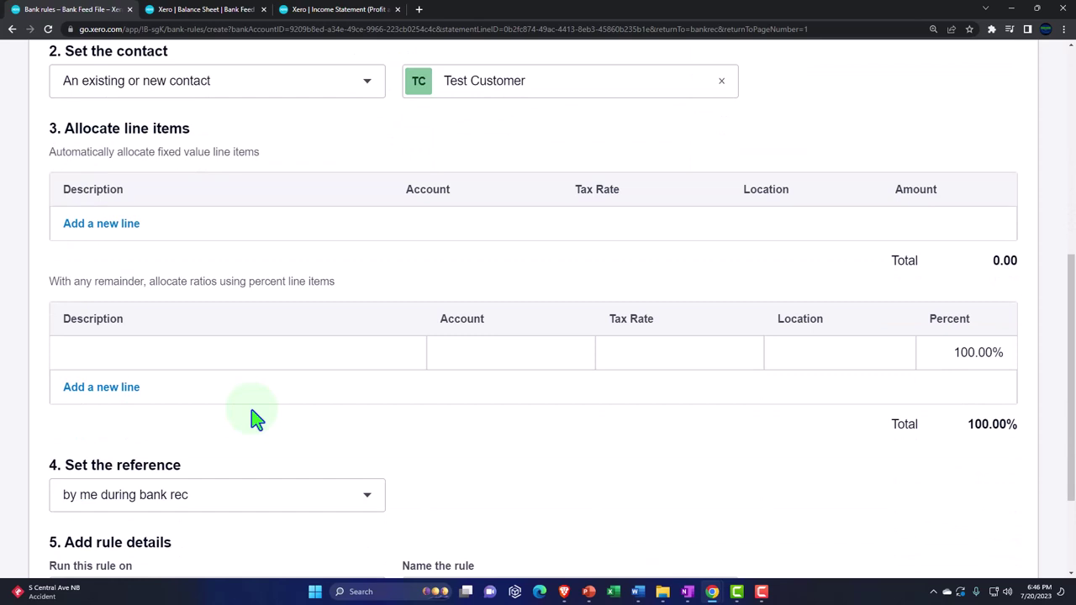
pyautogui.click(147, 356)
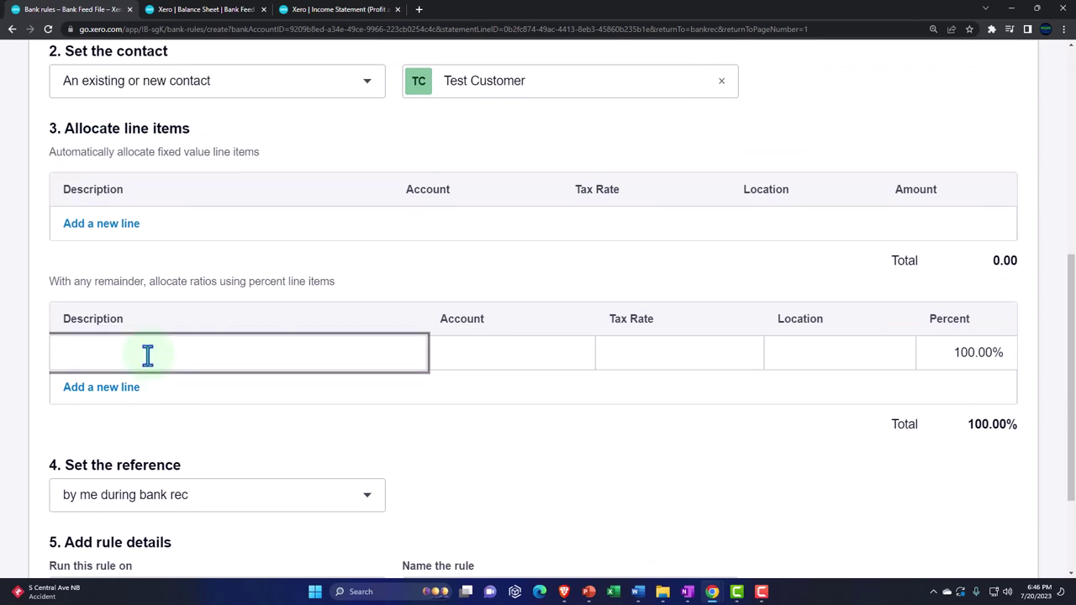
pyautogui.click(579, 345)
pyautogui.click(629, 354)
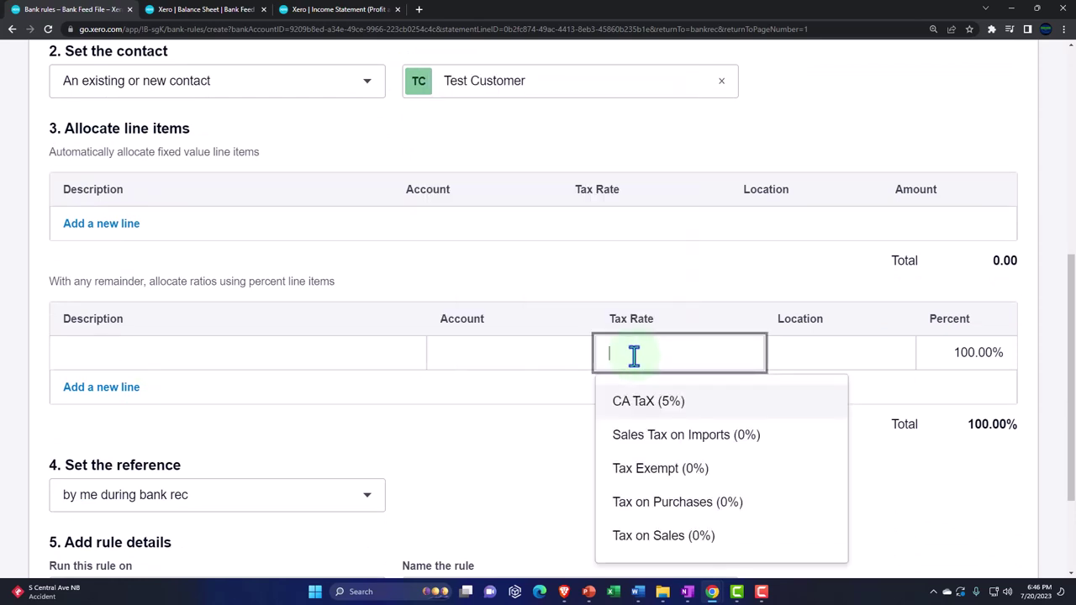
pyautogui.write('test')
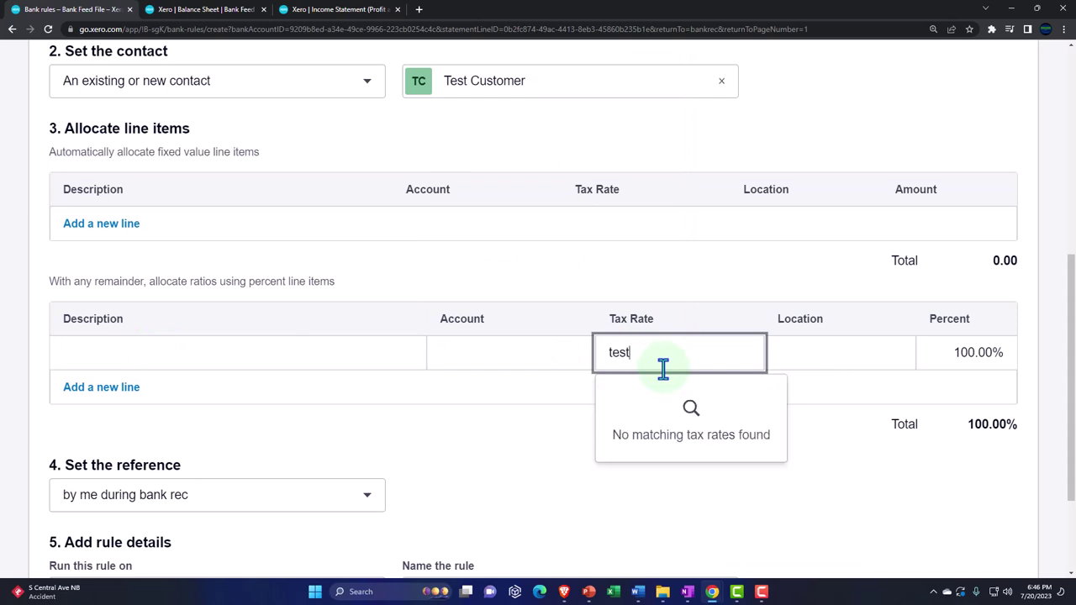
pyautogui.press('BackSpace')
pyautogui.press('BackSpace')
pyautogui.press('BackSpace')
pyautogui.press('BackSpace')
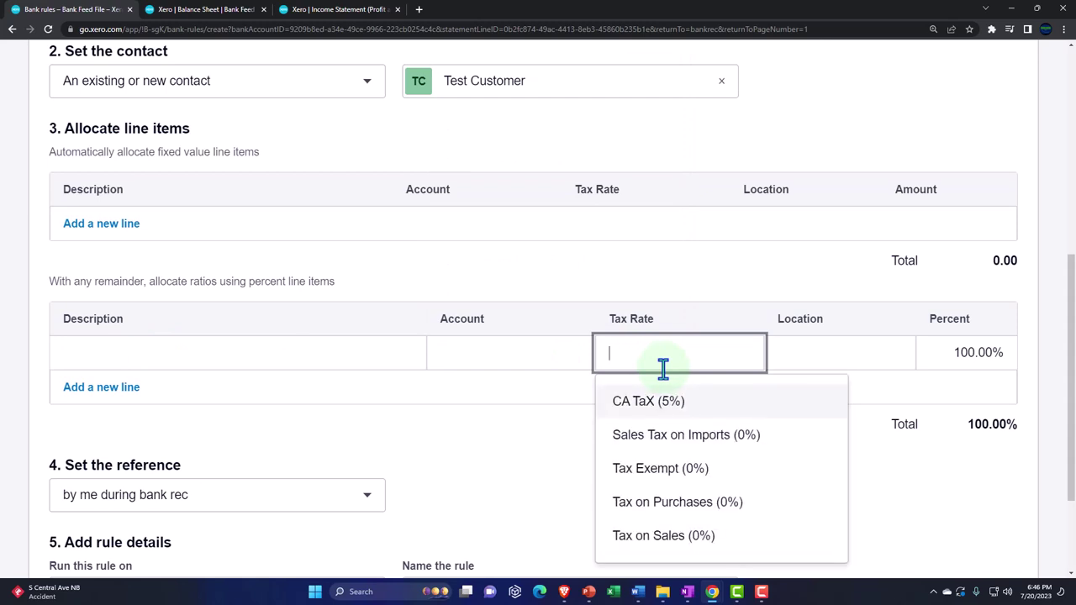
# Allocate the rule's 100% percent line to account 4430 - Test Customer Income Location 1 with location Loc 1.
pyautogui.click(516, 341)
pyautogui.write('te')
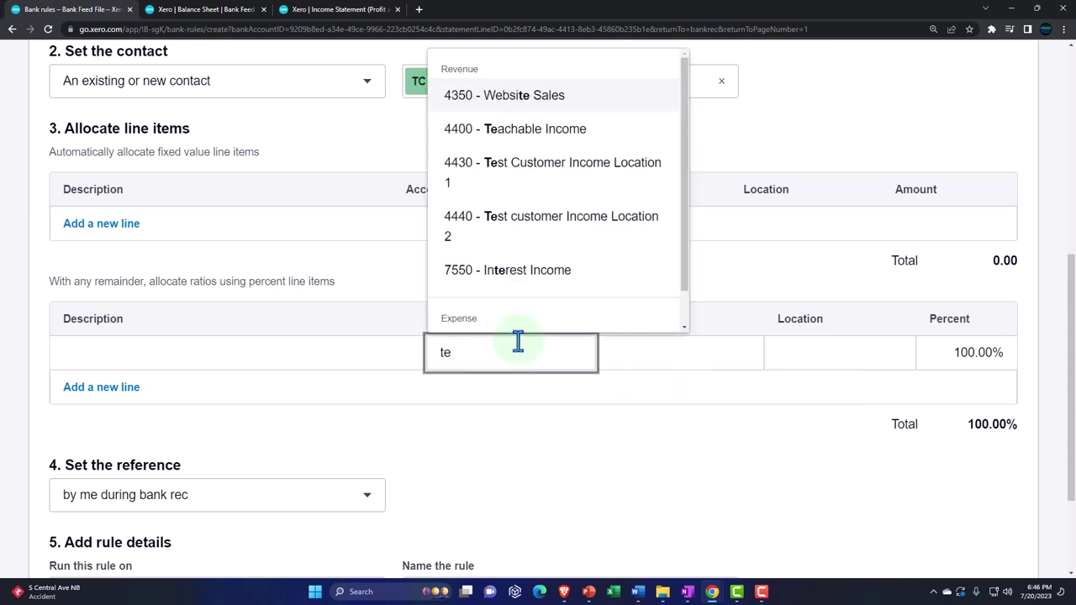
pyautogui.write('st')
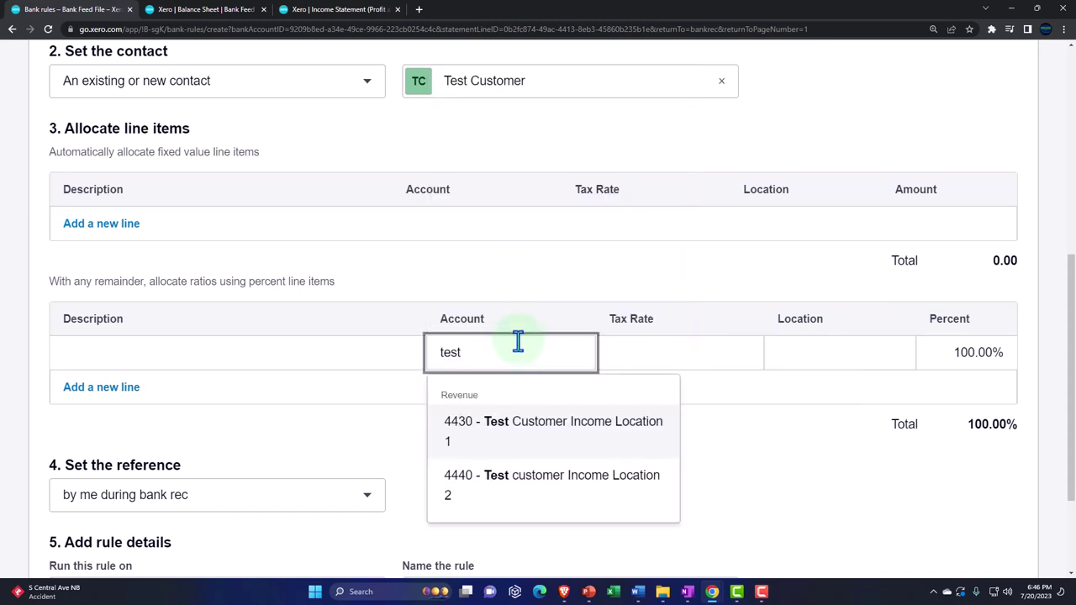
pyautogui.click(517, 434)
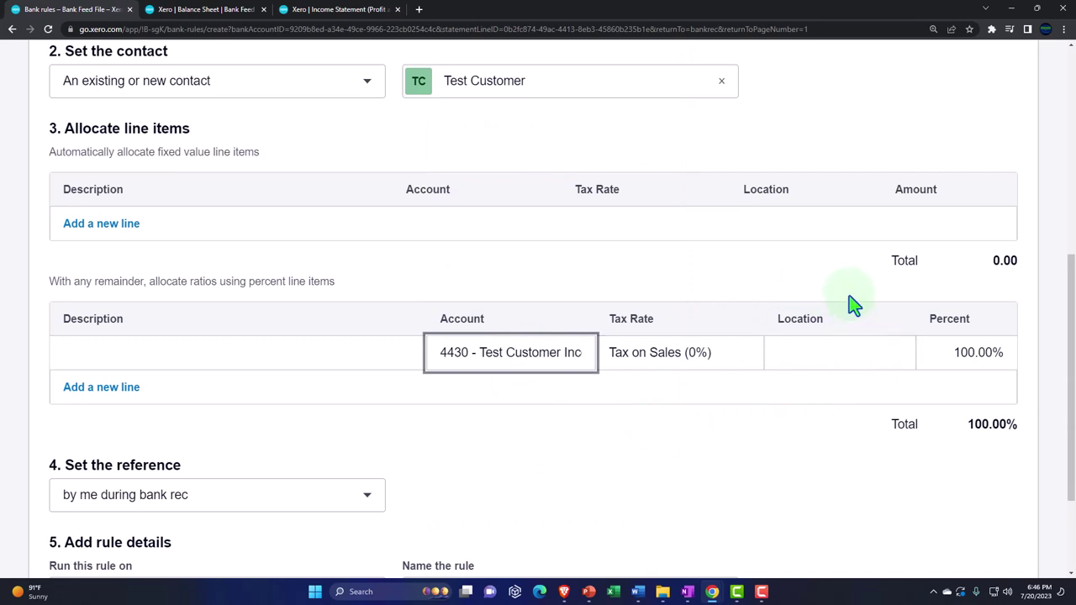
pyautogui.click(829, 353)
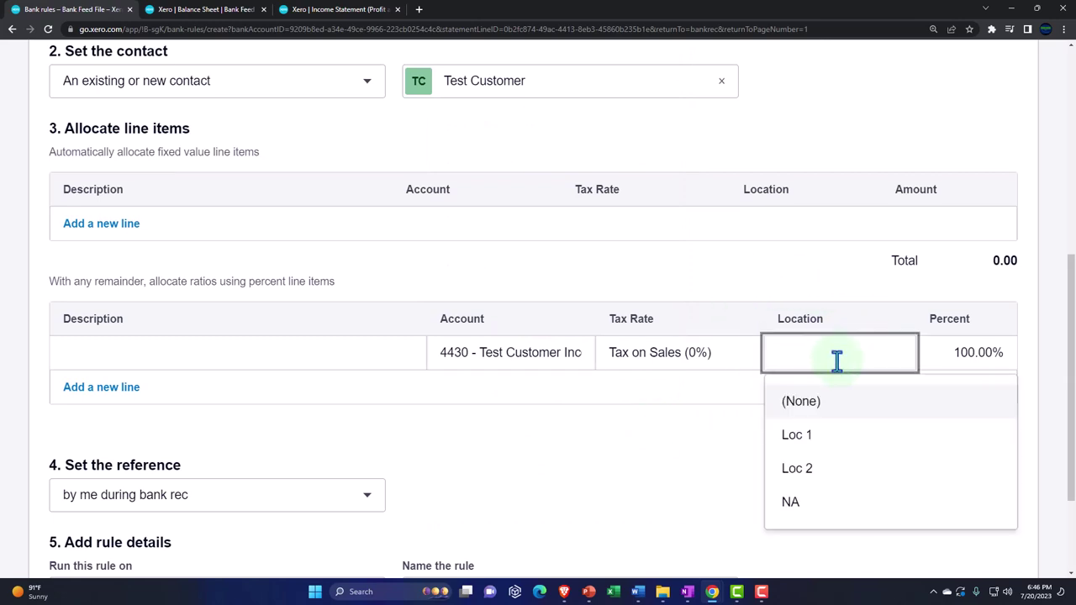
pyautogui.click(828, 450)
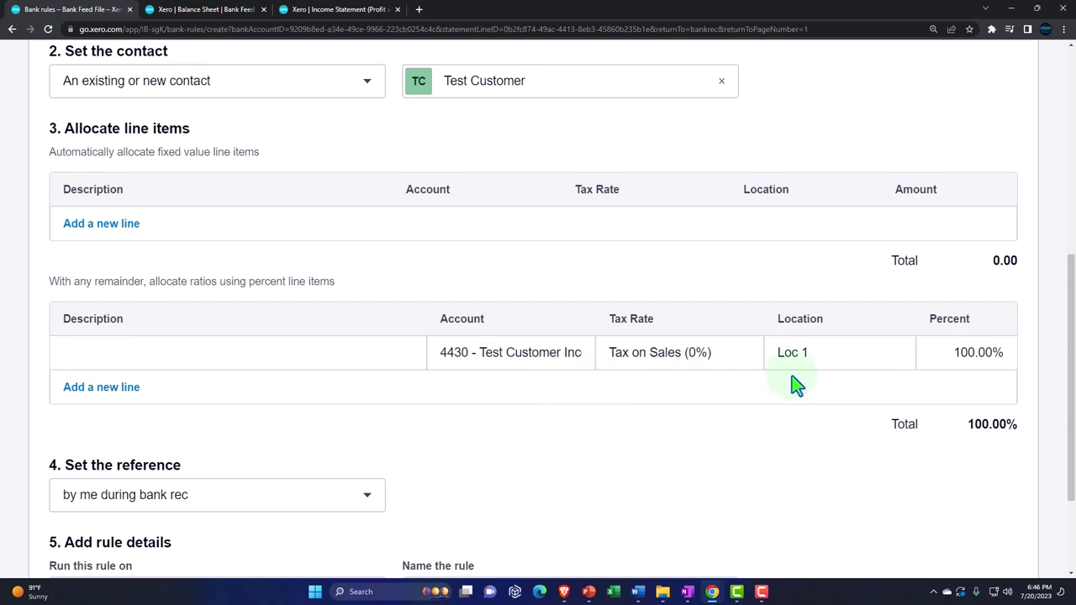
# Set the rule's reference to come from the Reference and make the rule run on all bank accounts.
pyautogui.scroll(-3, 796, 385)
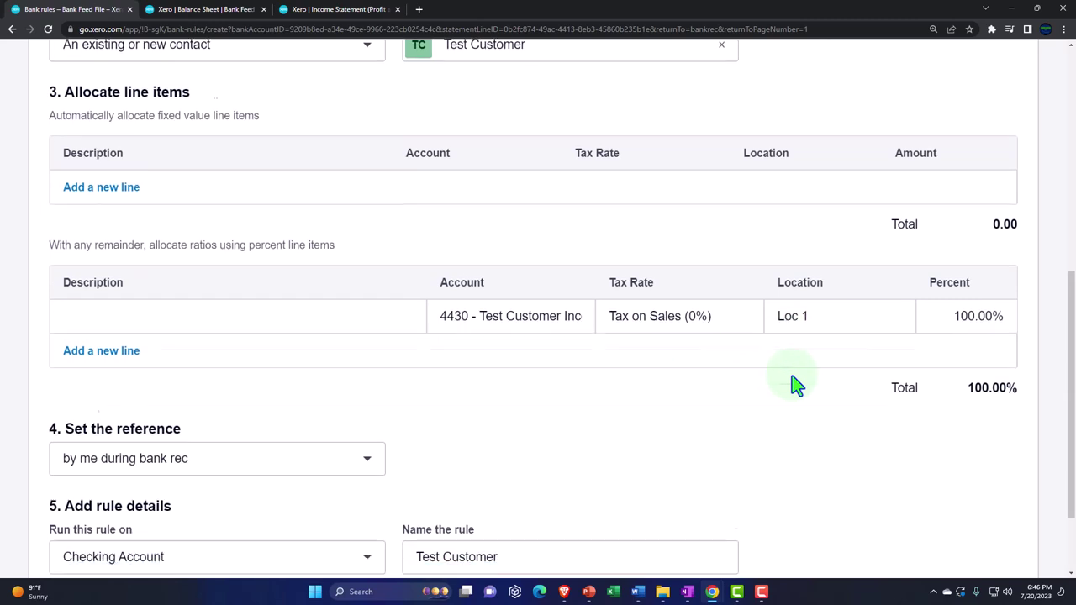
pyautogui.click(364, 360)
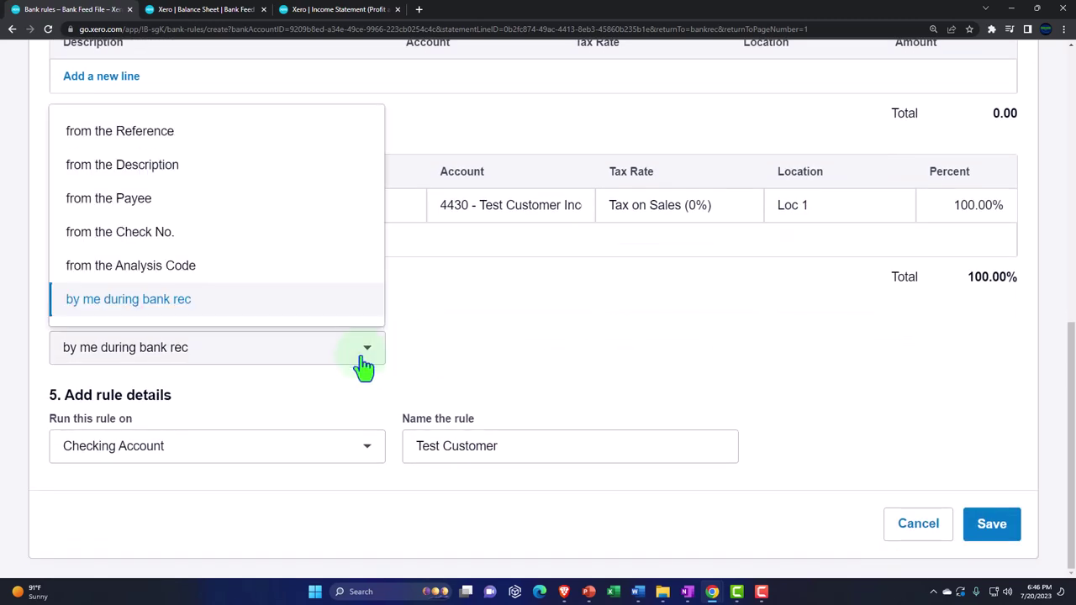
pyautogui.click(211, 133)
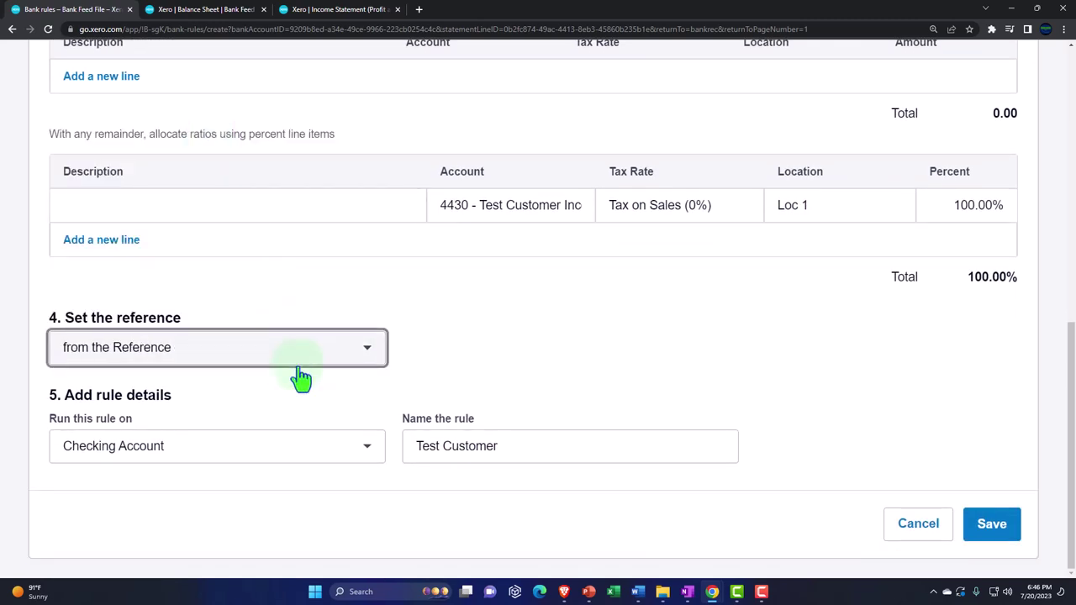
pyautogui.click(344, 452)
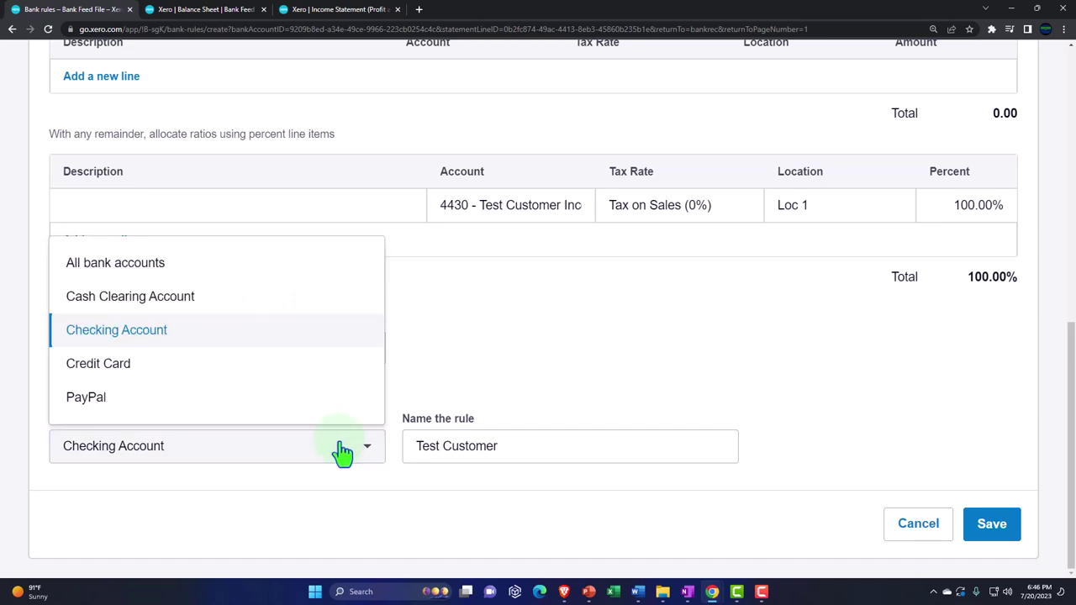
pyautogui.click(244, 268)
# Name the bank rule Test Customer 153 and save it.
pyautogui.click(536, 446)
pyautogui.moveTo(512, 445); pyautogui.dragTo(380, 440)
pyautogui.press('End')
pyautogui.write('153')
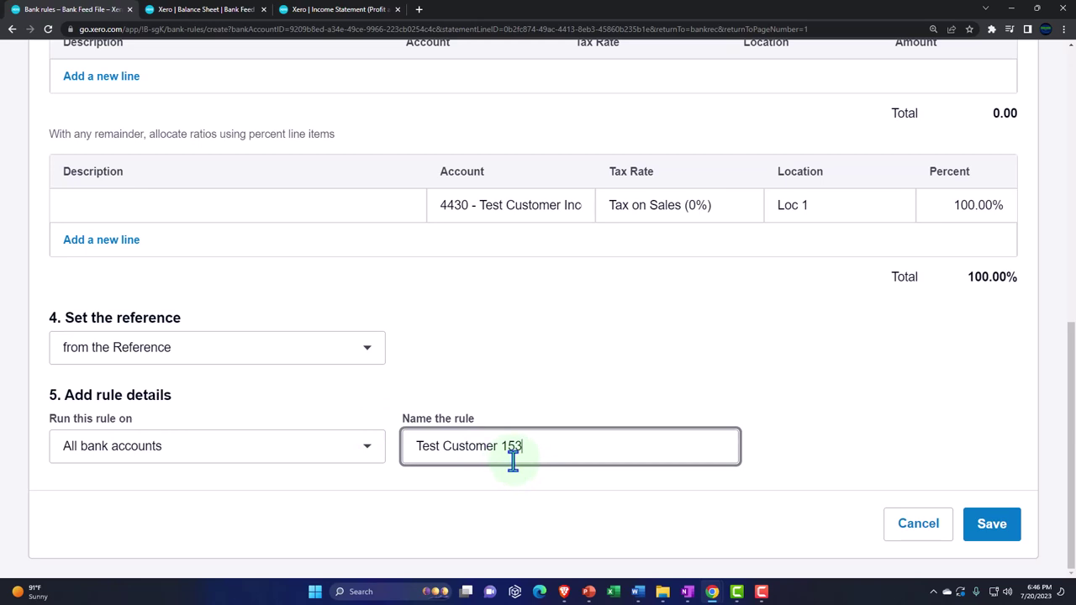
pyautogui.click(1011, 531)
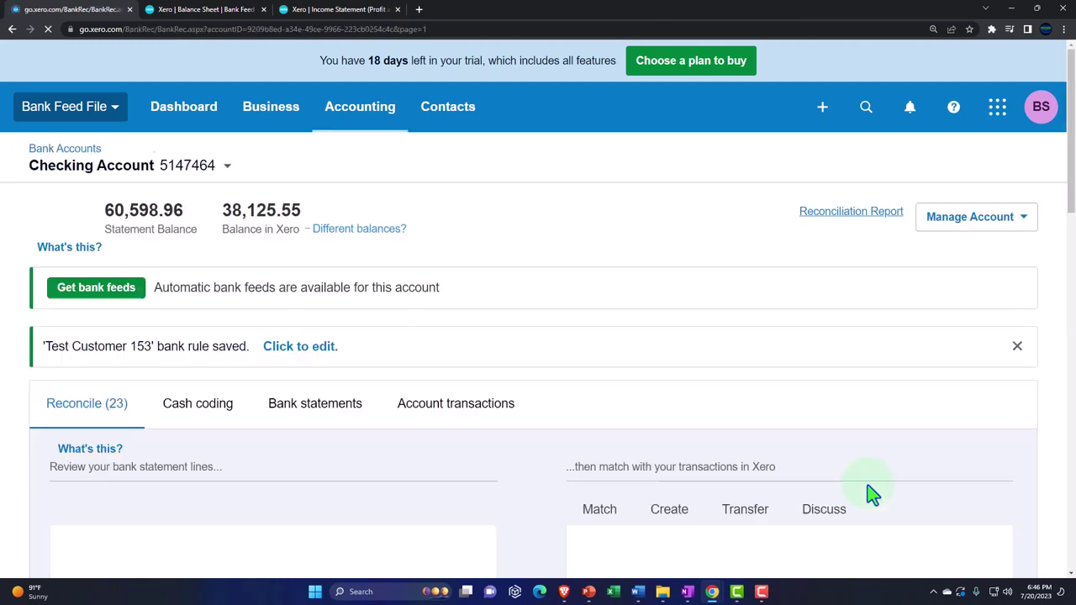
# Reconcile the Sep 1, 2022 Test Customer 153 deposit of 3,000.00 using the suggested bank rule.
pyautogui.scroll(-3, 601, 379)
pyautogui.scroll(-5, 600, 384)
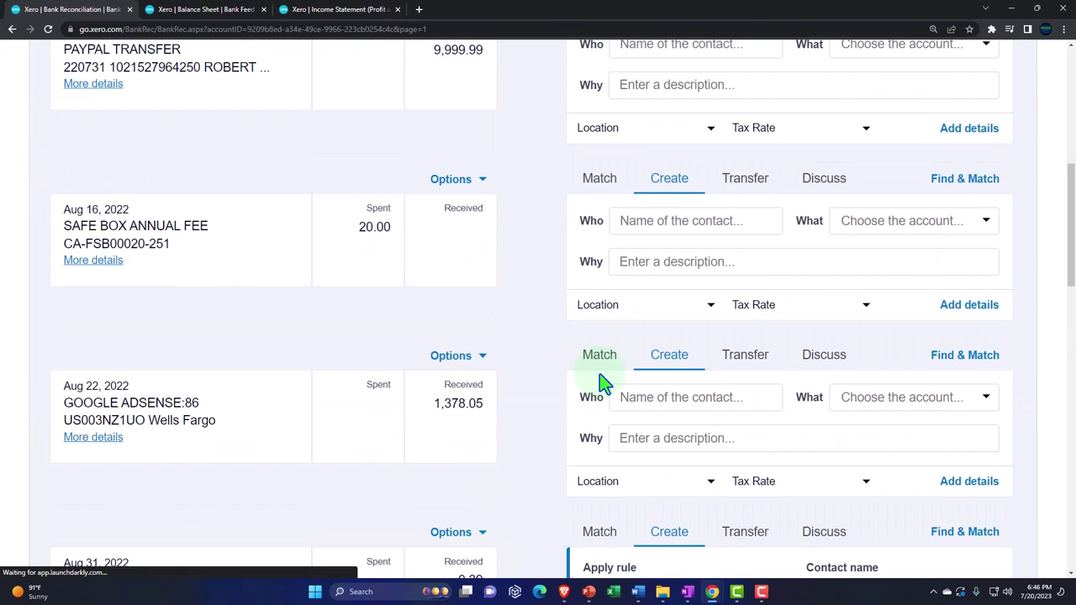
pyautogui.scroll(-3, 602, 383)
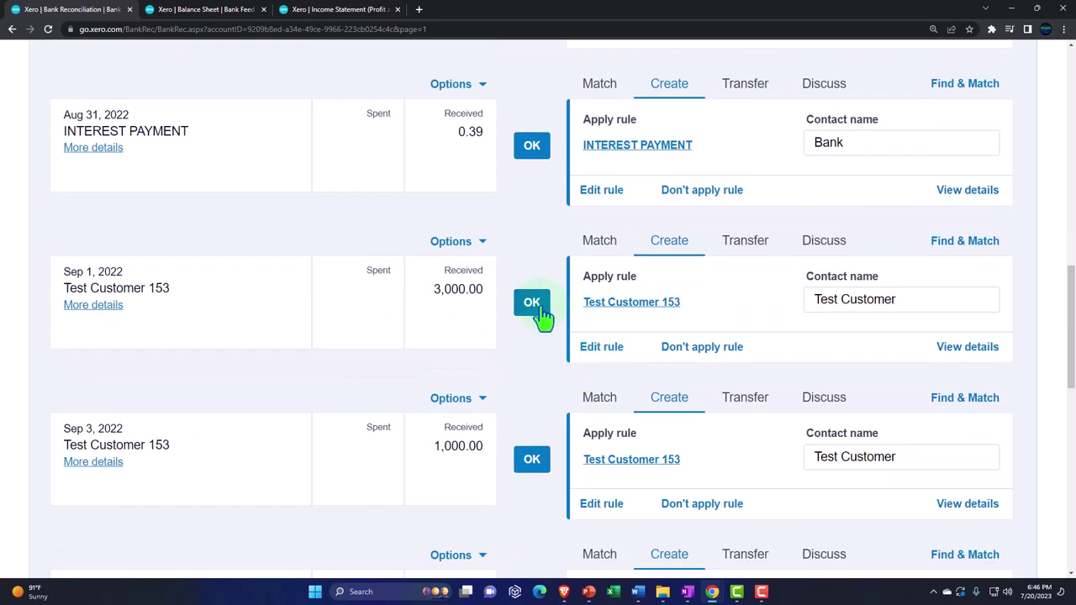
pyautogui.click(540, 311)
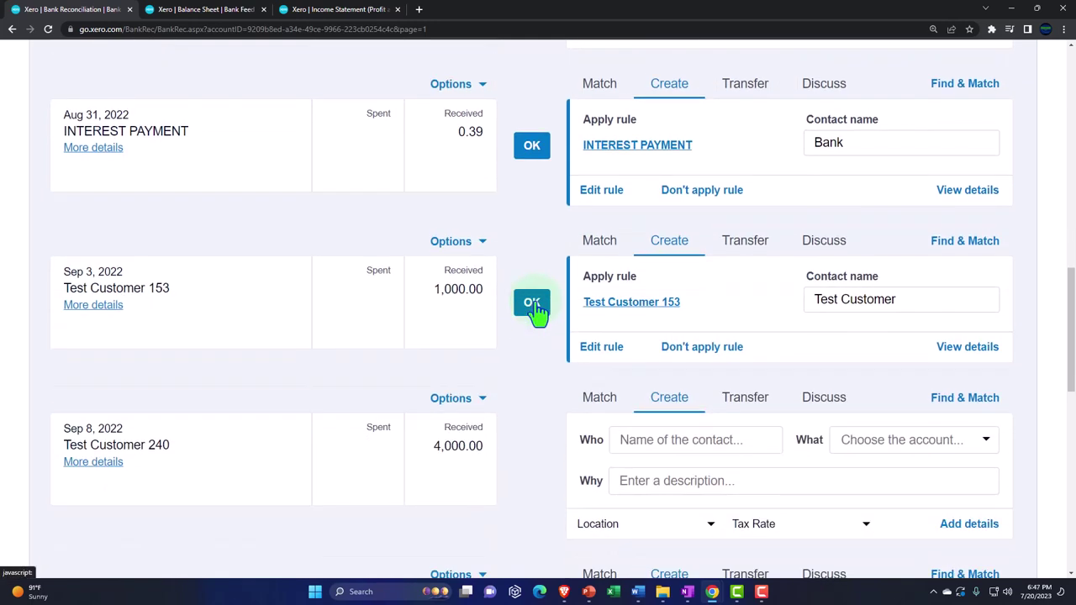
# Refresh the Dec 31, 2022 Balance Sheet and check the Checking Account line.
pyautogui.click(195, 10)
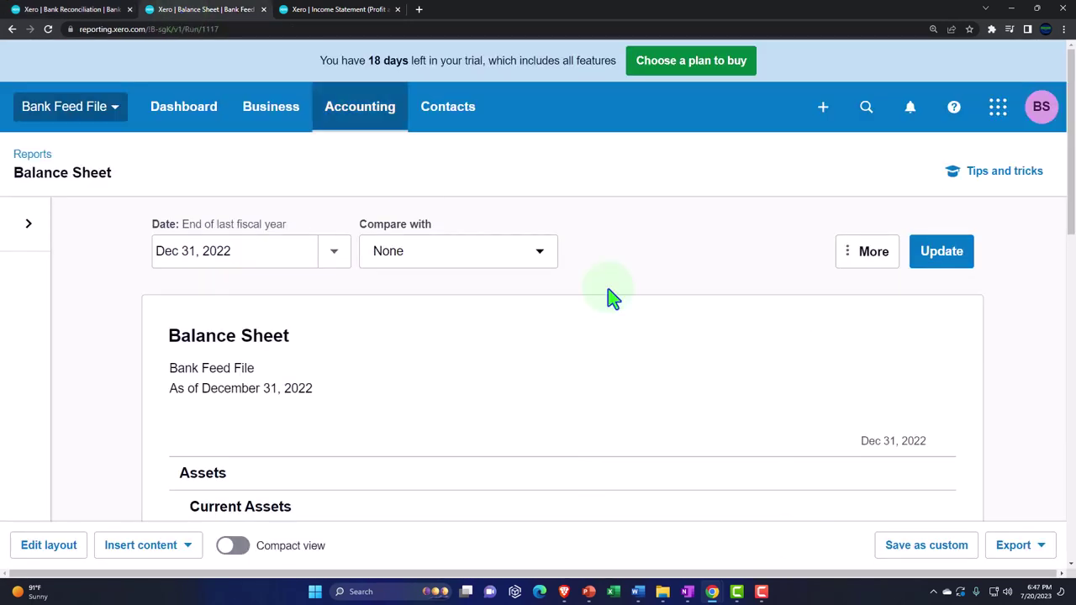
pyautogui.click(939, 265)
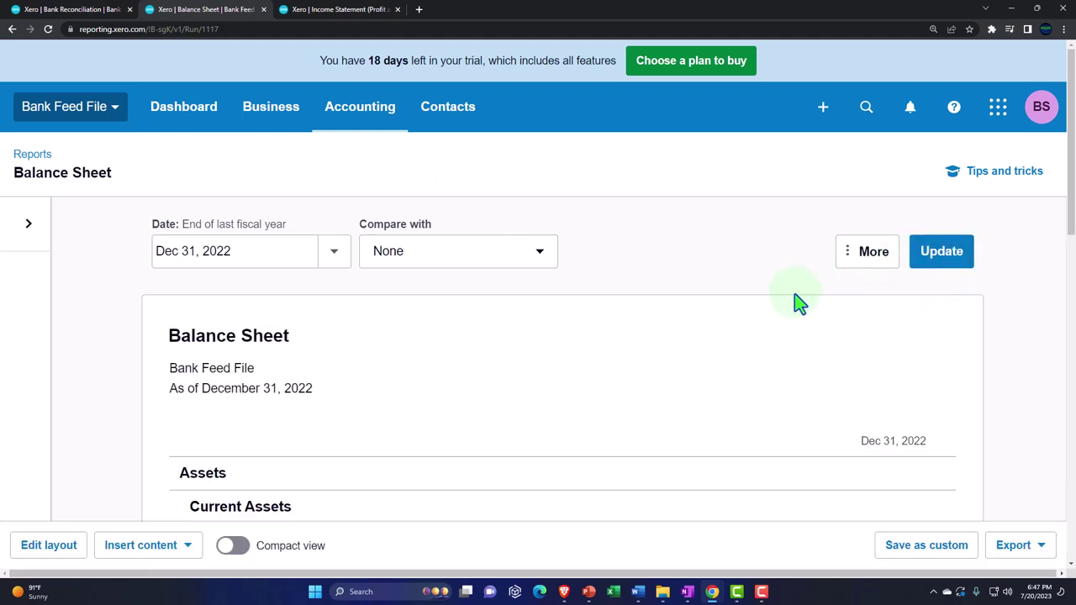
pyautogui.scroll(-3, 799, 302)
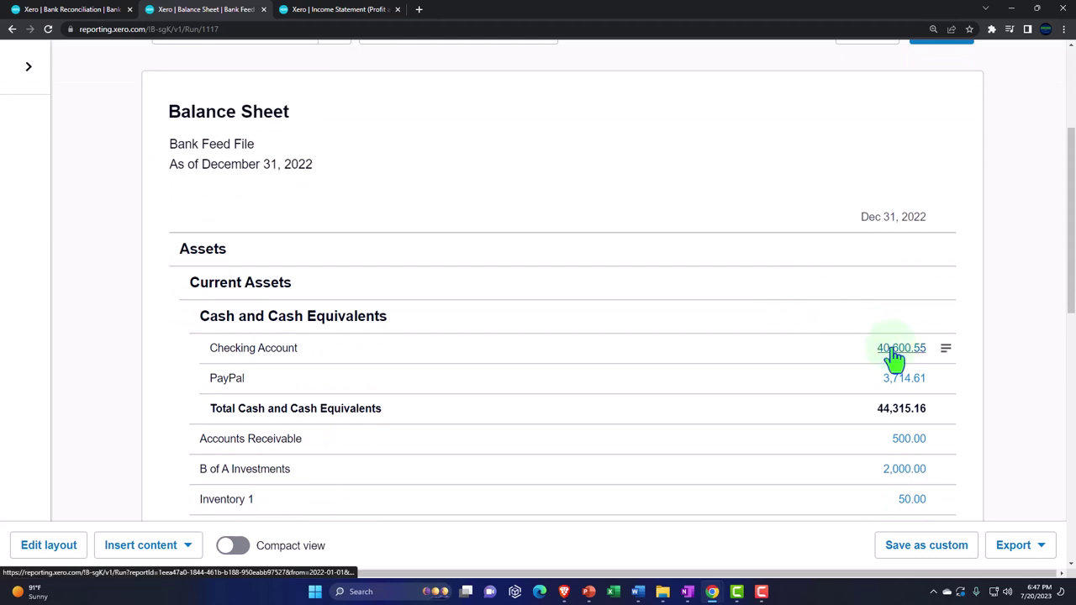
# Refresh the 2022 Income Statement and check the Test Customer Income Location 1 line.
pyautogui.click(344, 10)
pyautogui.scroll(3, 745, 272)
pyautogui.click(940, 150)
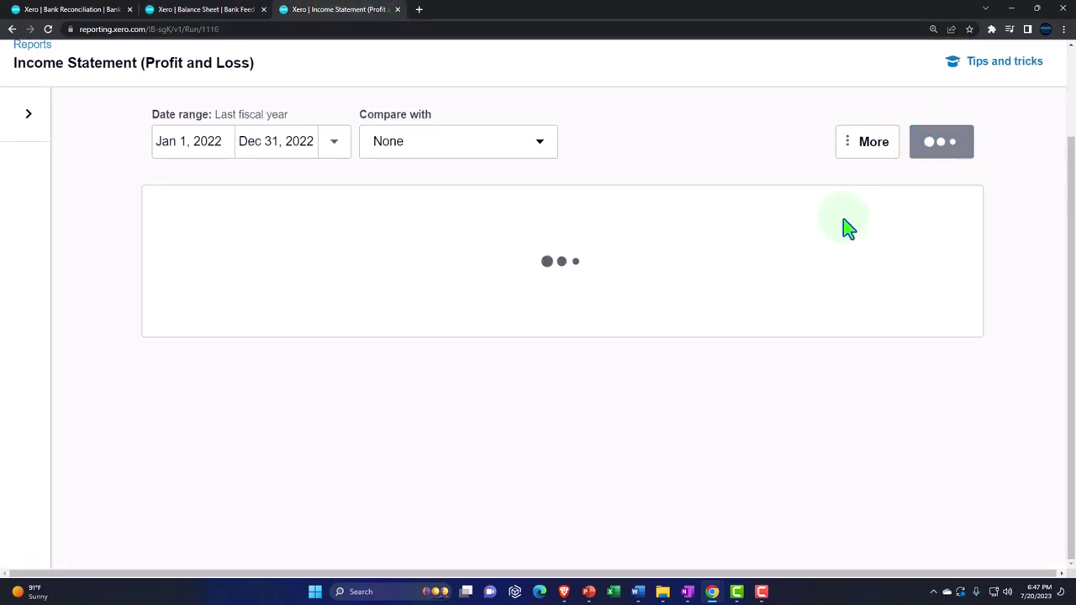
pyautogui.scroll(-2, 734, 385)
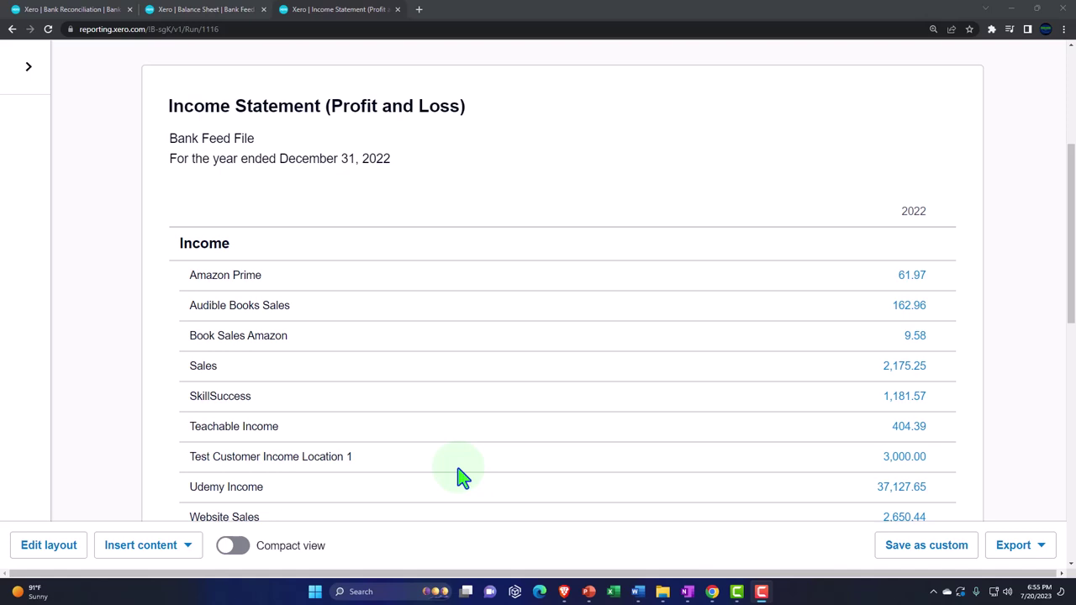
pyautogui.scroll(4, 462, 477)
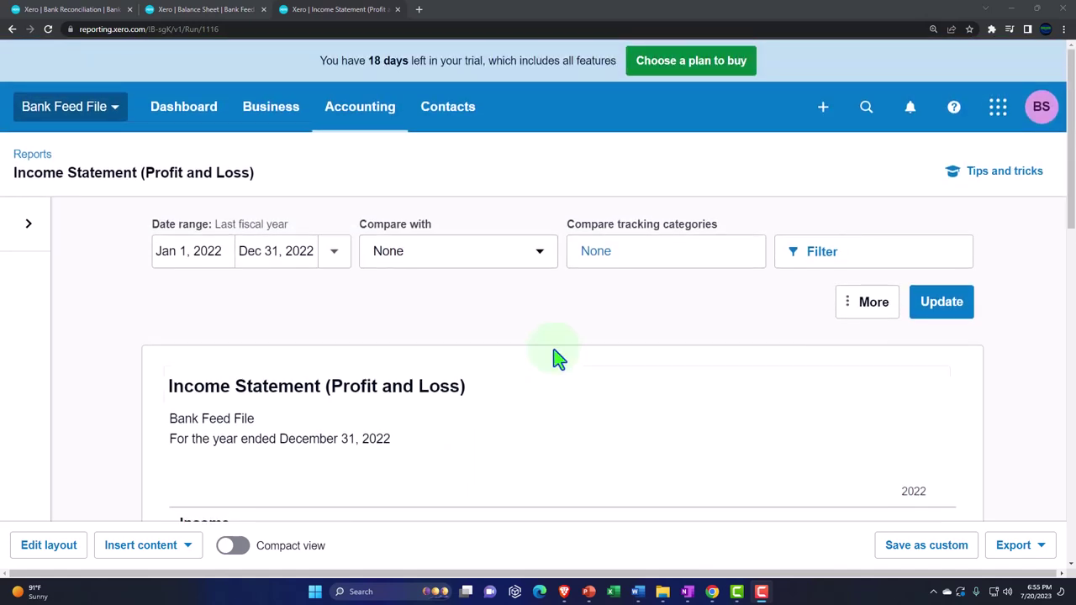
pyautogui.click(947, 320)
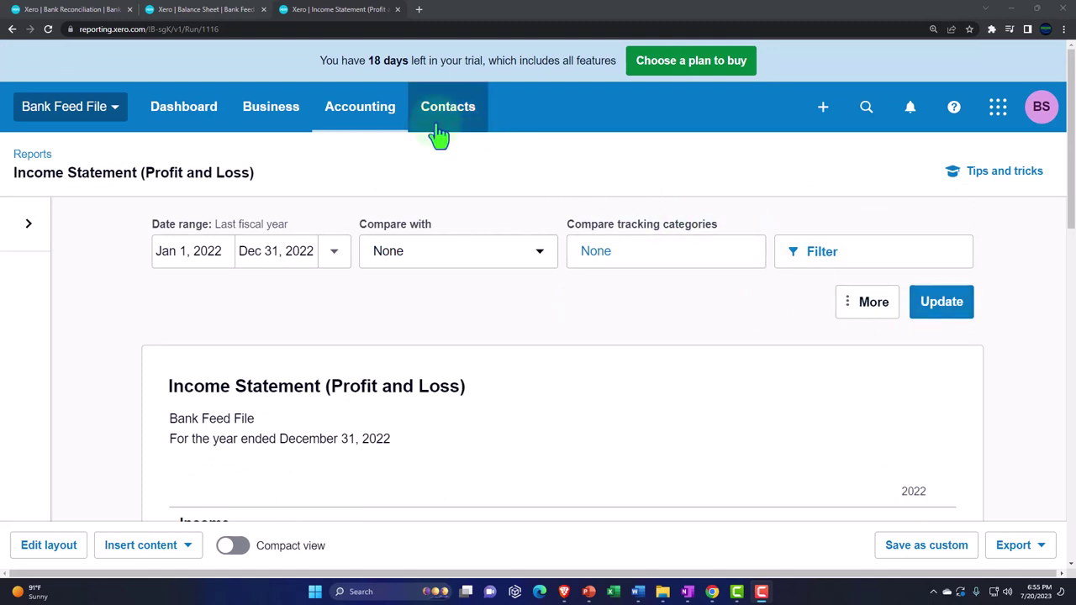
# Open a new Income Statement (Profit and Loss) report and set its start date to Jan 1, 2022.
pyautogui.click(385, 124)
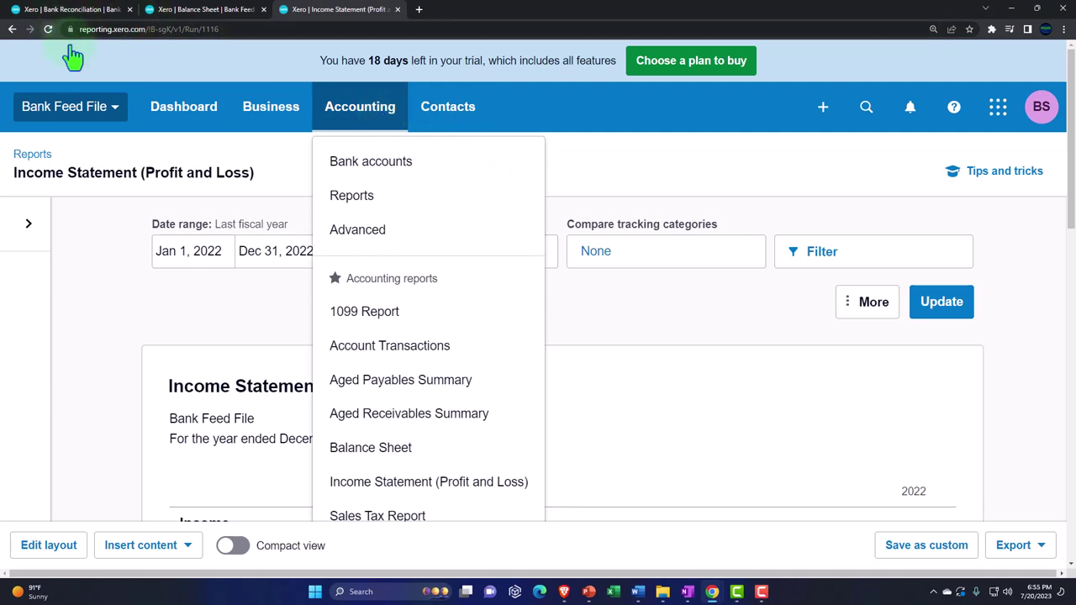
pyautogui.click(413, 484)
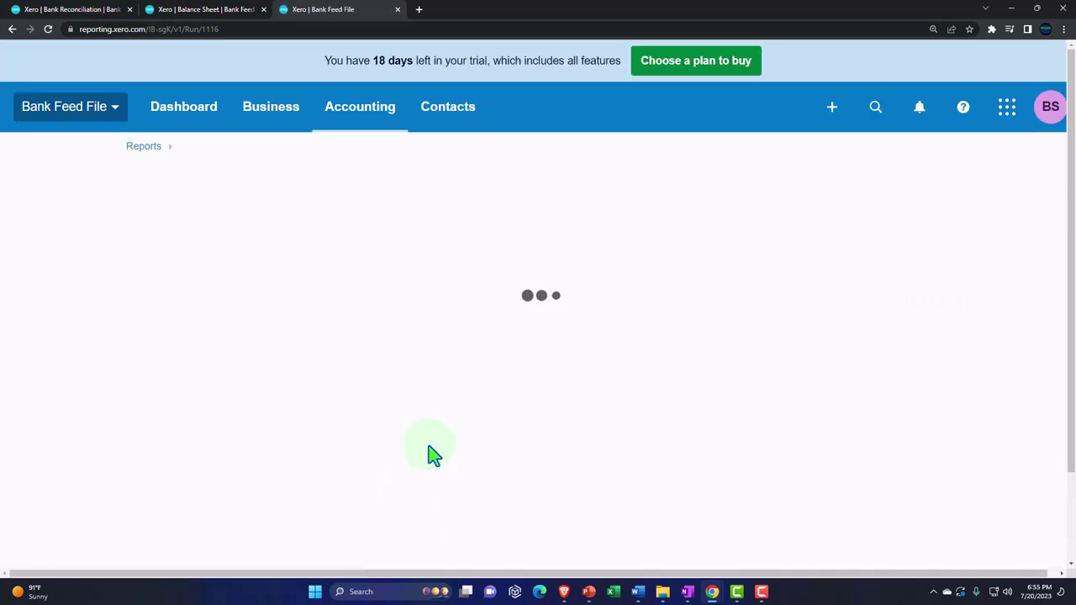
pyautogui.click(217, 255)
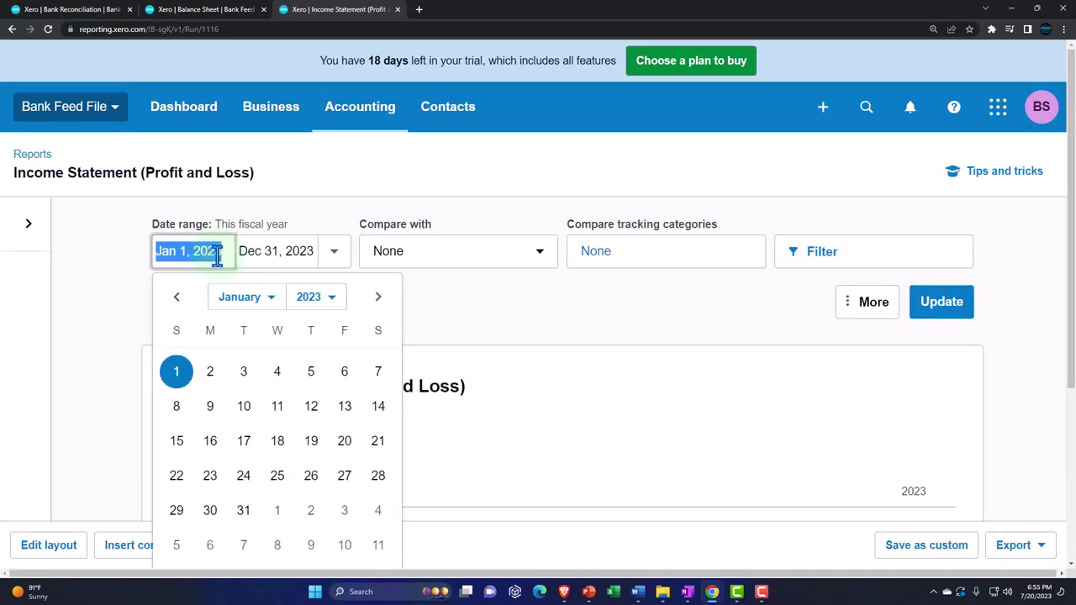
pyautogui.click(310, 308)
pyautogui.click(309, 137)
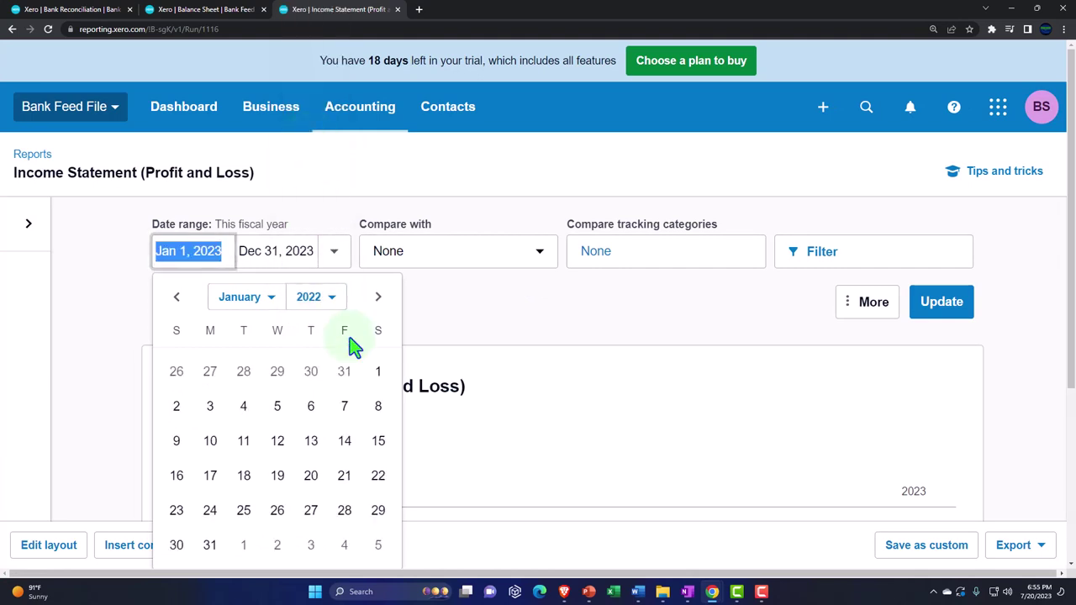
pyautogui.click(378, 374)
# Set the Income Statement's end date to Dec 31, 2022 and update the report.
pyautogui.click(286, 251)
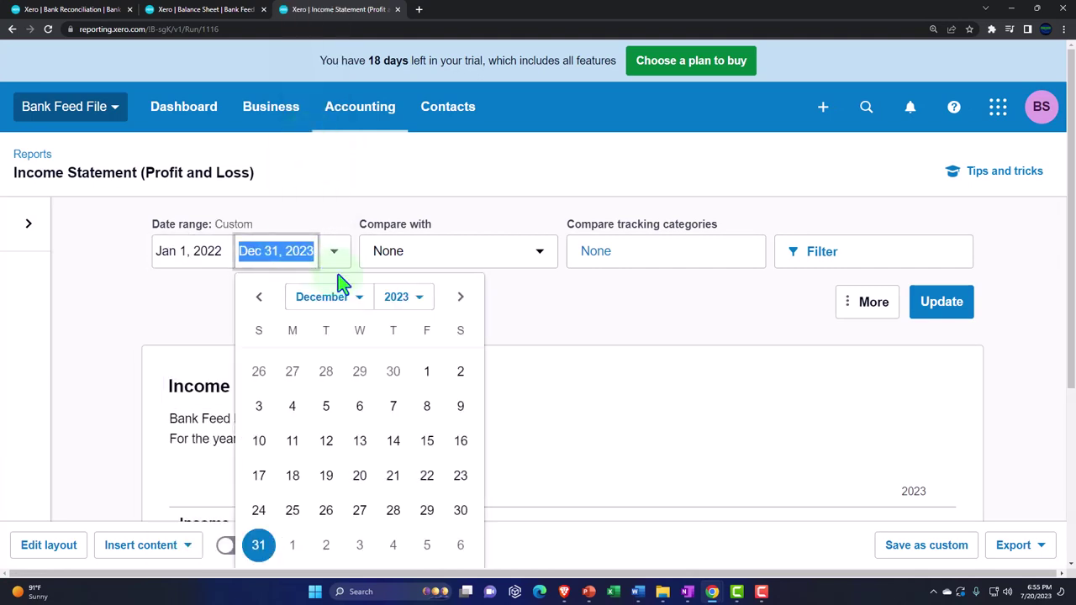
pyautogui.click(391, 303)
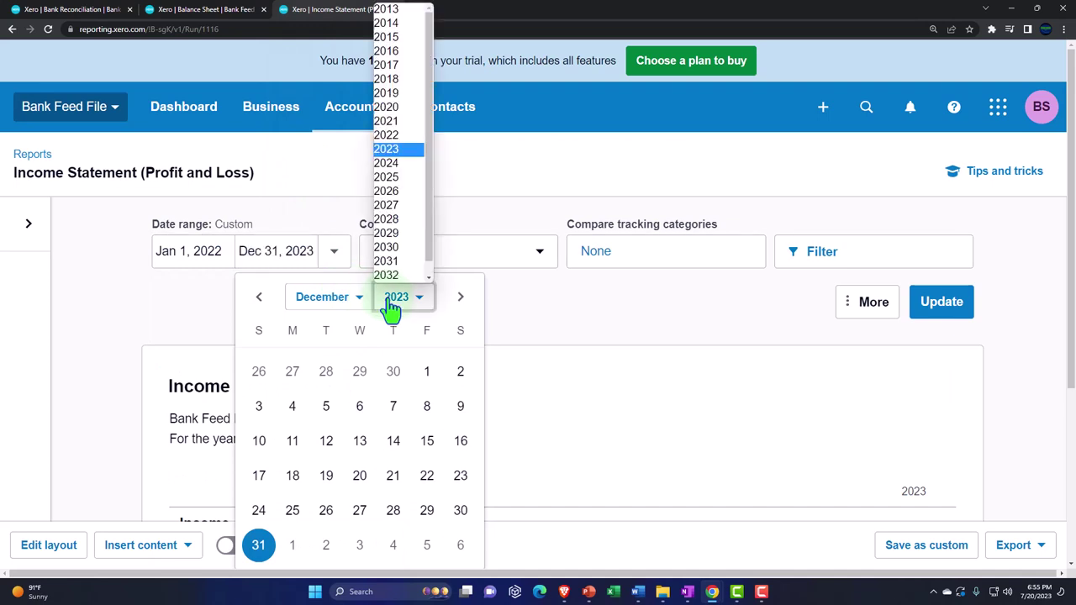
pyautogui.click(399, 138)
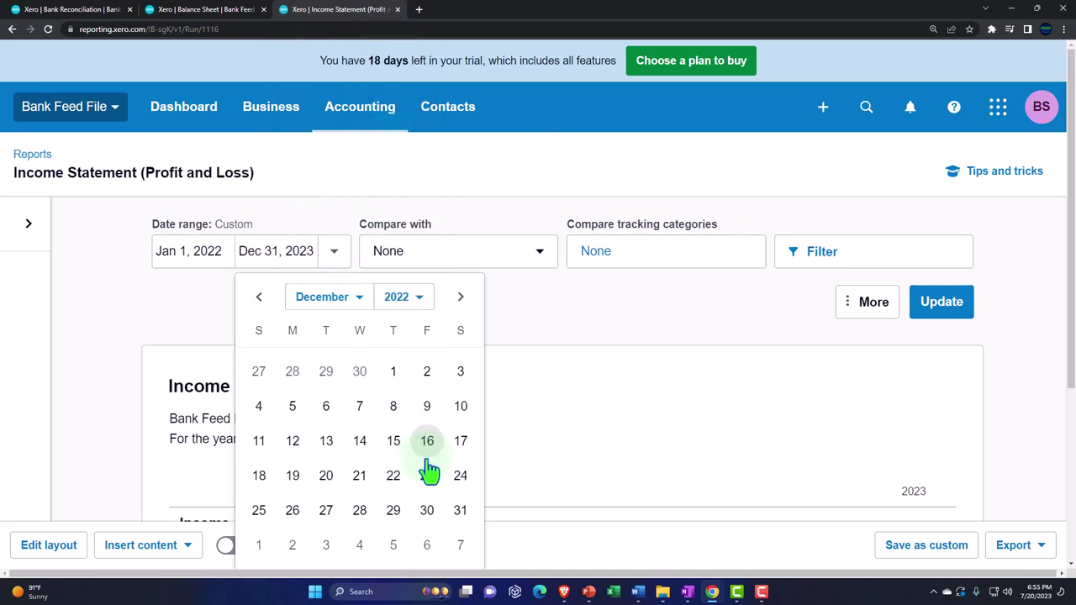
pyautogui.click(461, 510)
pyautogui.click(948, 311)
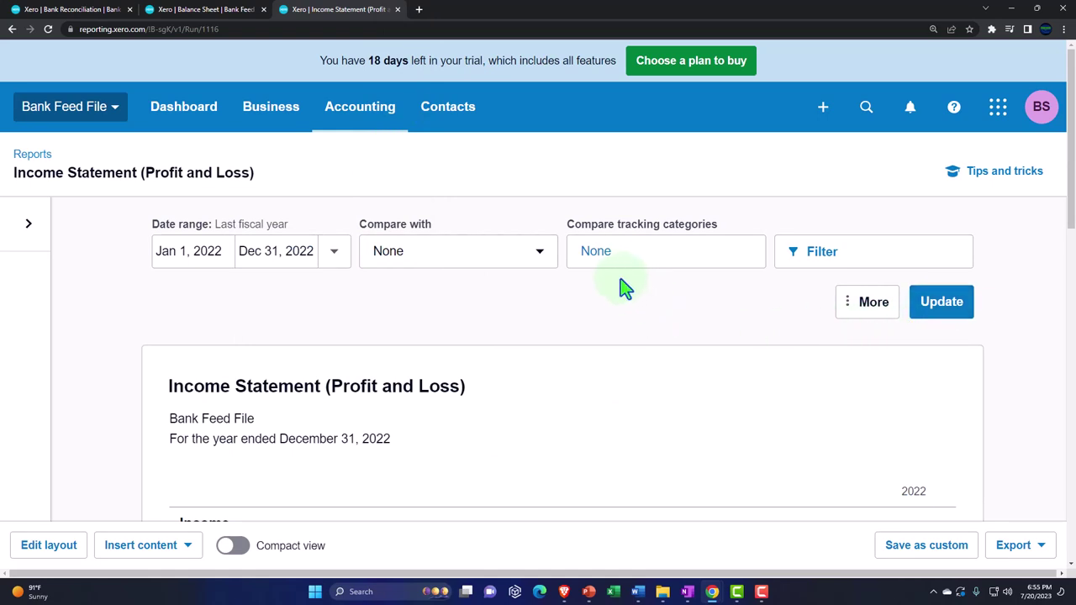
# Compare the Income Statement by the Location tracking options Loc 1, Loc 2, NA and Unassigned, and update the report.
pyautogui.click(733, 264)
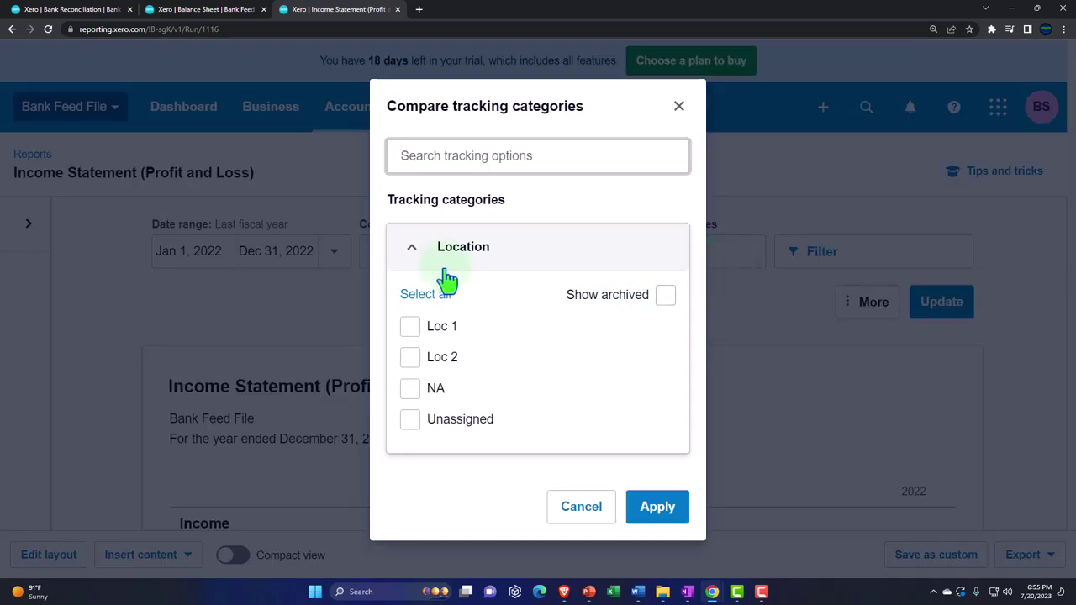
pyautogui.click(410, 333)
pyautogui.click(410, 360)
pyautogui.click(413, 403)
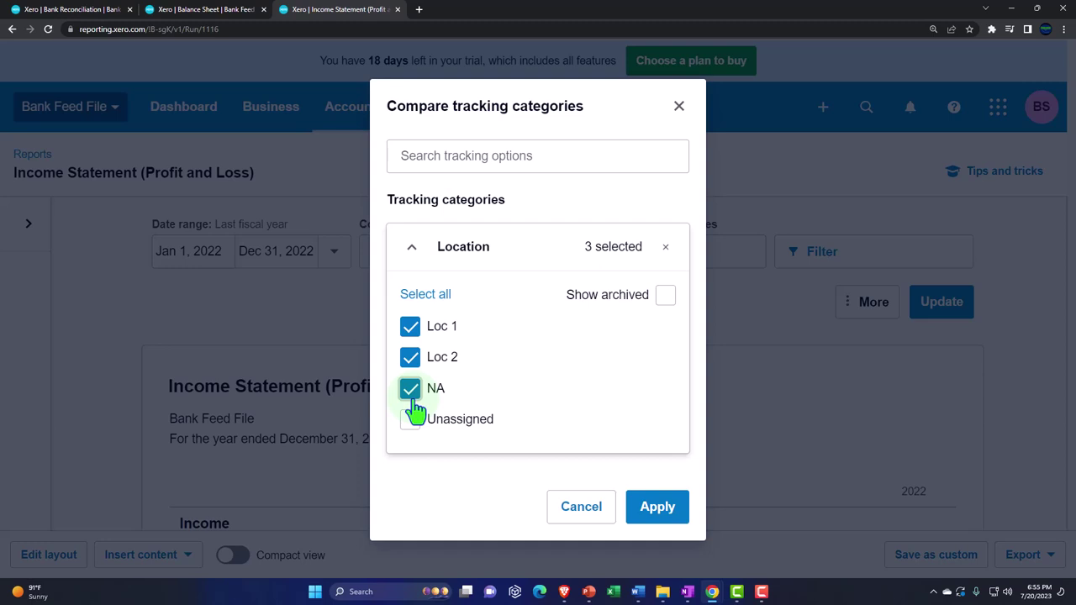
pyautogui.click(418, 427)
pyautogui.click(683, 519)
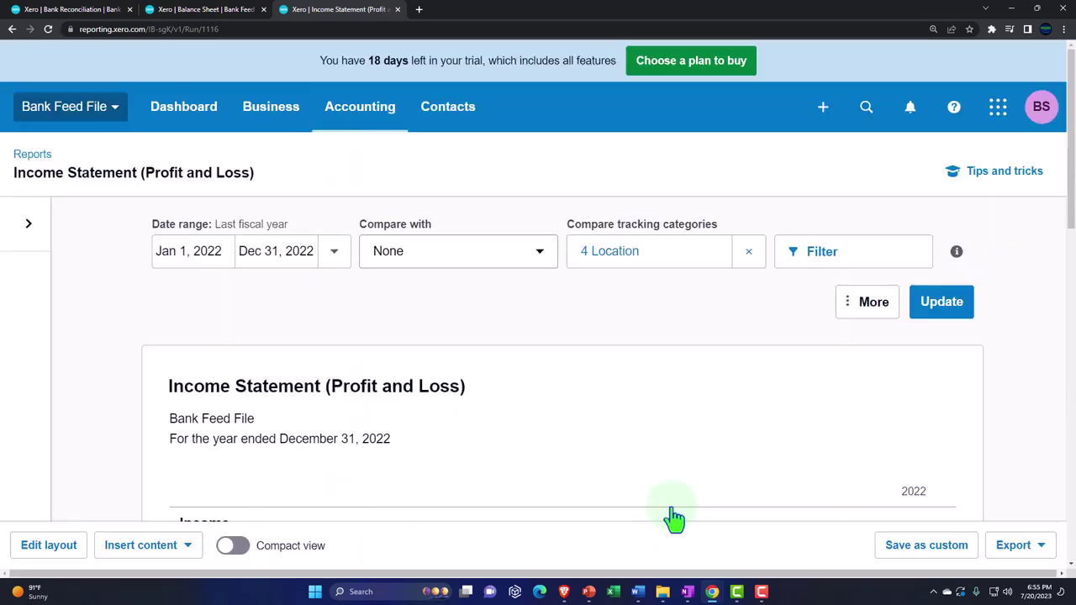
pyautogui.click(939, 308)
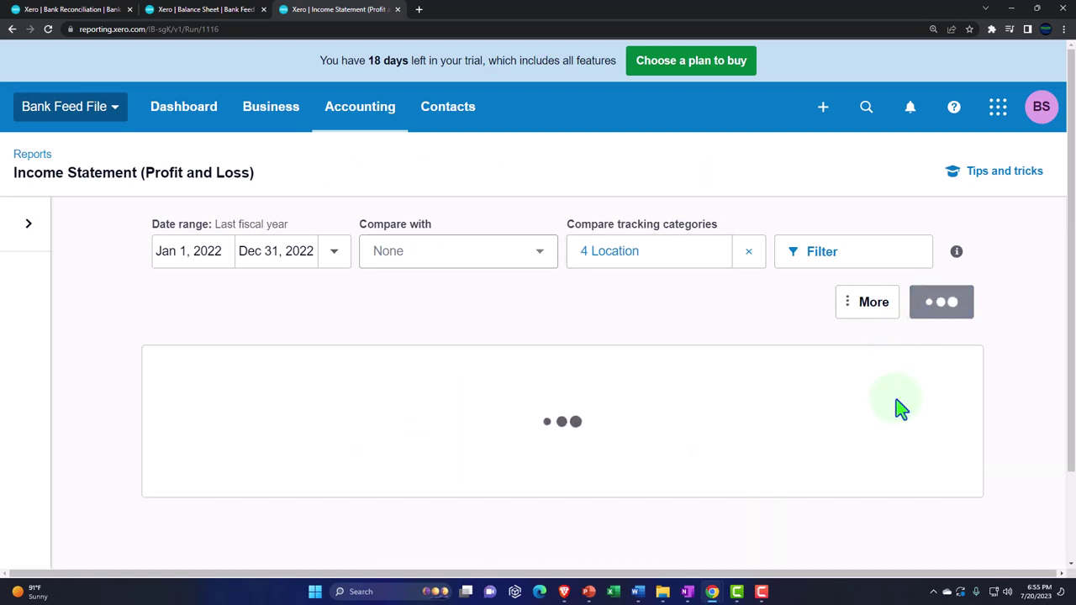
# Review the 2022 Income Statement's income by location and look over its layout editor, leaving without updating the layout.
pyautogui.scroll(-2, 900, 397)
pyautogui.scroll(-2, 904, 396)
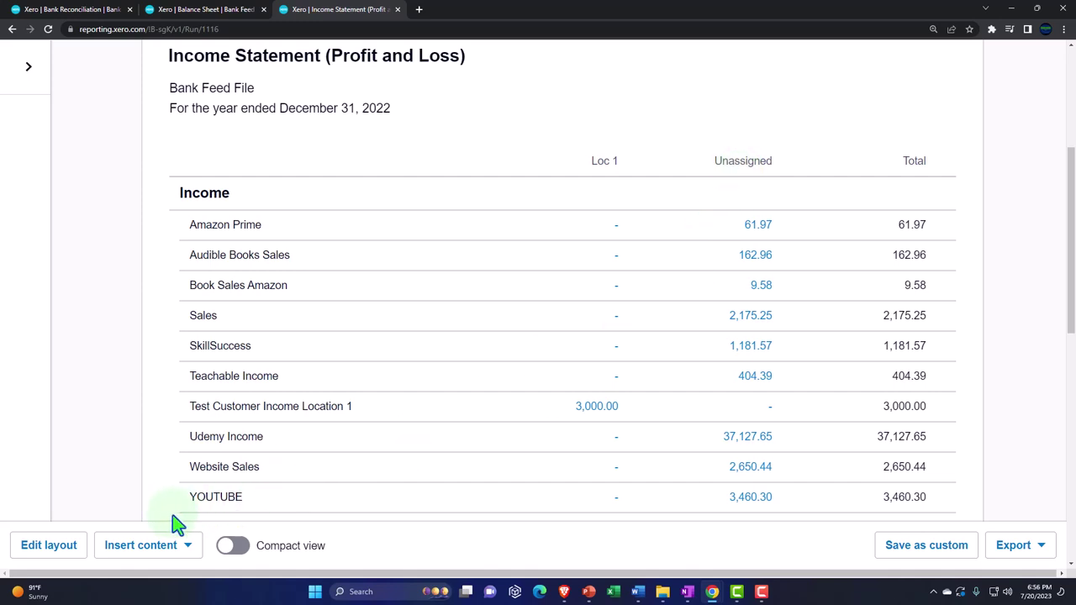
pyautogui.click(59, 555)
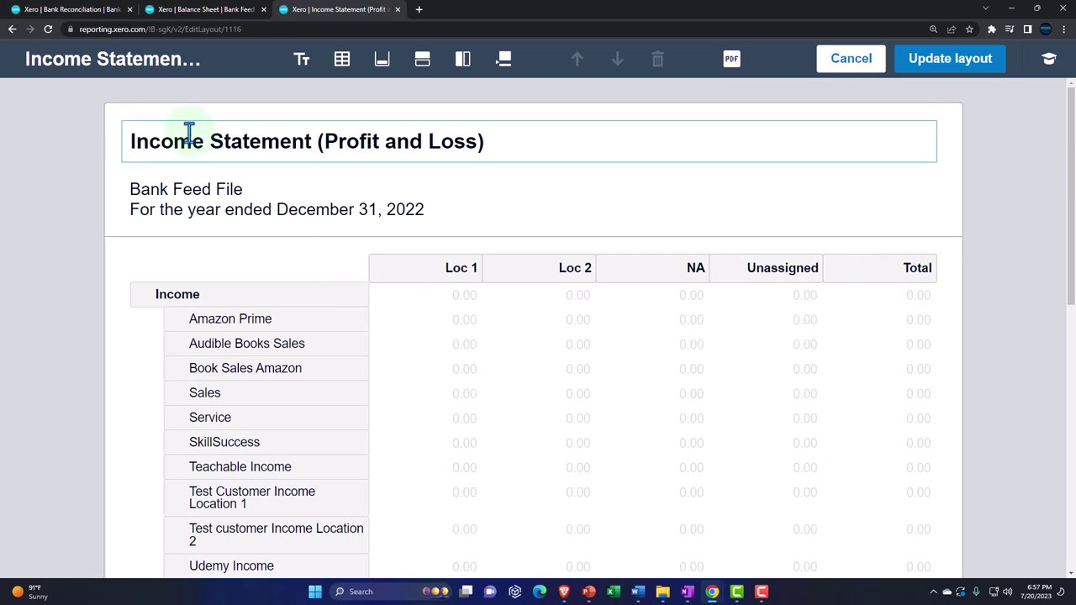
pyautogui.click(843, 65)
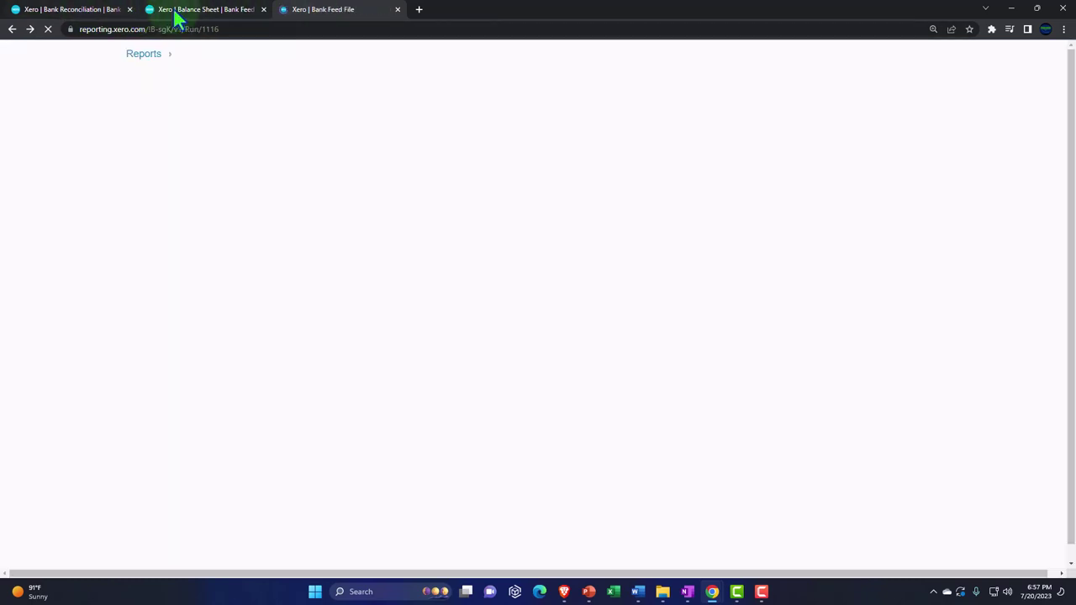
# Reopen the Balance Sheet report and update it as of Dec 31, 2022.
pyautogui.click(177, 15)
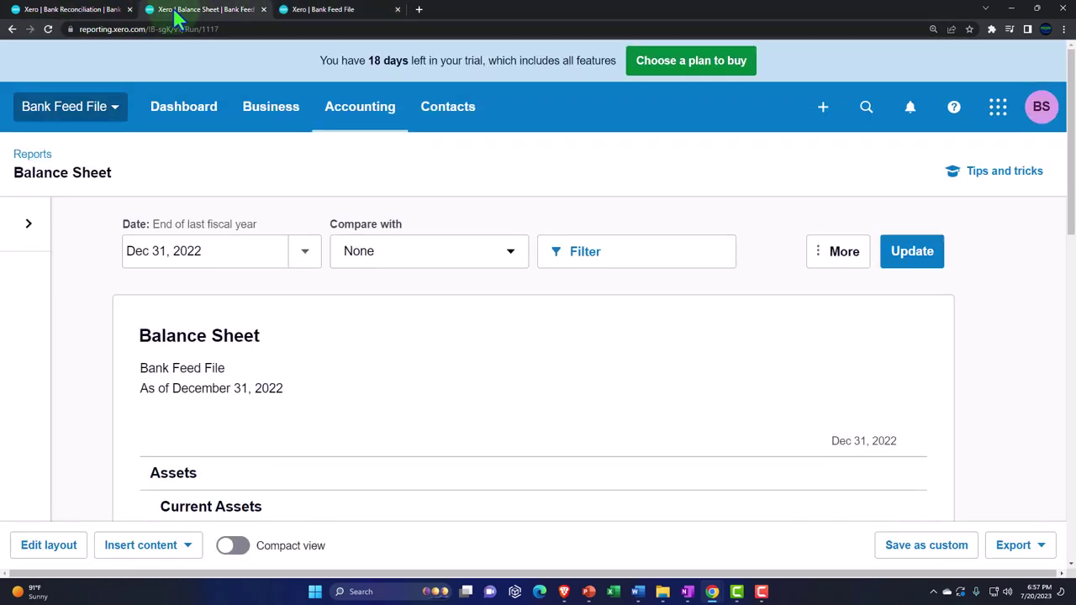
pyautogui.click(370, 118)
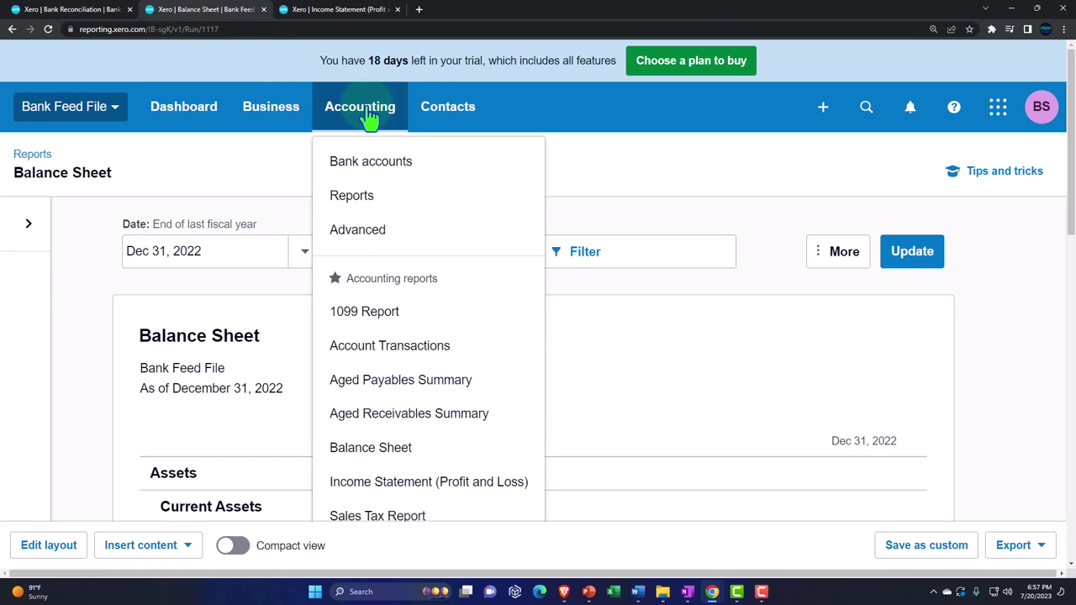
pyautogui.click(404, 452)
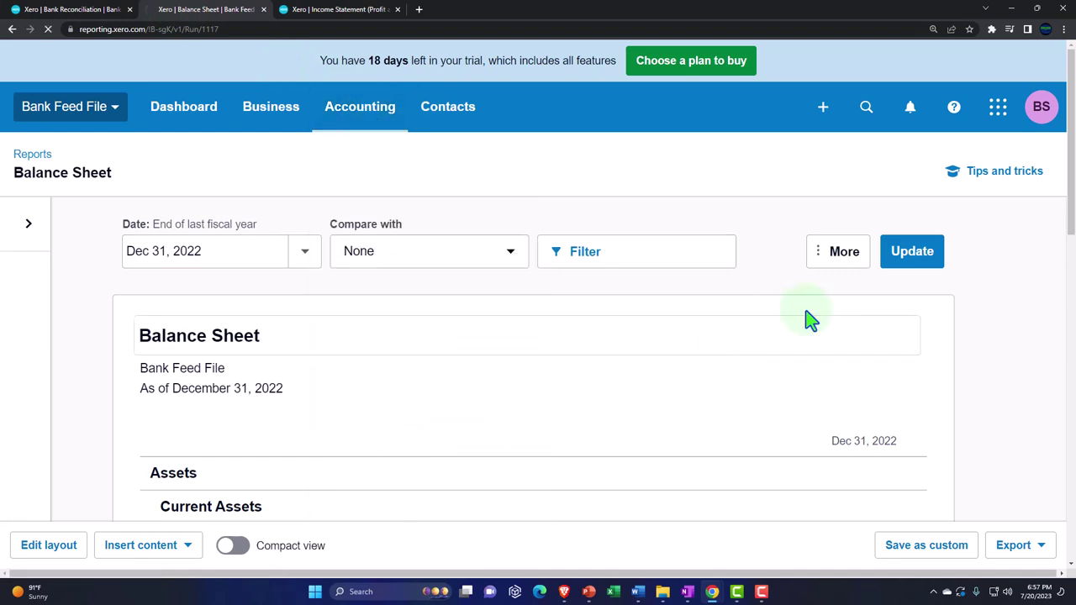
pyautogui.click(904, 256)
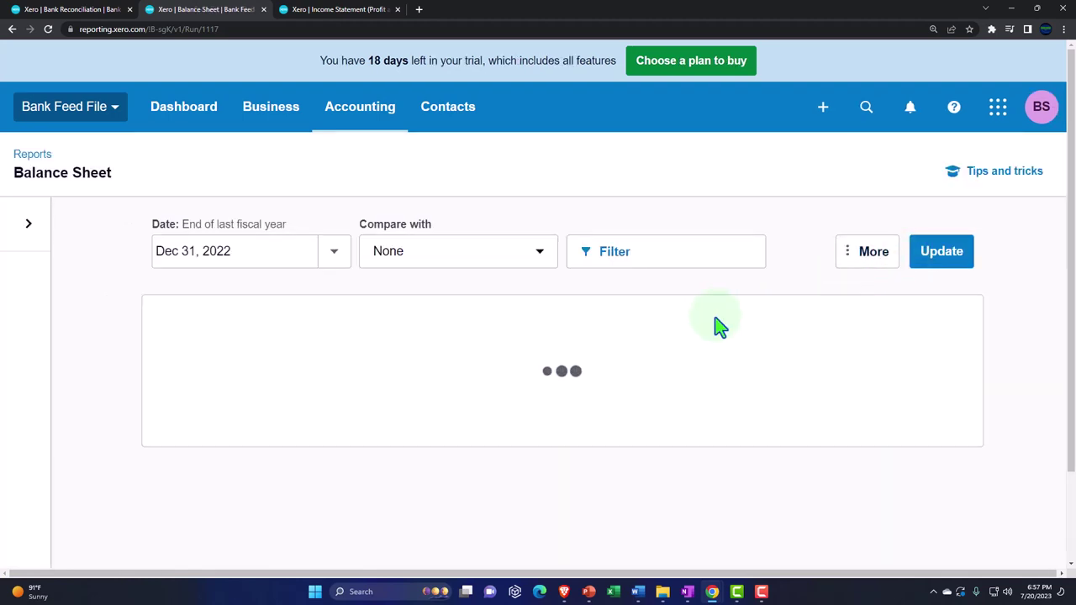
# Filter the Balance Sheet by the Location options Loc 1, Loc 2, NA and Unassigned, update it and review its accounts.
pyautogui.scroll(-2, 668, 276)
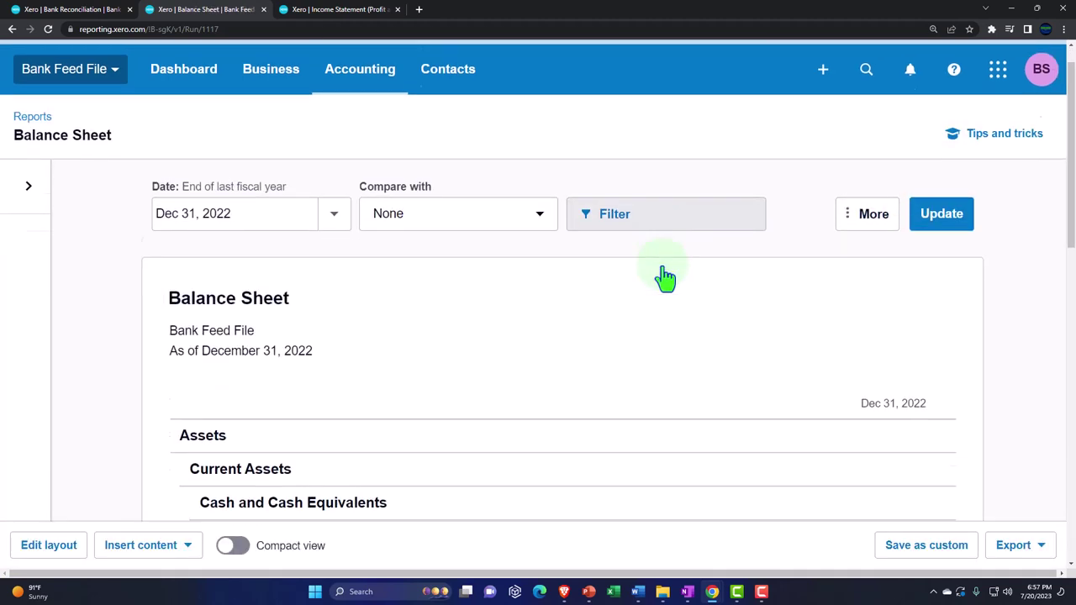
pyautogui.click(643, 152)
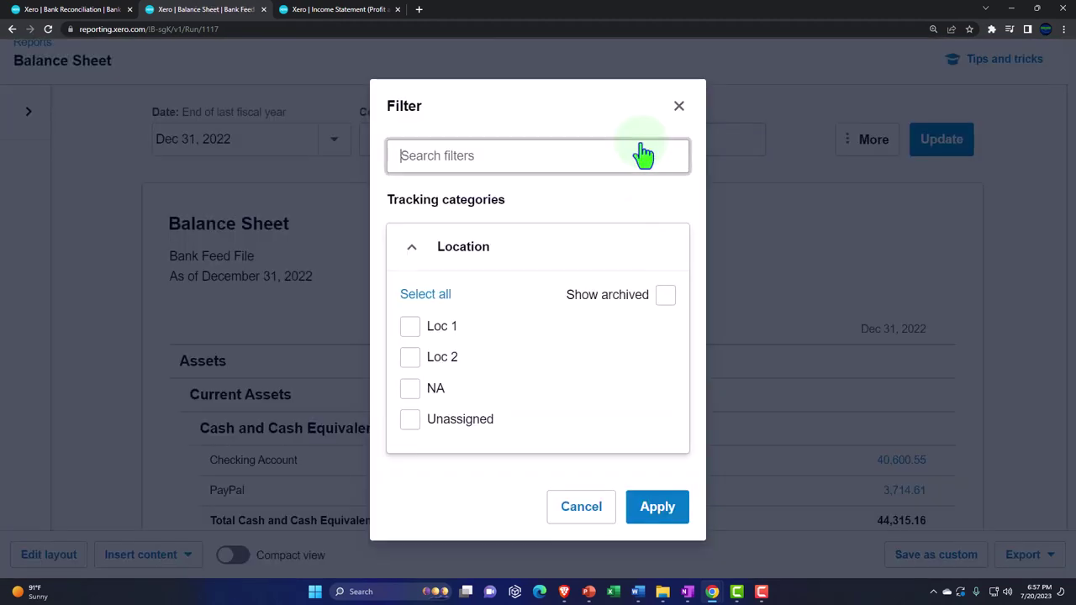
pyautogui.click(411, 328)
pyautogui.click(410, 357)
pyautogui.click(410, 387)
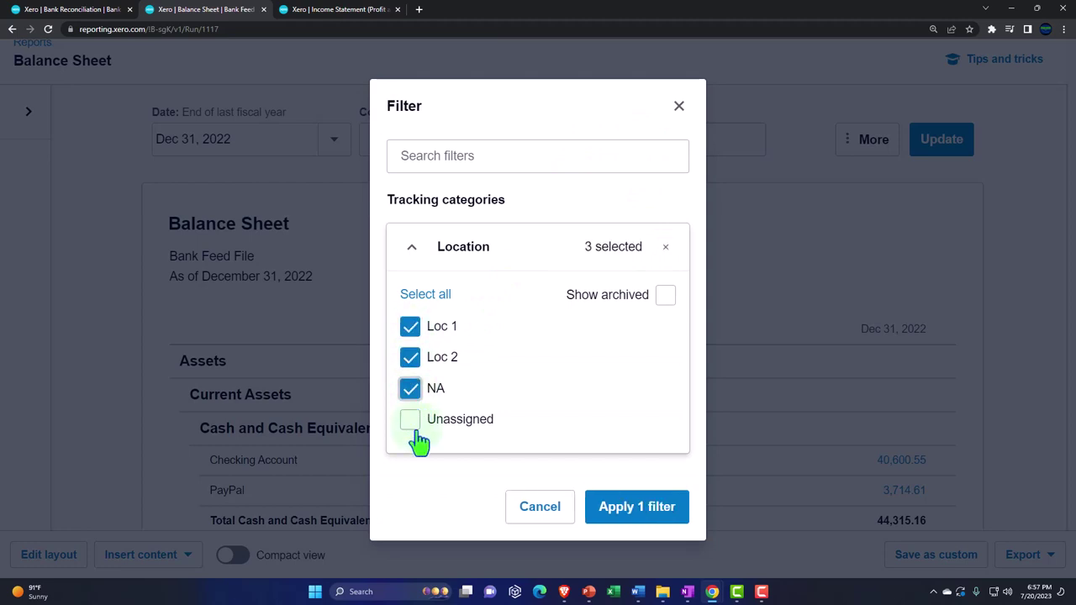
pyautogui.click(410, 419)
pyautogui.click(658, 507)
pyautogui.click(929, 155)
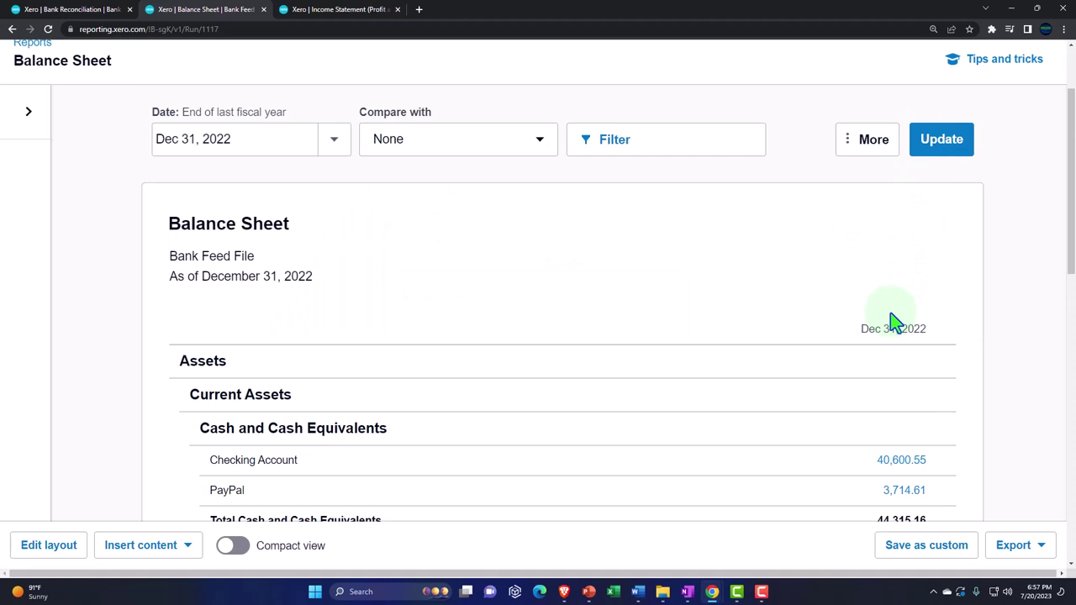
pyautogui.scroll(-4, 895, 322)
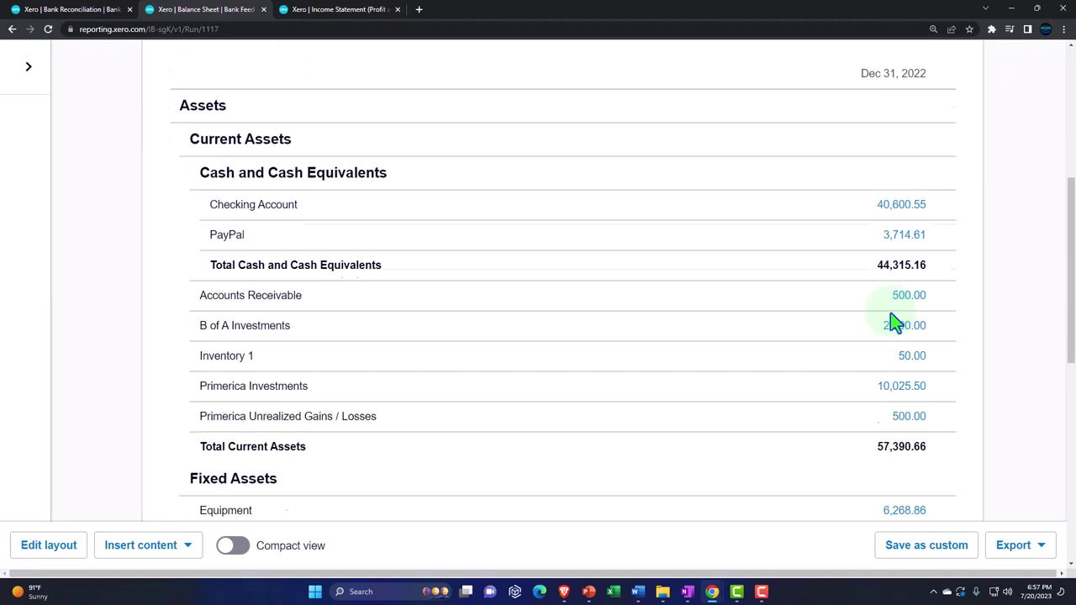
pyautogui.scroll(-4, 896, 322)
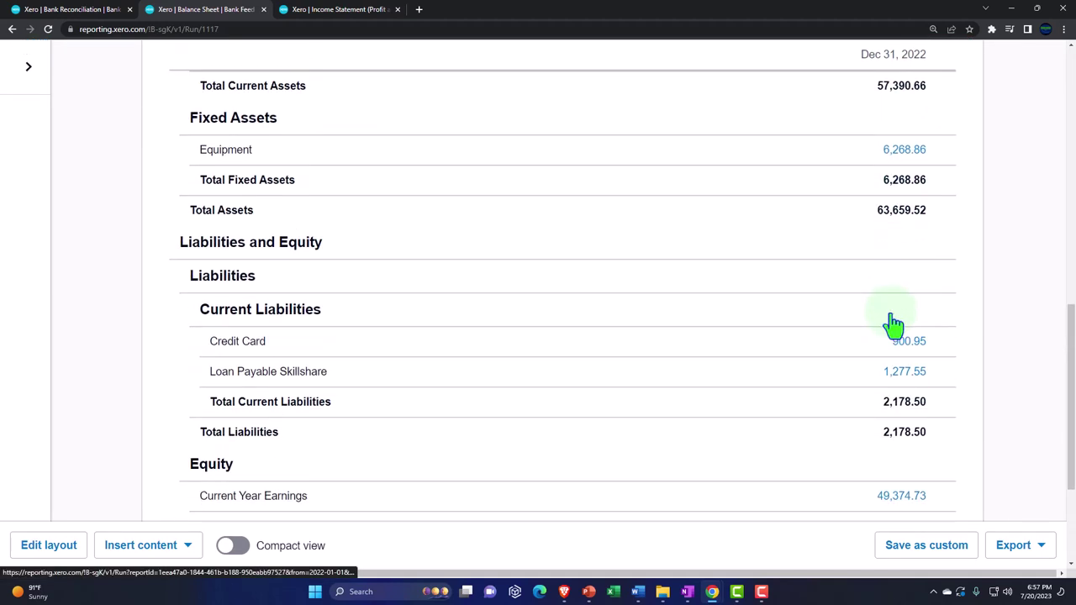
pyautogui.scroll(-1, 895, 322)
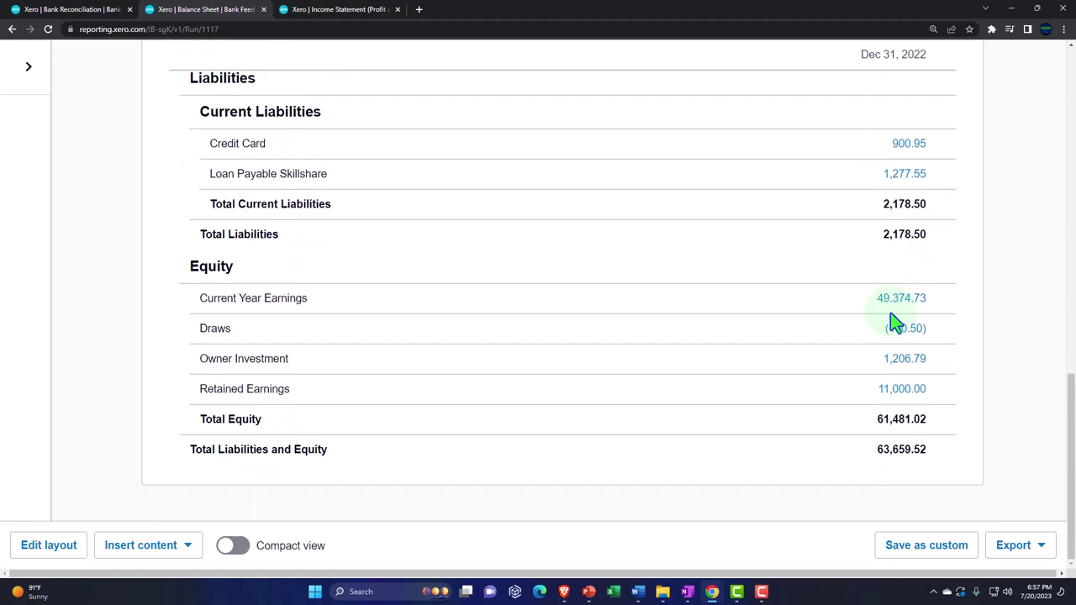
pyautogui.scroll(10, 895, 322)
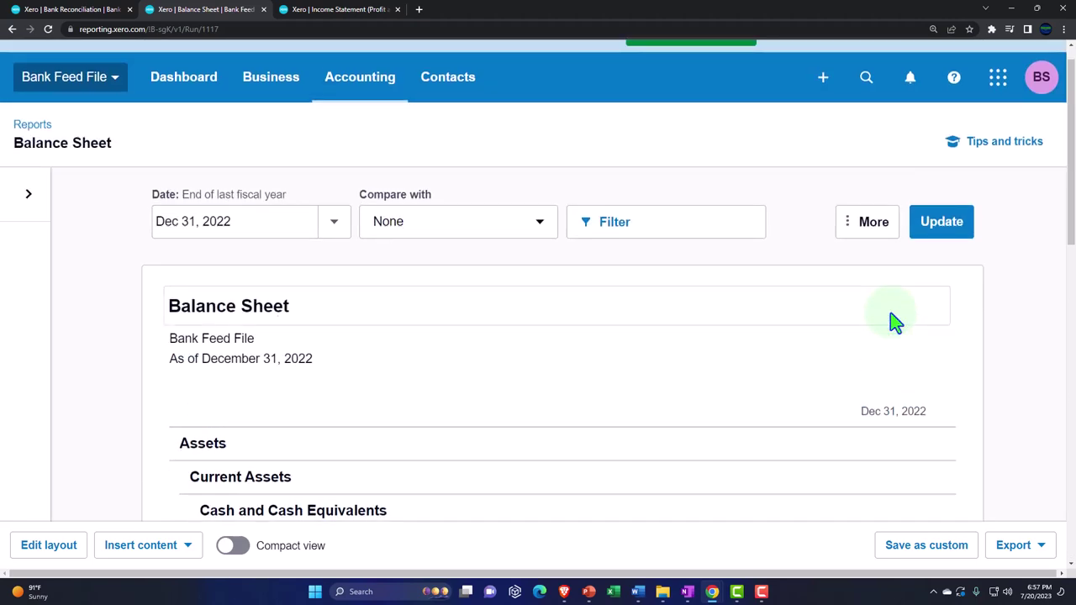
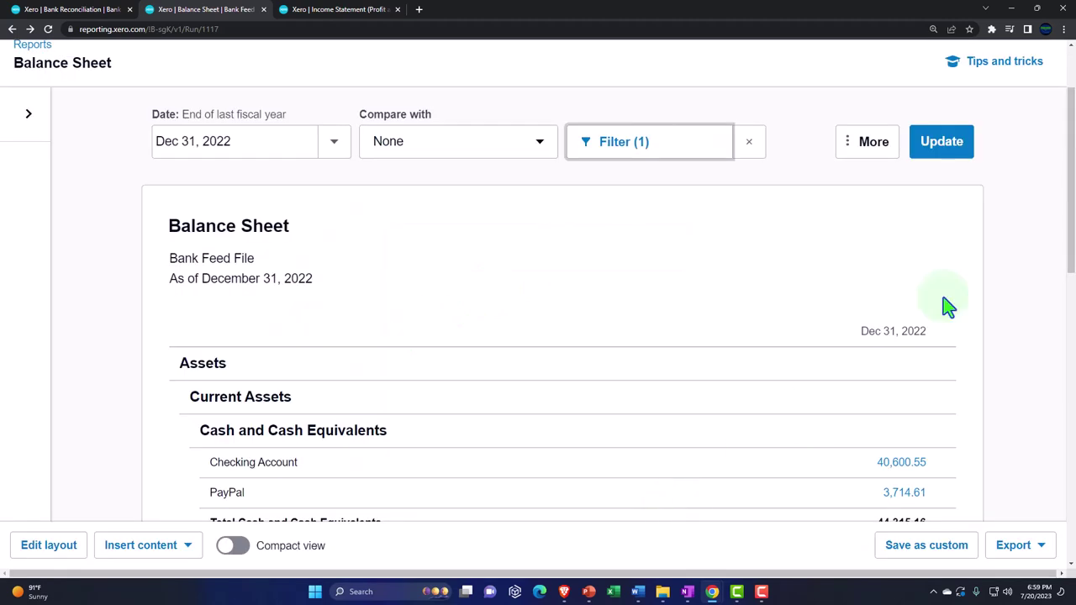
# Update the Balance Sheet with the Location filter Loc 1 and review its assets and equity.
pyautogui.click(944, 149)
pyautogui.scroll(-2, 971, 357)
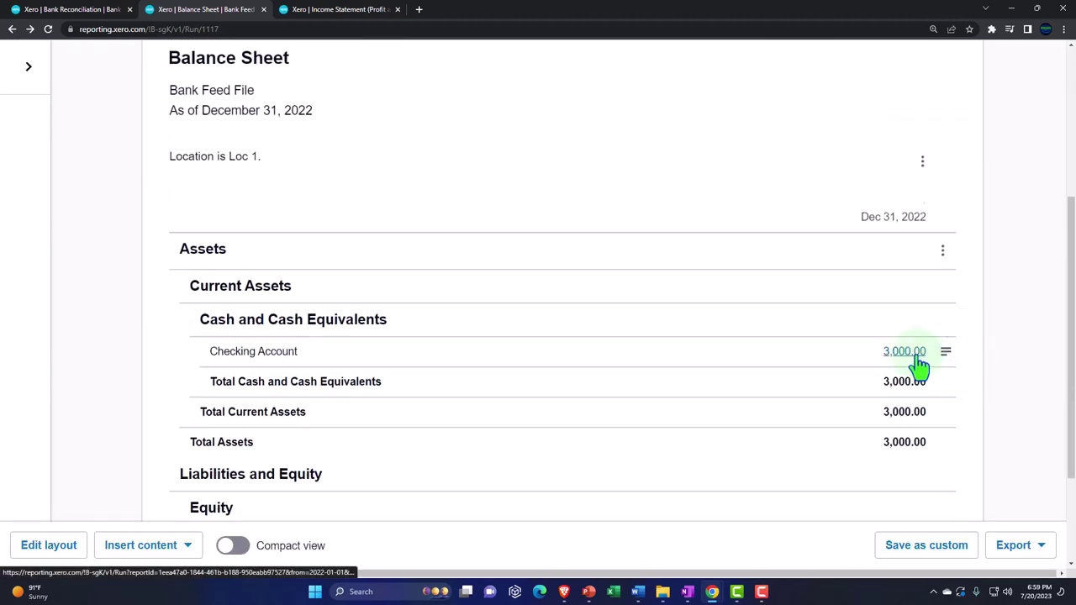
pyautogui.scroll(-2, 915, 363)
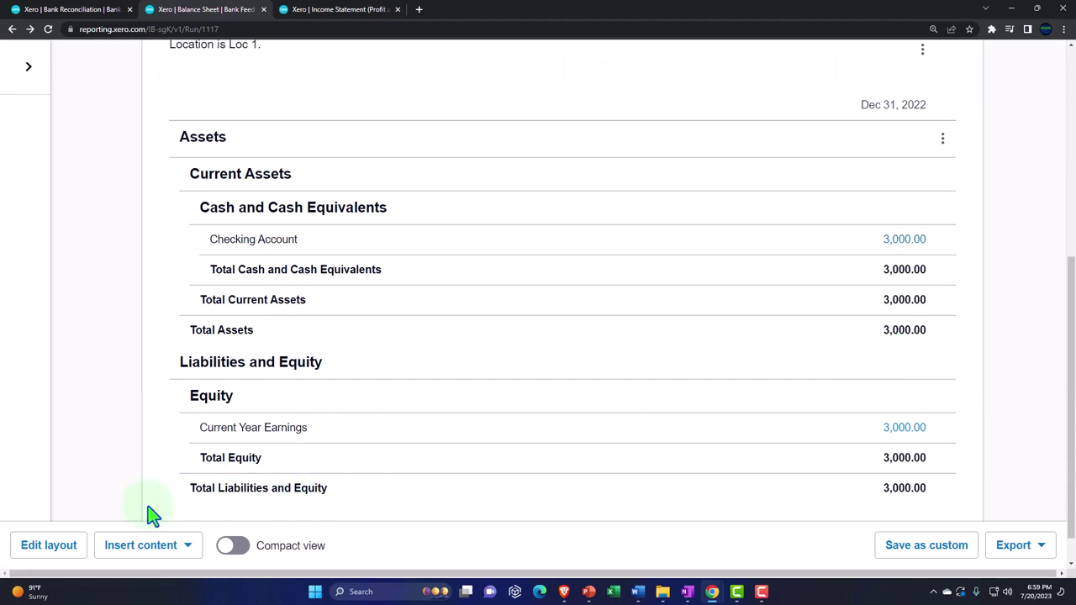
# Look over the Balance Sheet's columns in the layout editor and leave without updating the layout.
pyautogui.click(56, 548)
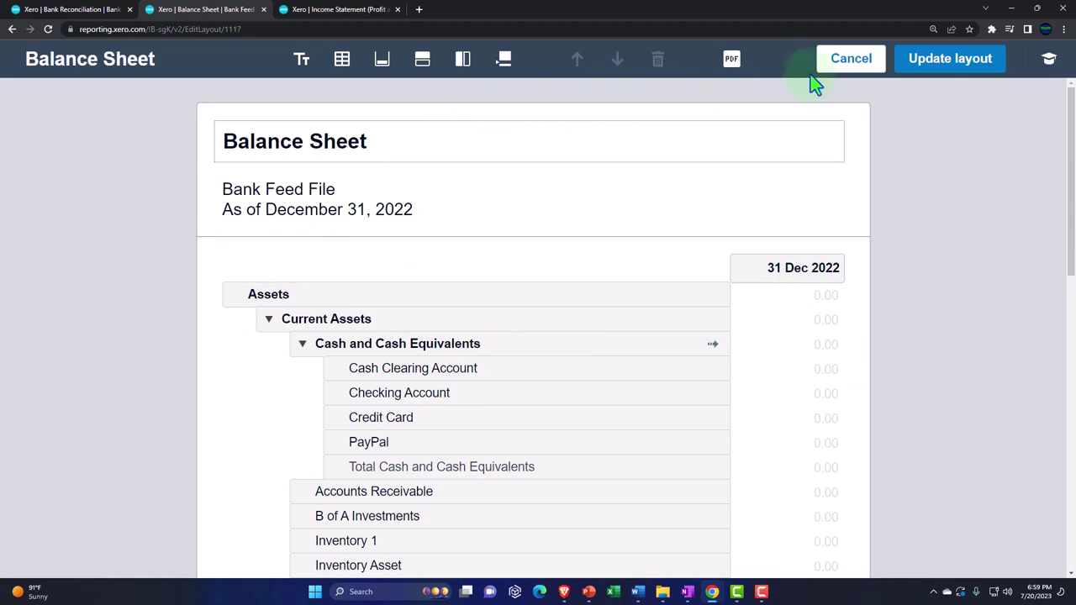
pyautogui.click(841, 60)
pyautogui.click(575, 375)
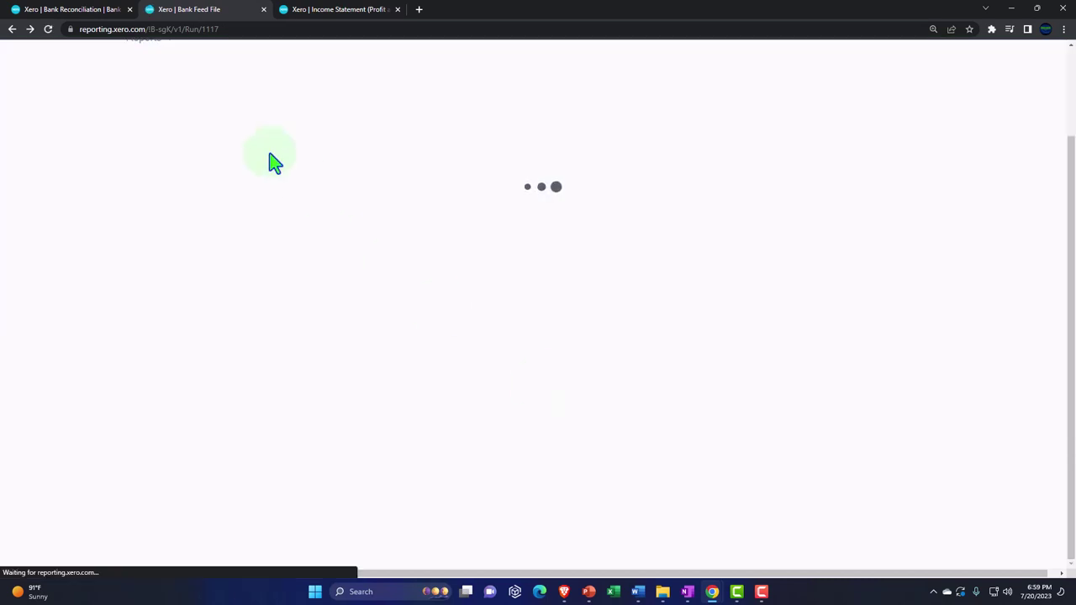
# Return to the bank reconciliation and reconcile the Sep 3, 2022 Test Customer 153 deposit of 1,000.00 with its applied bank rule.
pyautogui.click(94, 10)
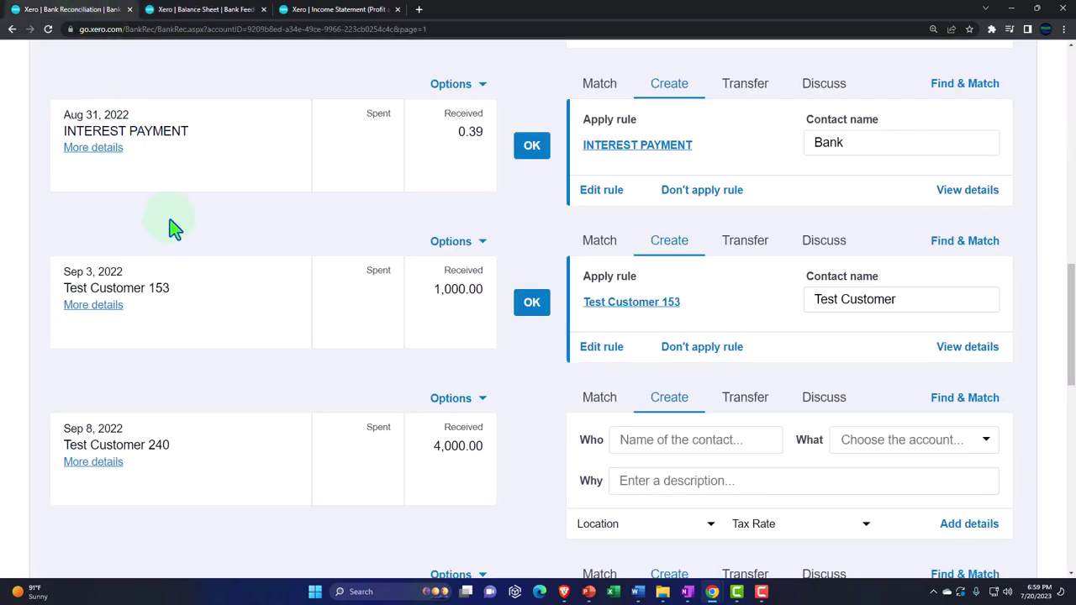
pyautogui.click(533, 304)
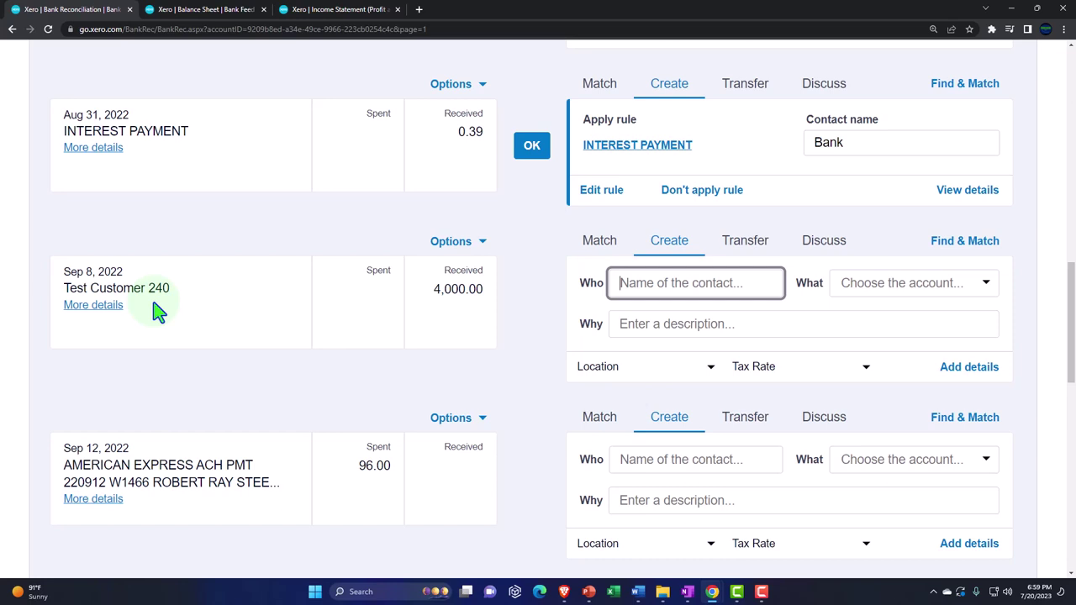
# Start a bank rule from the Sep 8 deposit, matching any text field that contains Test Customer 240, with contact Test Customer.
pyautogui.click(487, 260)
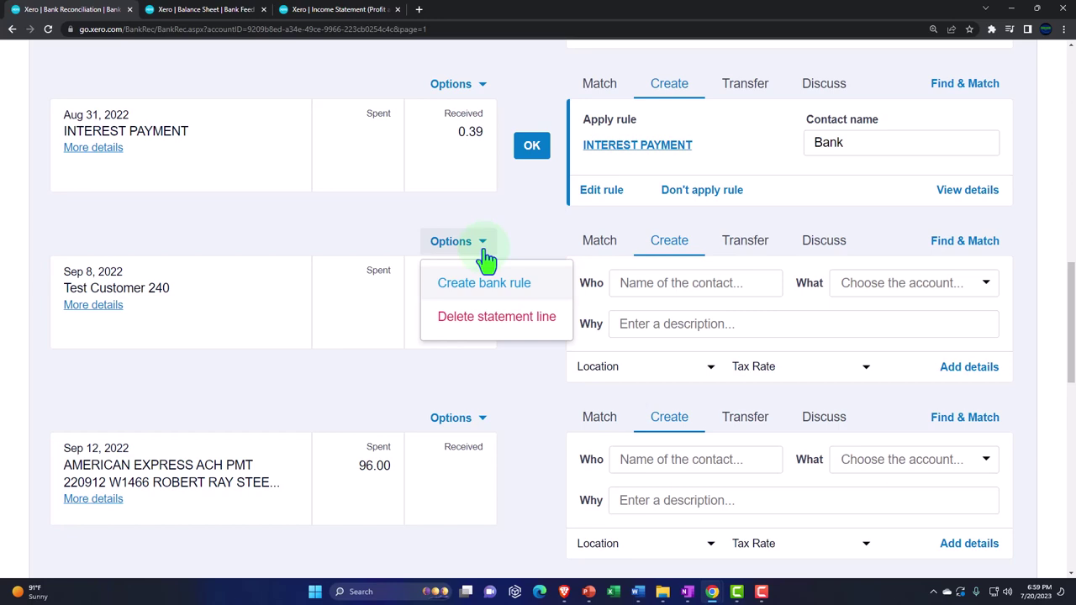
pyautogui.click(490, 286)
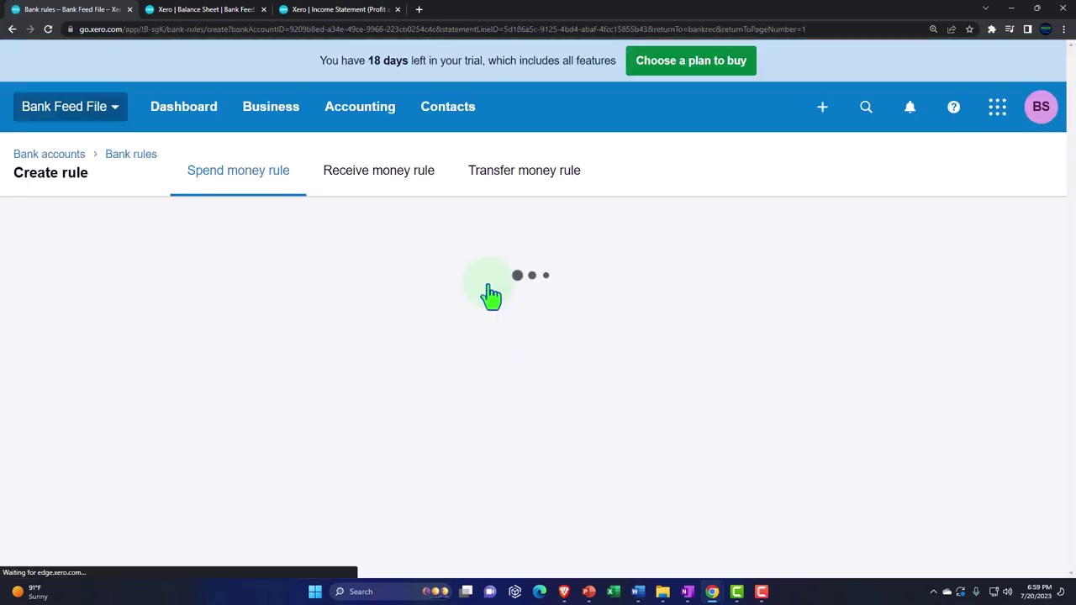
pyautogui.scroll(-1, 488, 300)
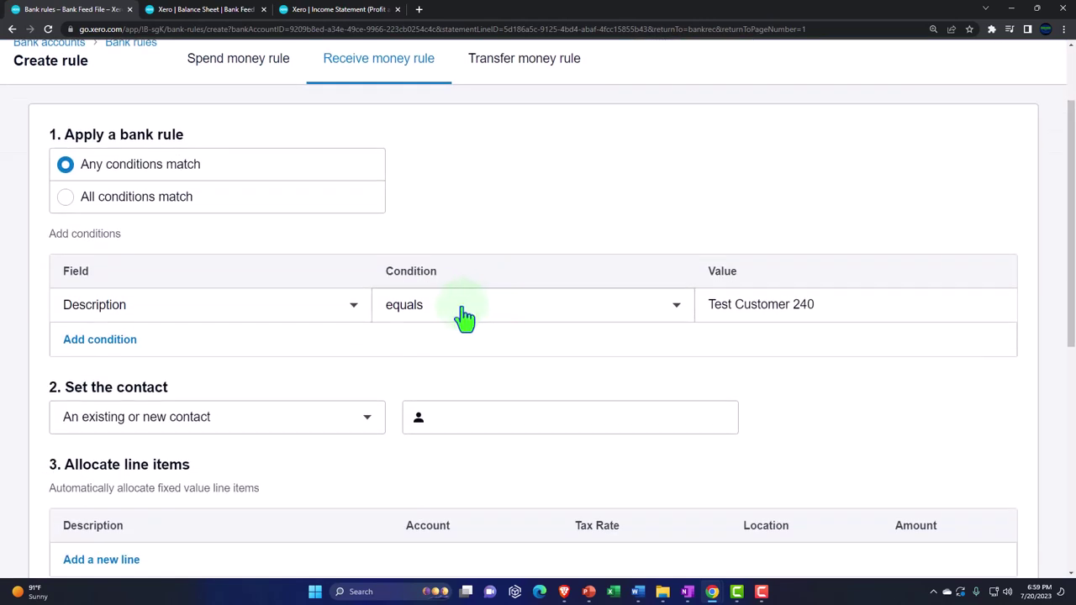
pyautogui.click(359, 320)
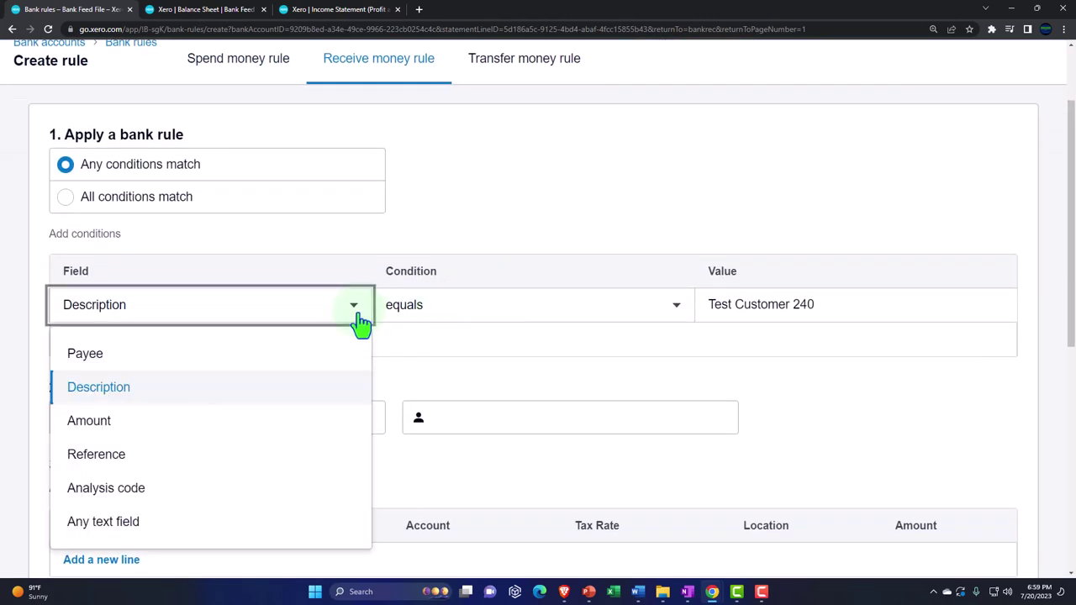
pyautogui.click(313, 522)
pyautogui.click(469, 326)
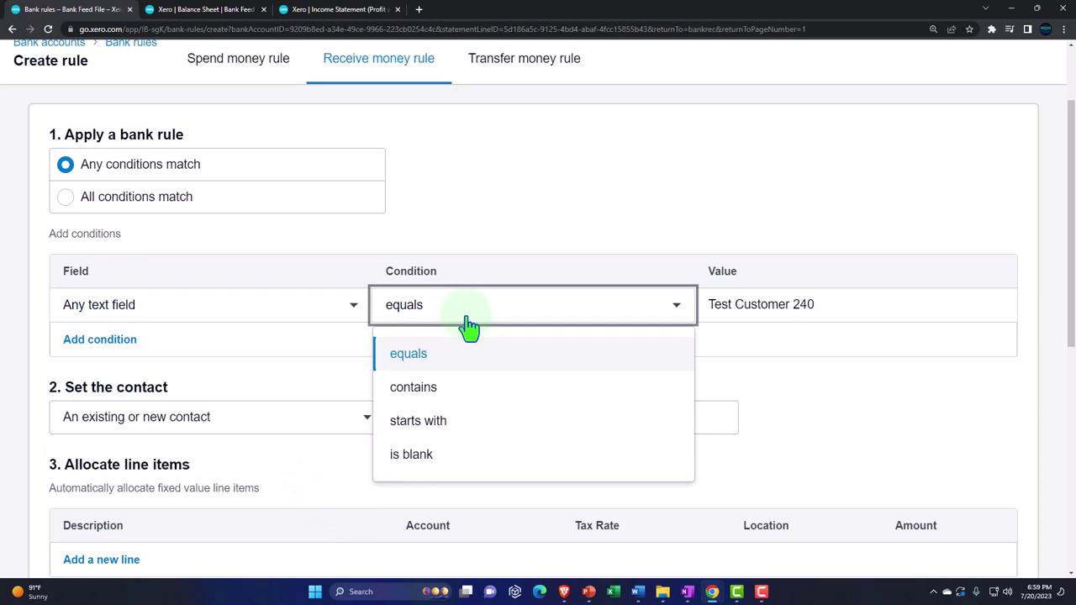
pyautogui.click(460, 389)
pyautogui.moveTo(834, 305); pyautogui.dragTo(678, 313)
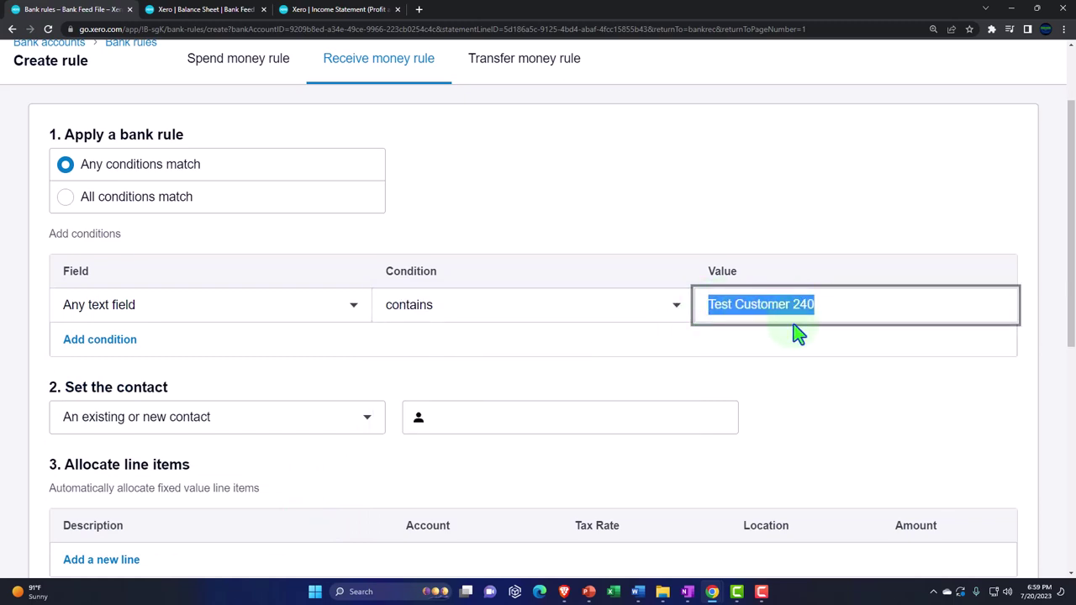
pyautogui.click(489, 429)
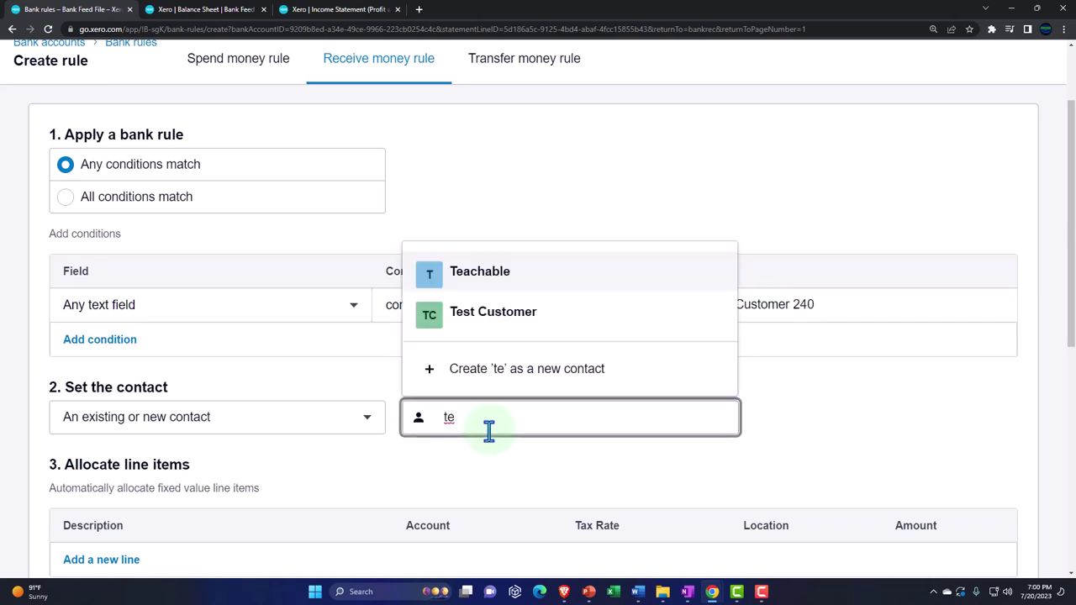
pyautogui.click(514, 319)
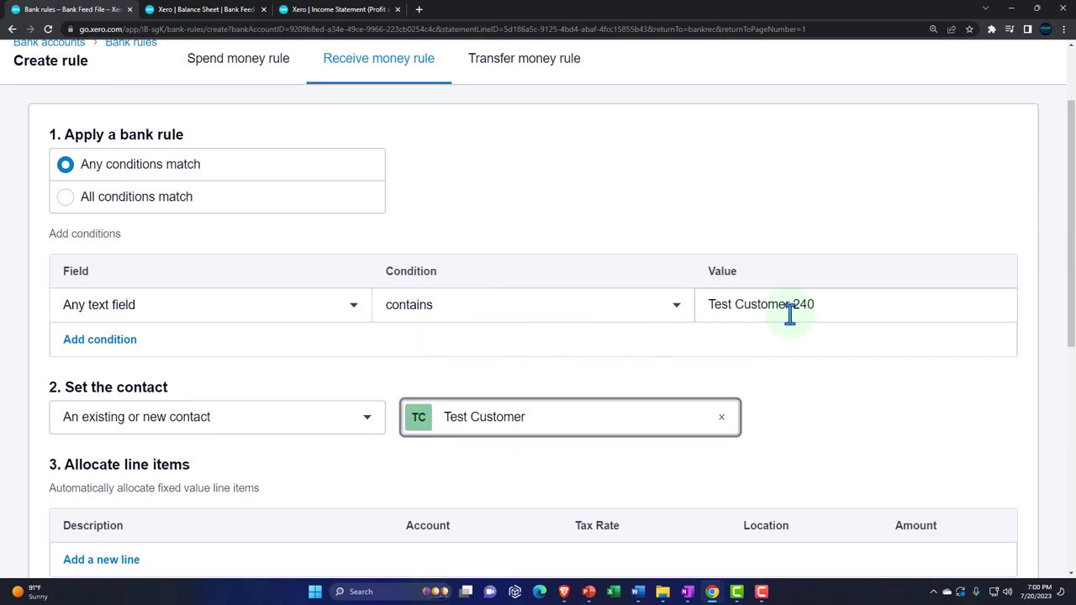
# Allocate the rule's 100% remainder line to account 4440 - Test customer Income Location 2 with location Loc 2.
pyautogui.scroll(-3, 791, 312)
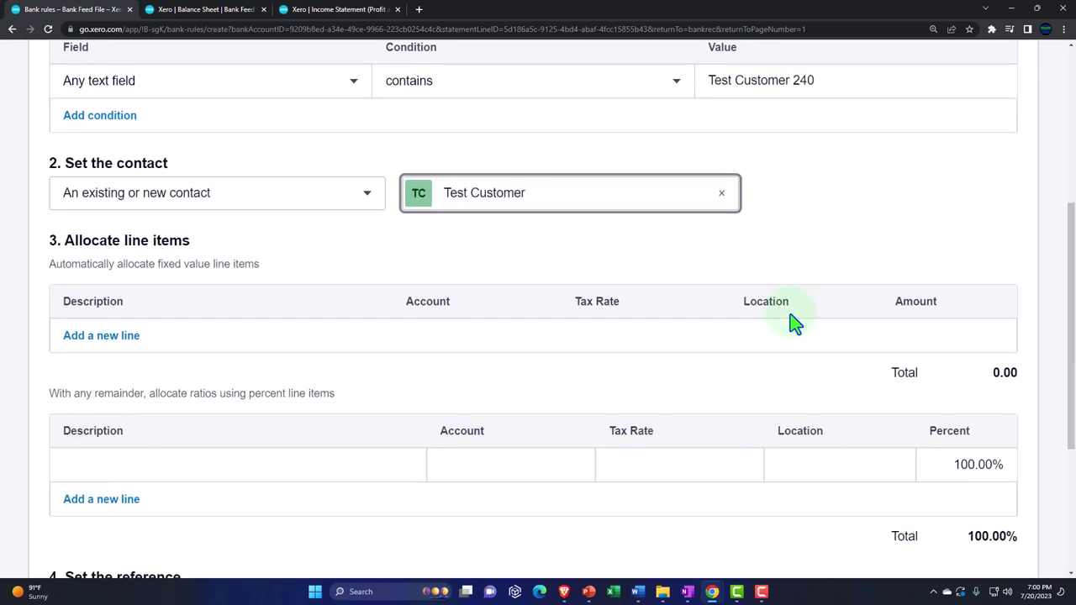
pyautogui.click(550, 470)
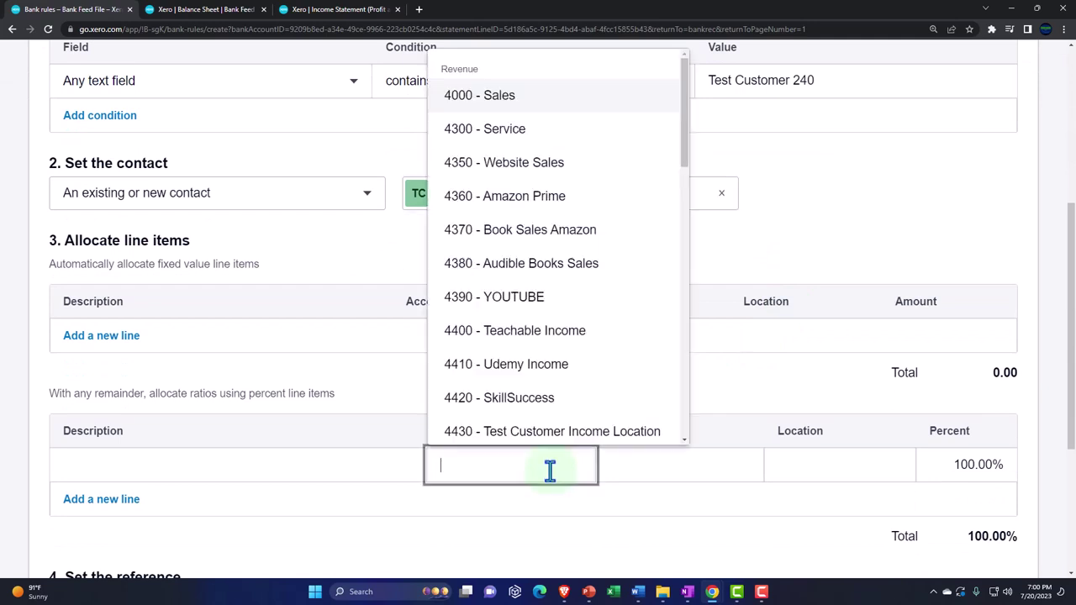
pyautogui.write('tes')
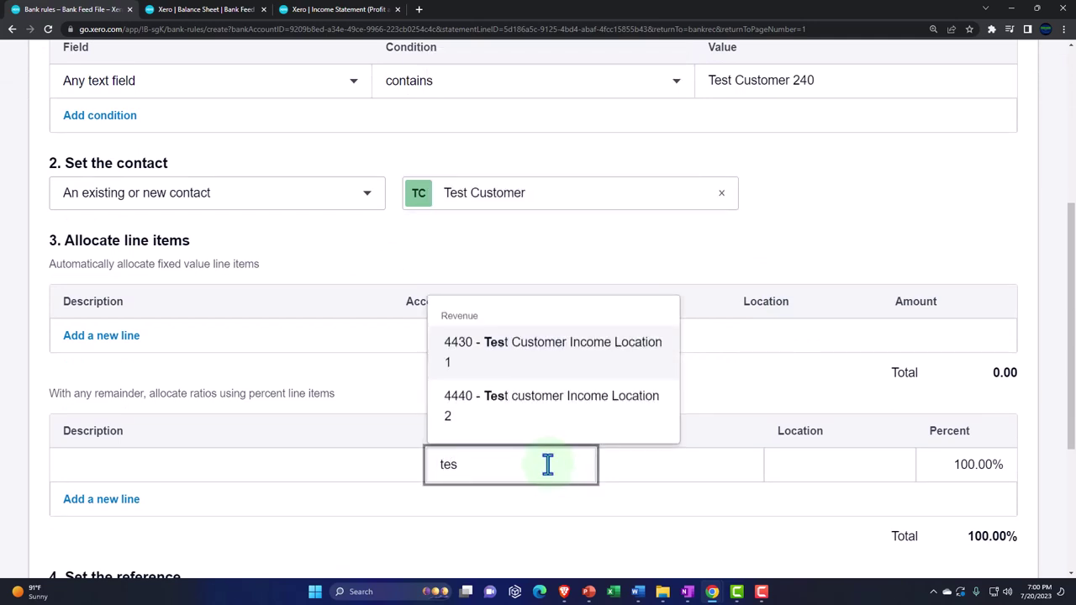
pyautogui.click(537, 414)
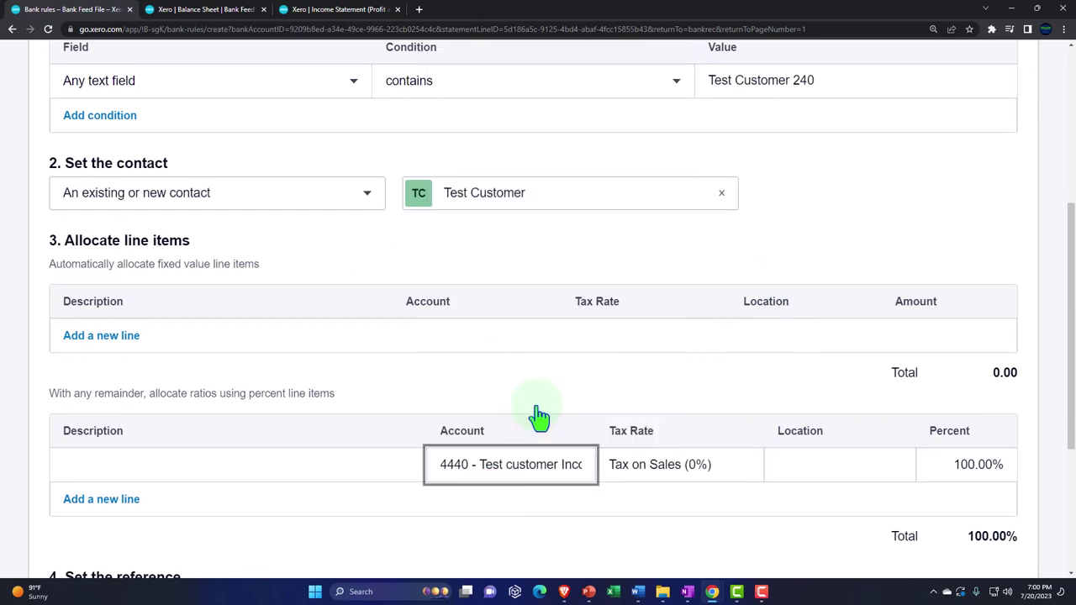
pyautogui.click(815, 465)
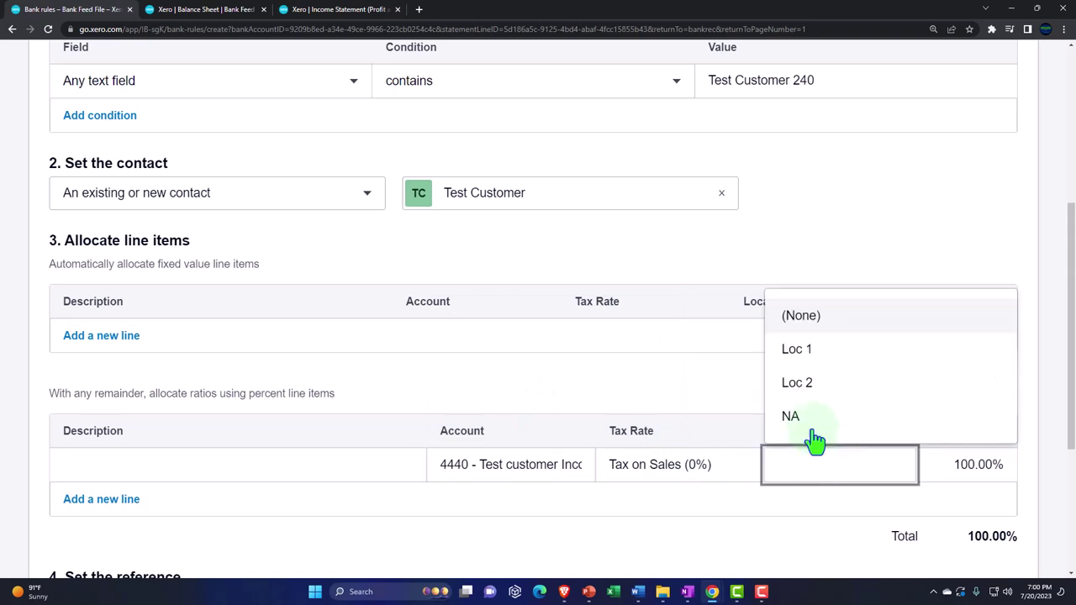
pyautogui.click(805, 390)
# Set the rule's reference to come from the Reference and name the rule Test Customer 240.
pyautogui.scroll(-3, 805, 394)
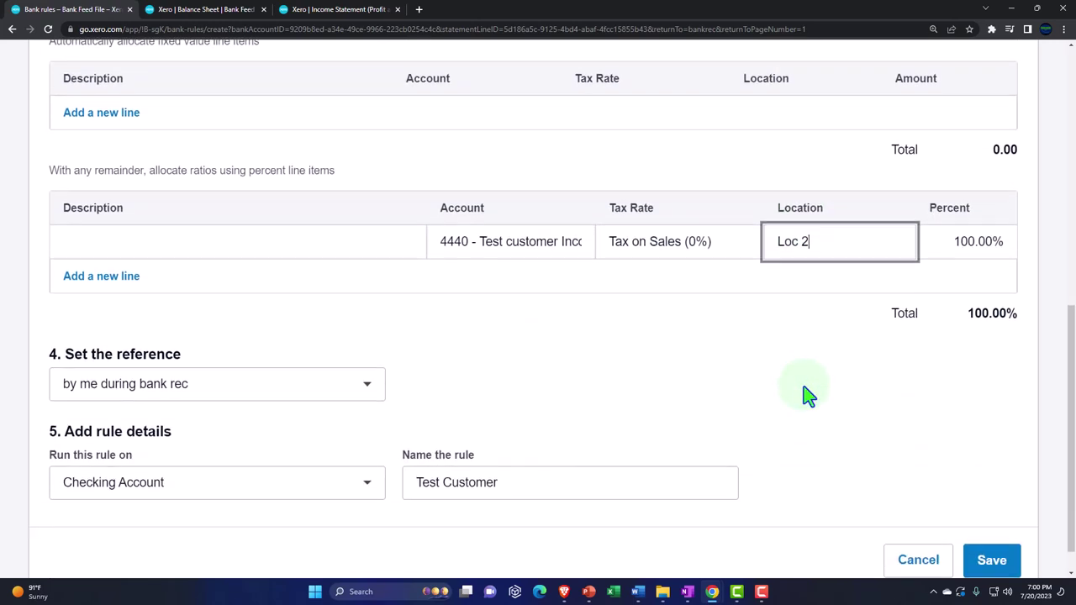
pyautogui.scroll(-1, 796, 272)
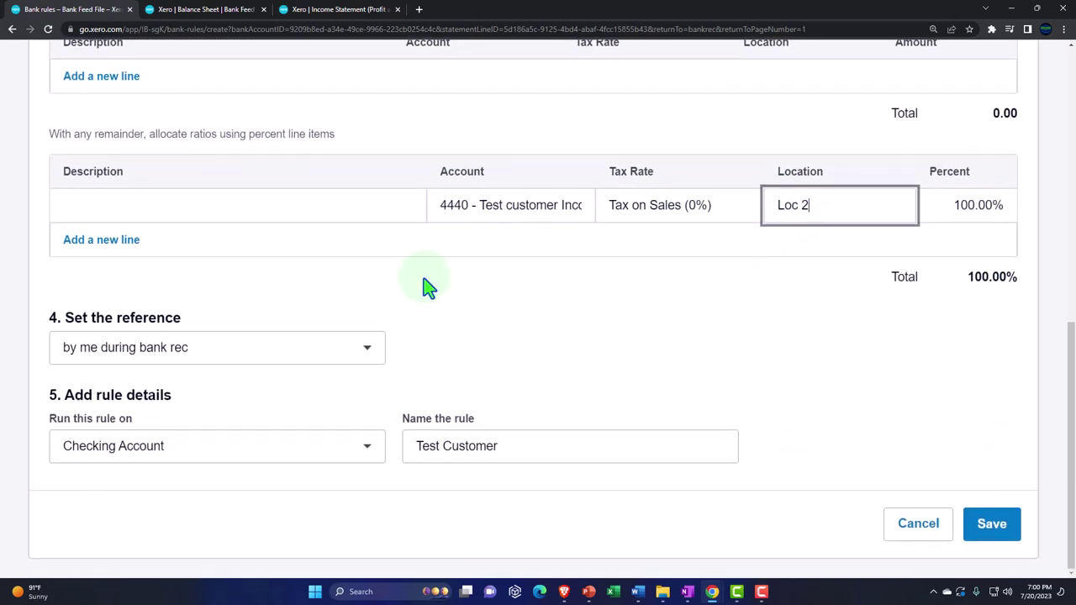
pyautogui.click(360, 361)
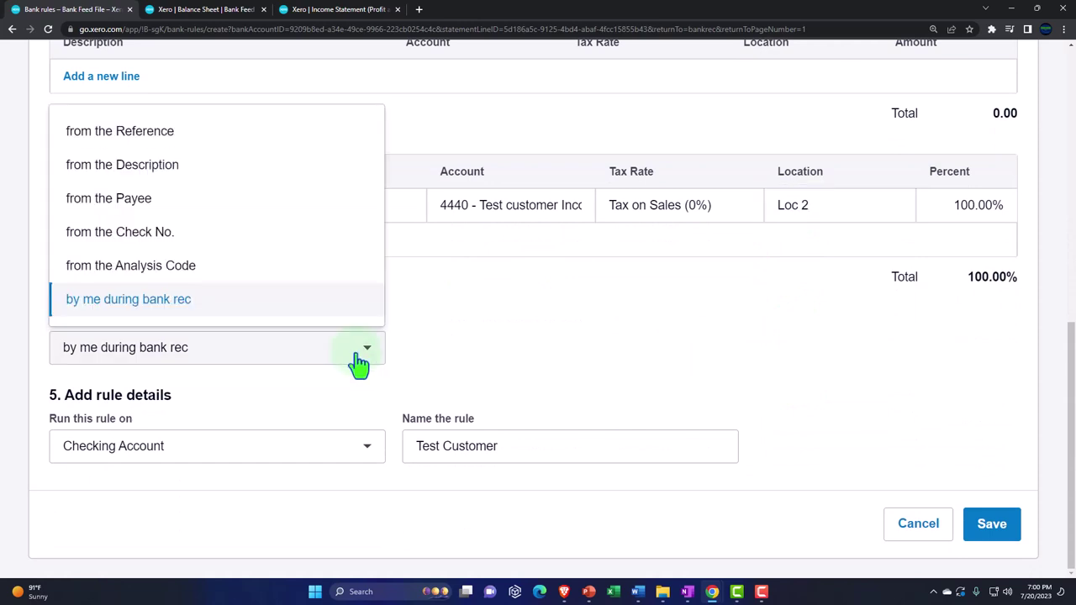
pyautogui.click(151, 132)
pyautogui.click(515, 446)
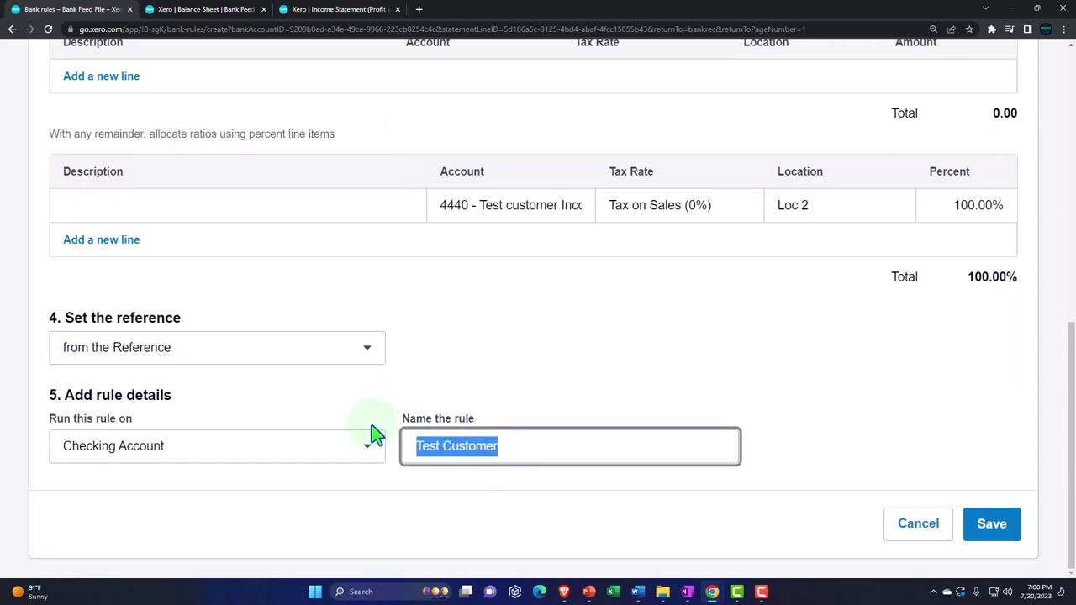
pyautogui.press('End')
pyautogui.write('240')
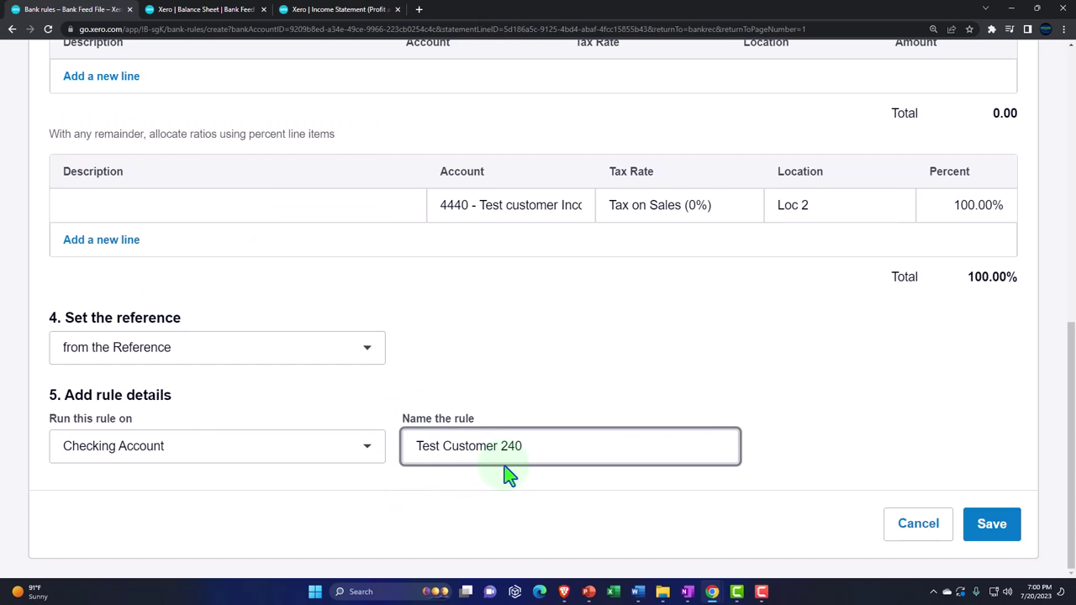
# Set the rule to run on all bank accounts and save it.
pyautogui.click(371, 455)
pyautogui.click(202, 267)
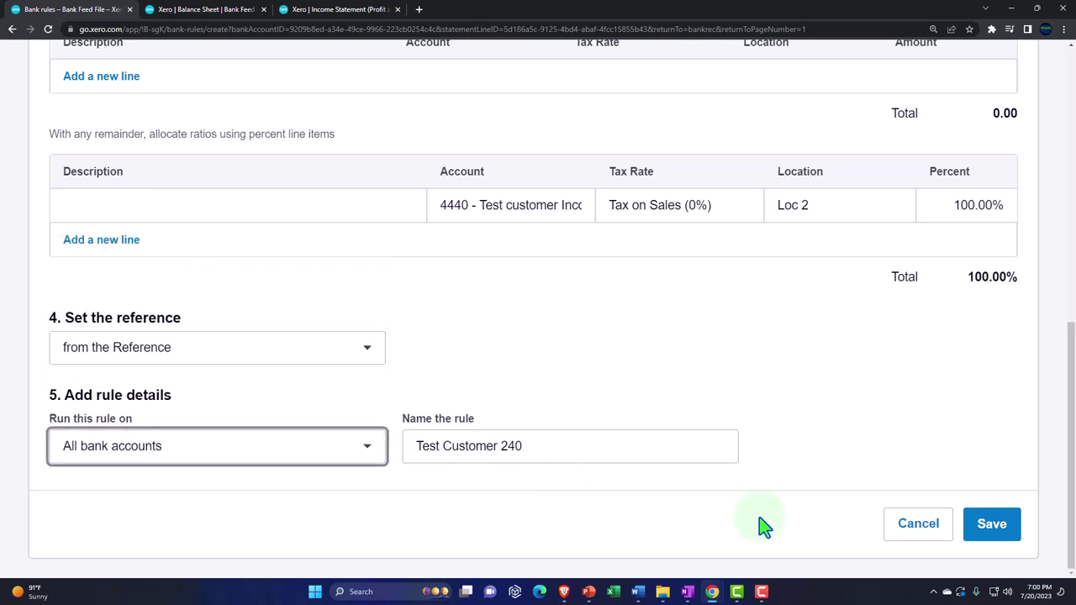
pyautogui.click(980, 525)
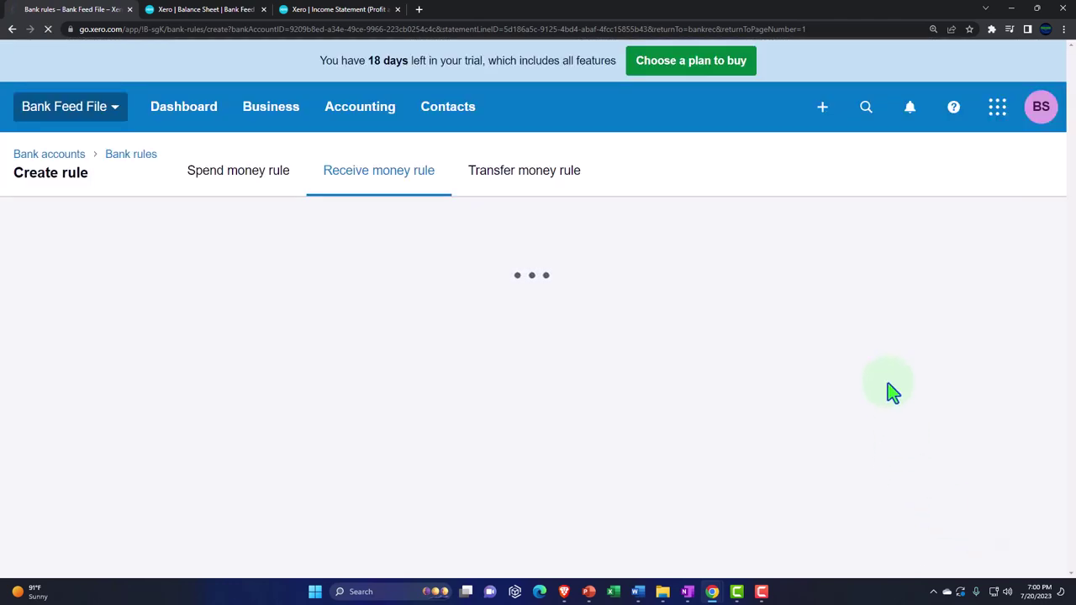
# Reconcile the Sep 8, 2022 Test Customer 240 deposit of 4,000.00 and the Sep 14 Test Customer 153 deposit of 1,500.00 with their applied rules.
pyautogui.scroll(-10, 500, 418)
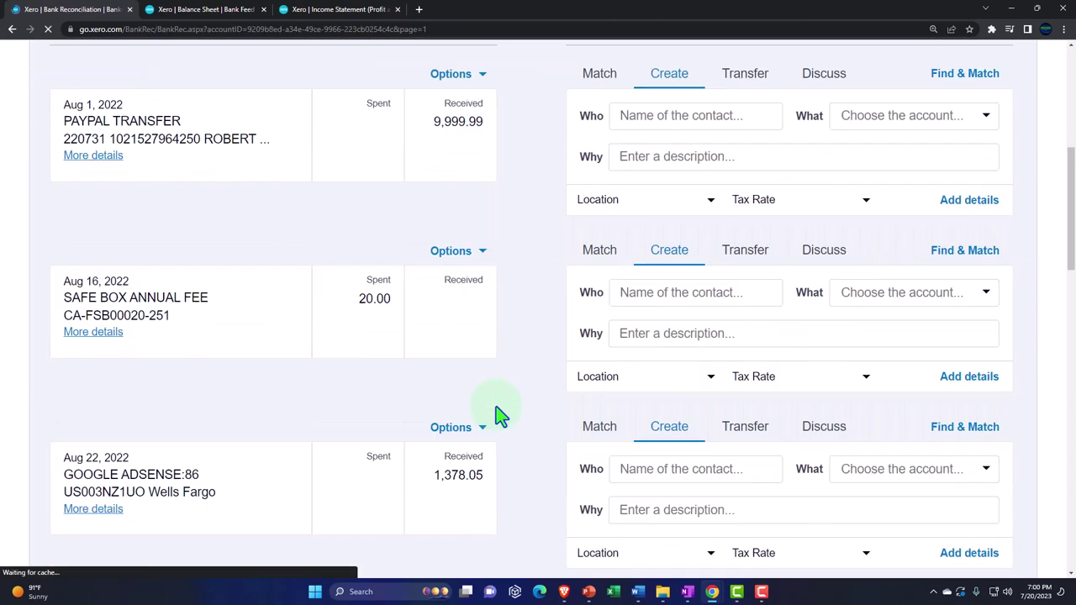
pyautogui.scroll(-1, 528, 384)
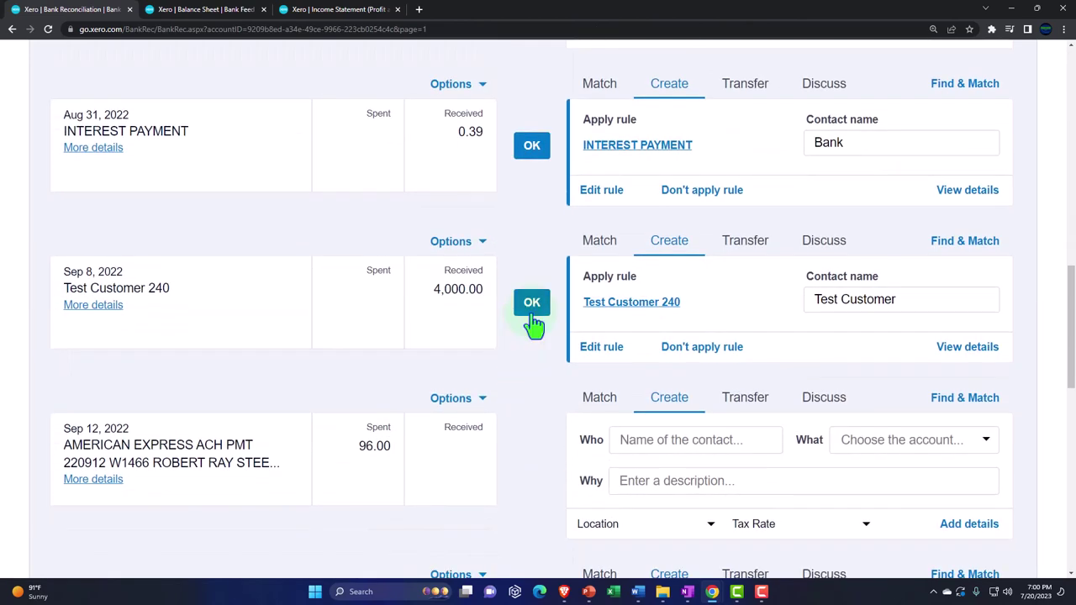
pyautogui.click(527, 313)
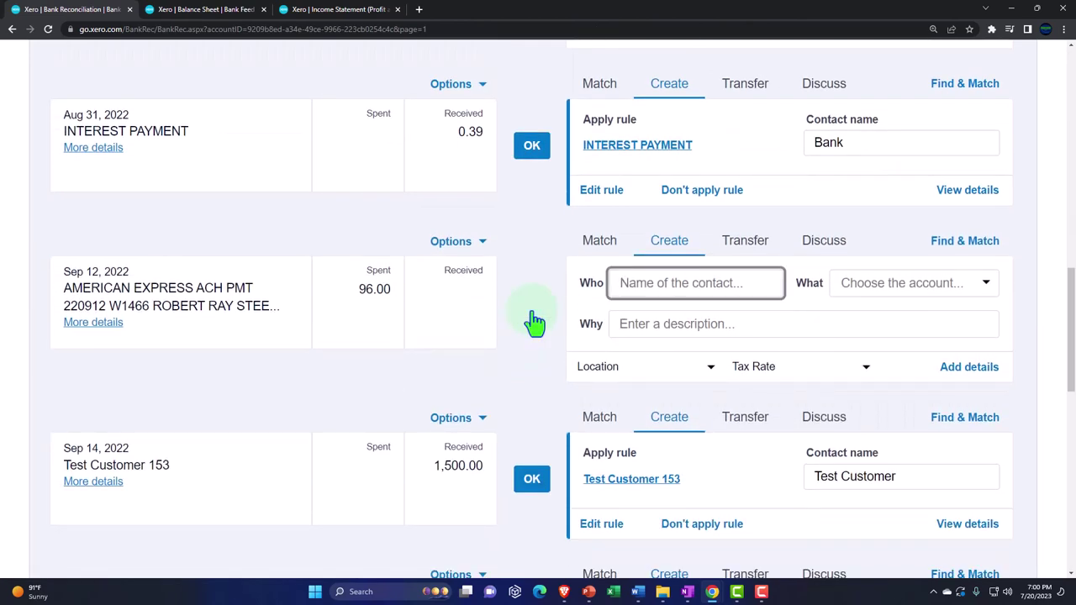
pyautogui.scroll(-2, 534, 323)
pyautogui.click(533, 320)
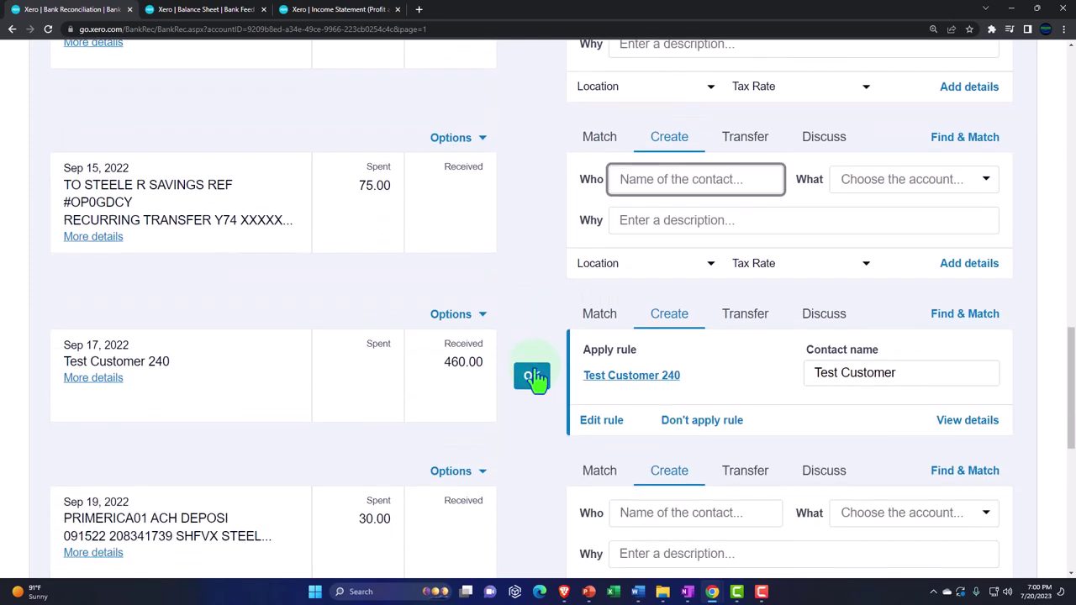
# Reconcile the remaining Test Customer 240 deposits of Sep 17, Sep 21 and Sep 23, 2022 (460.00, 800.00 and 750.00) with their applied rule.
pyautogui.click(534, 378)
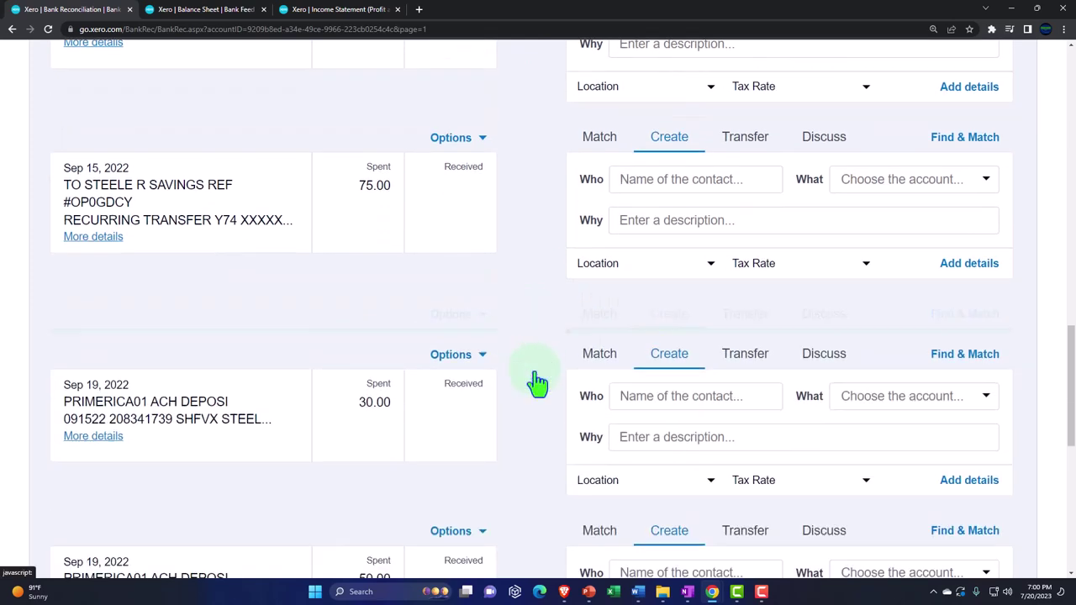
pyautogui.scroll(-2, 538, 381)
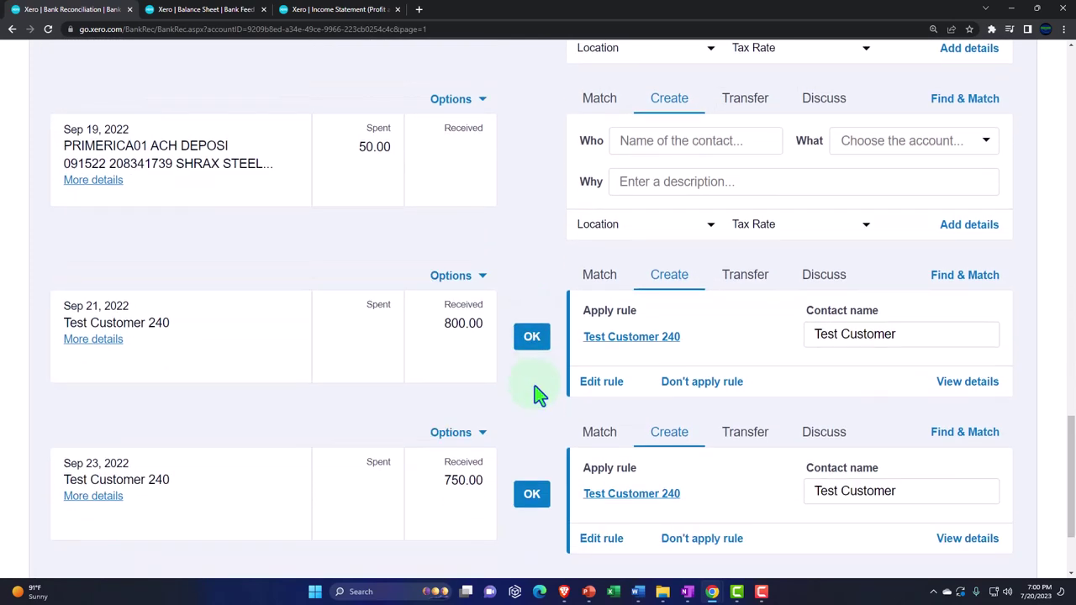
pyautogui.click(534, 340)
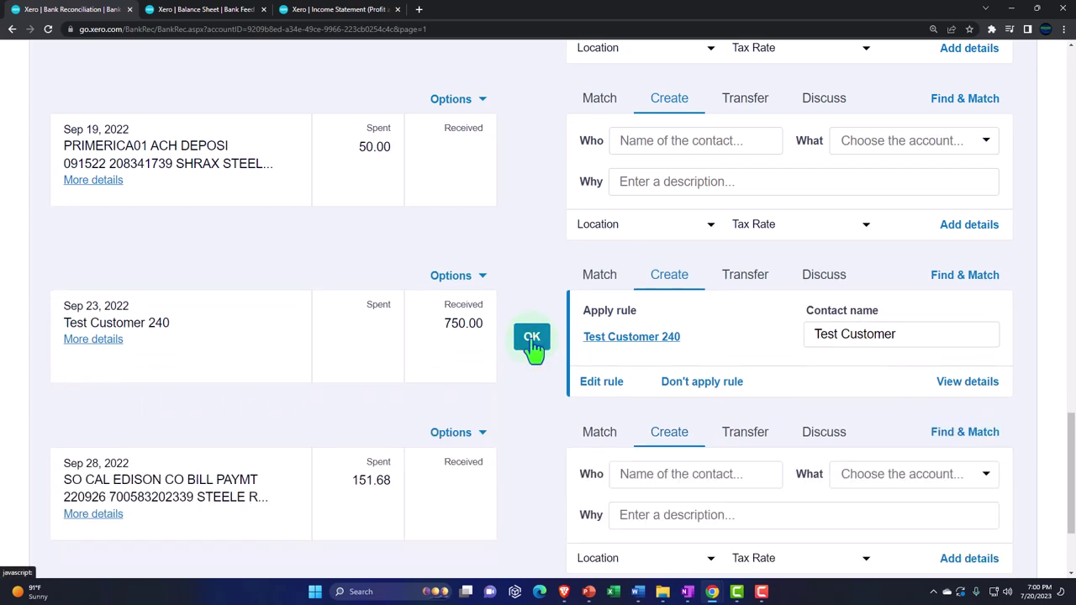
pyautogui.click(531, 338)
pyautogui.scroll(-2, 532, 338)
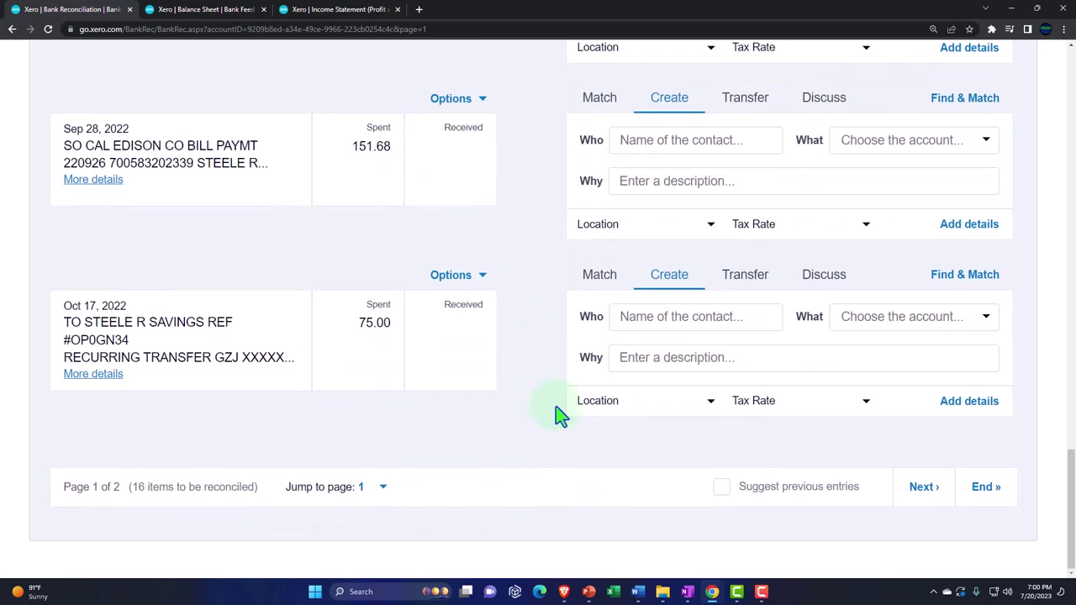
# Update the Balance Sheet with its Loc 1 filter kept and review the checking account balance.
pyautogui.click(216, 12)
pyautogui.click(936, 148)
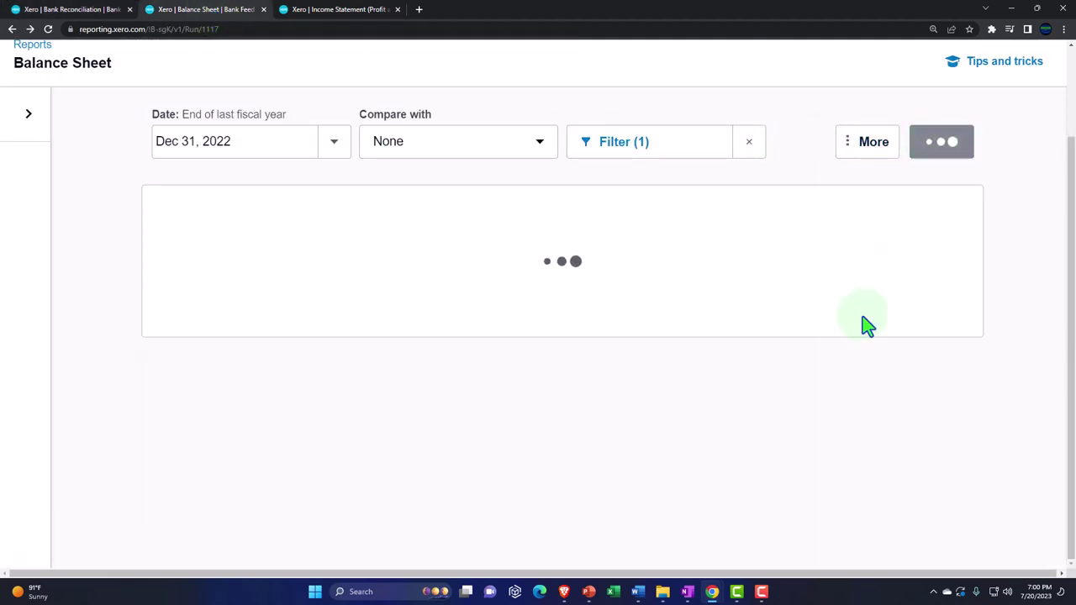
pyautogui.scroll(-1, 845, 351)
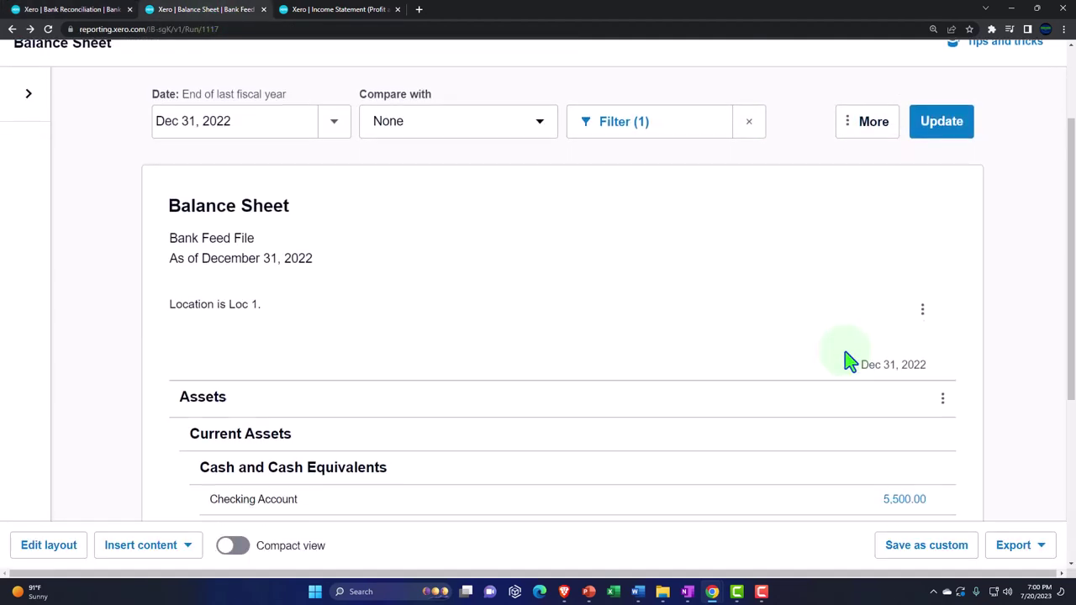
pyautogui.scroll(-3, 846, 361)
pyautogui.scroll(5, 846, 361)
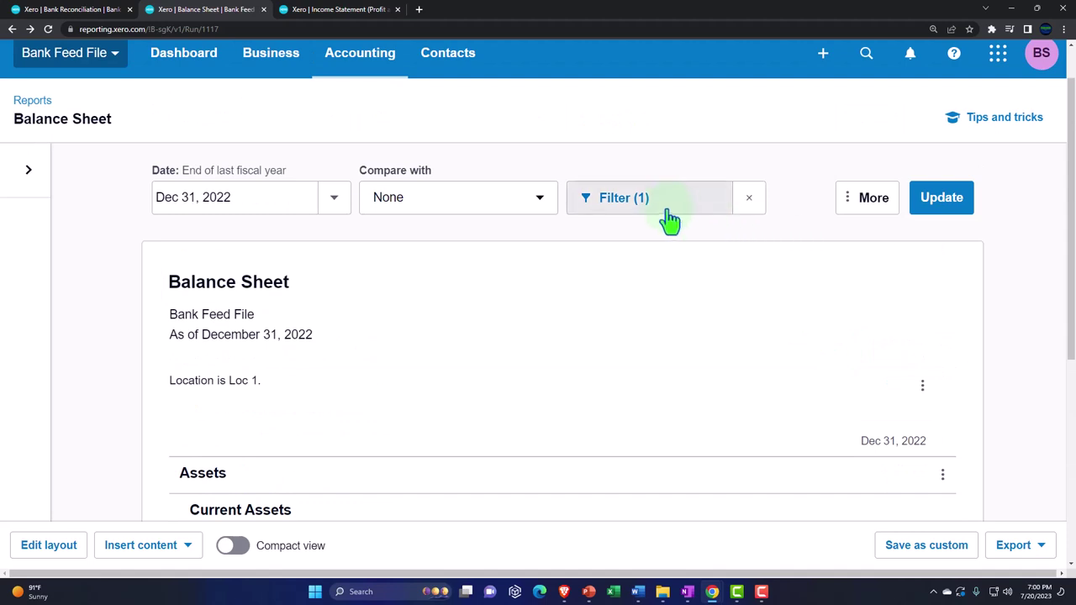
pyautogui.click(937, 206)
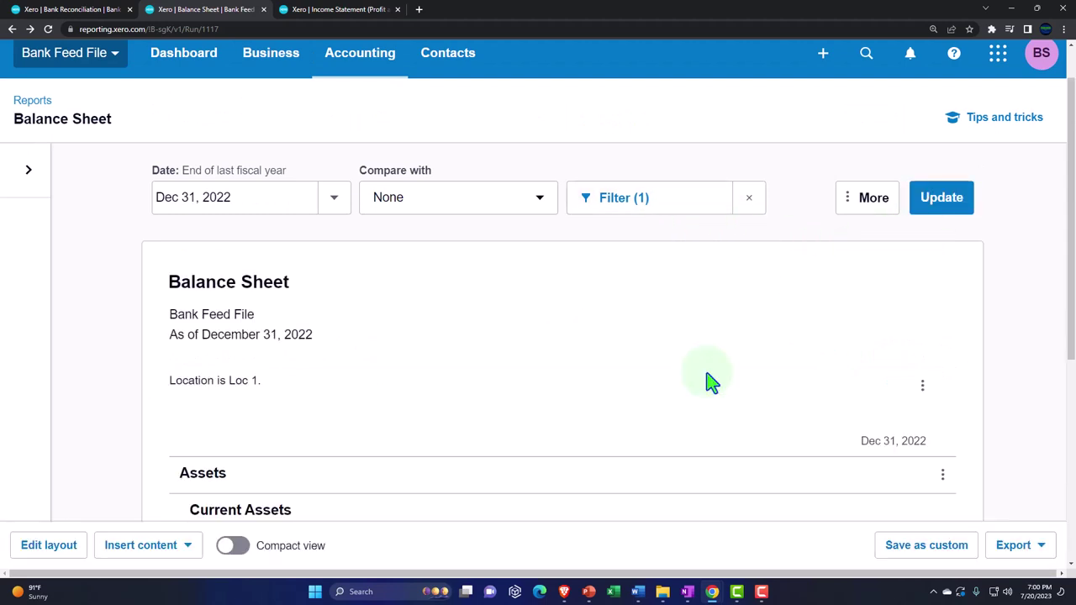
pyautogui.scroll(-2, 817, 456)
# Change the Balance Sheet's Location filter to Loc 2 only, update the report and review its assets and equity.
pyautogui.scroll(4, 853, 444)
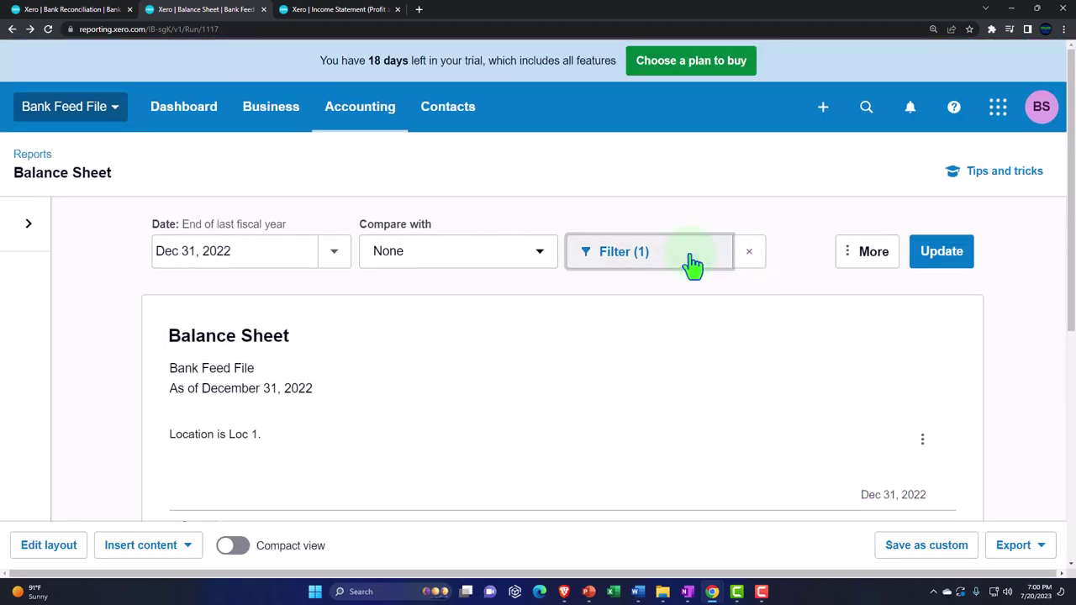
pyautogui.click(691, 264)
pyautogui.click(412, 357)
pyautogui.click(410, 326)
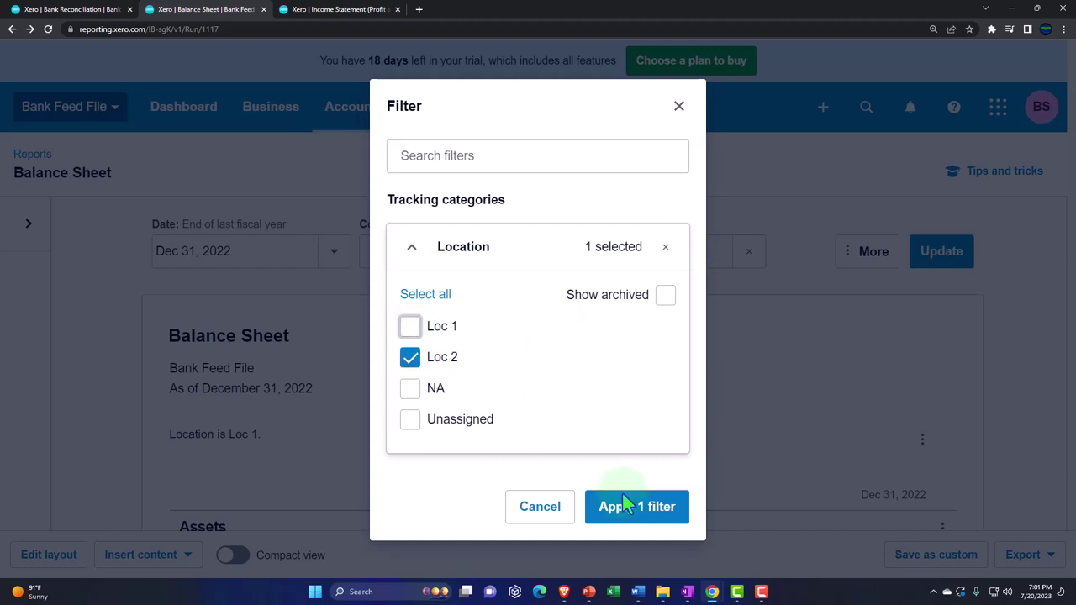
pyautogui.click(659, 518)
pyautogui.click(924, 262)
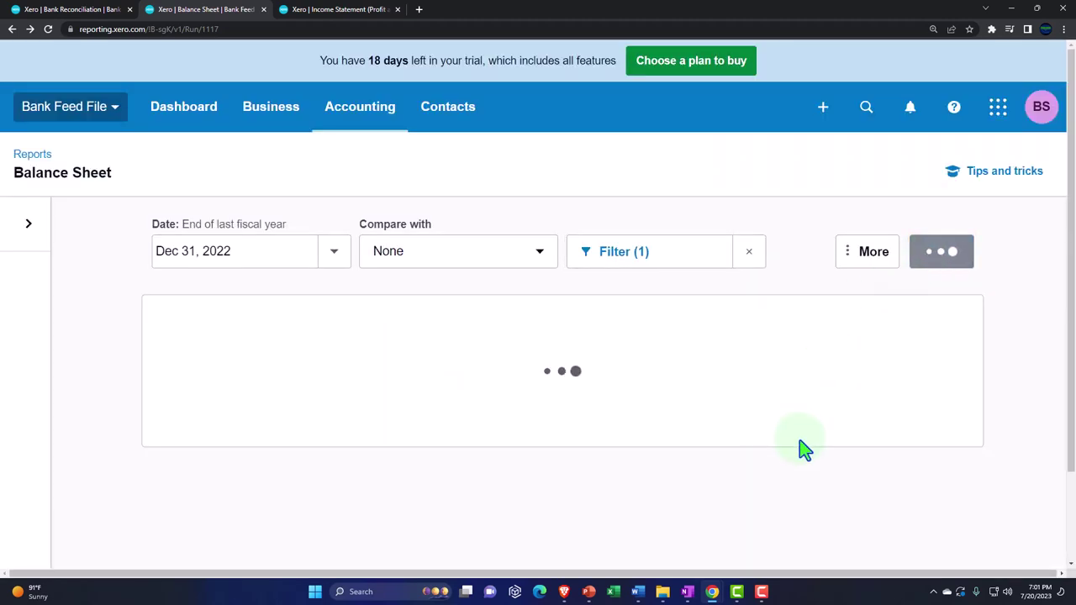
pyautogui.scroll(-3, 799, 440)
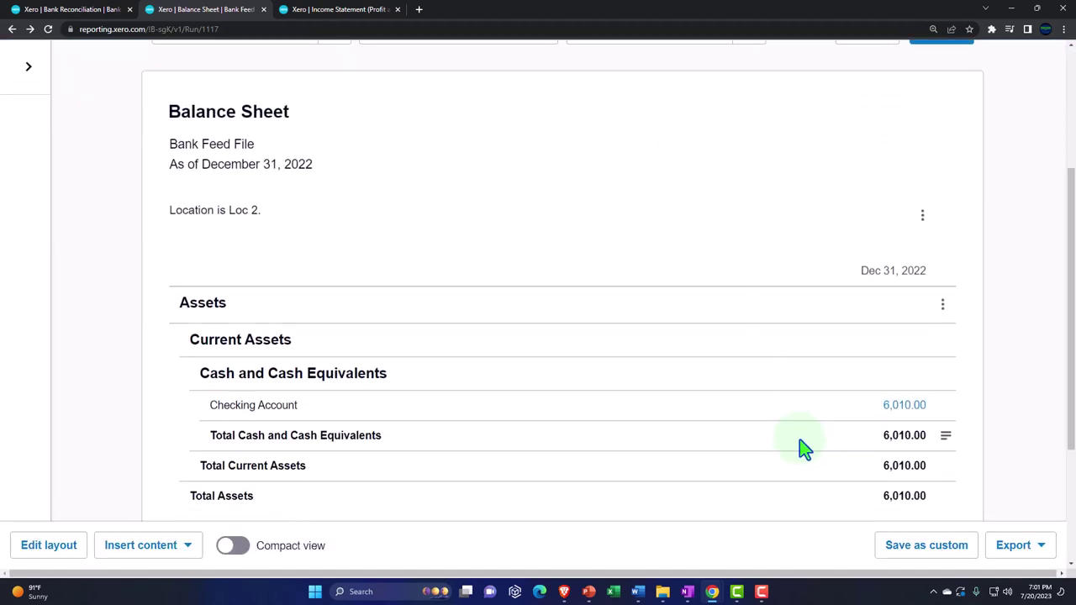
pyautogui.scroll(-2, 800, 440)
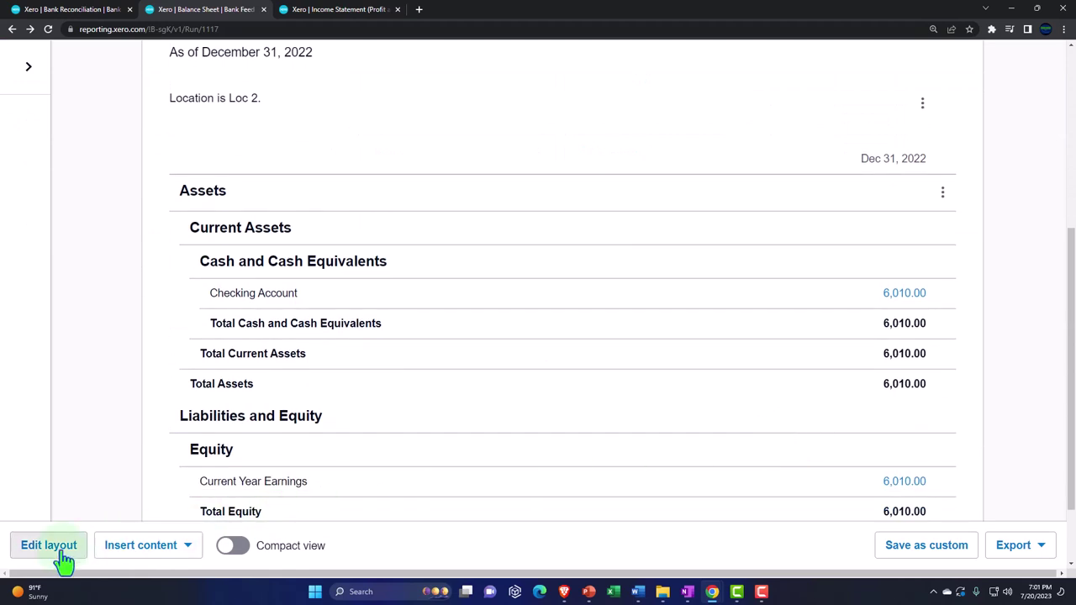
# Update the 2022 Income Statement comparing Loc 1, Loc 2, NA and Unassigned, and review the income by location.
pyautogui.click(313, 9)
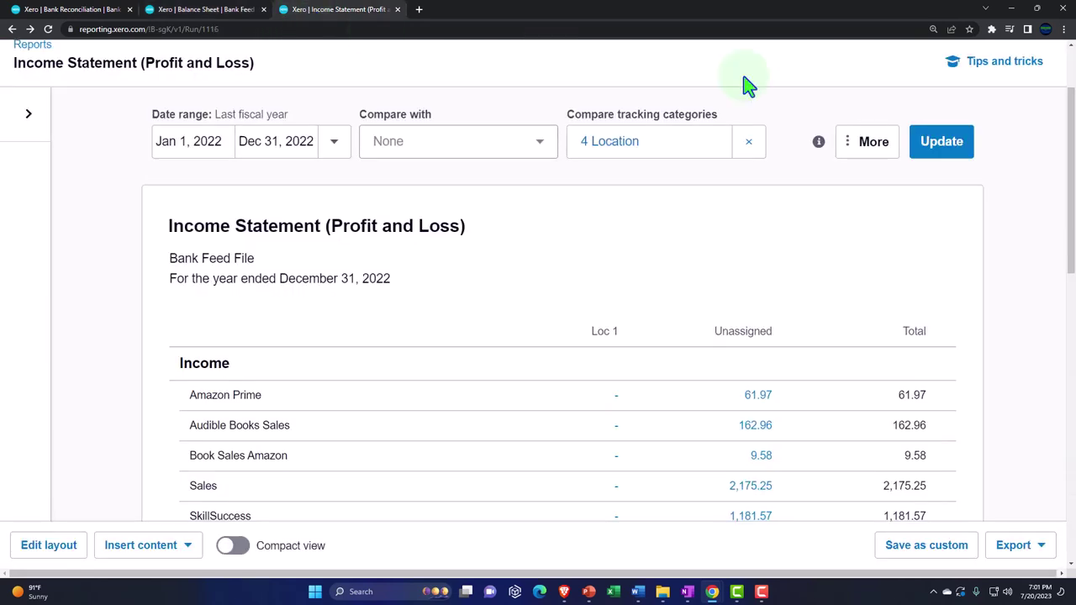
pyautogui.click(954, 141)
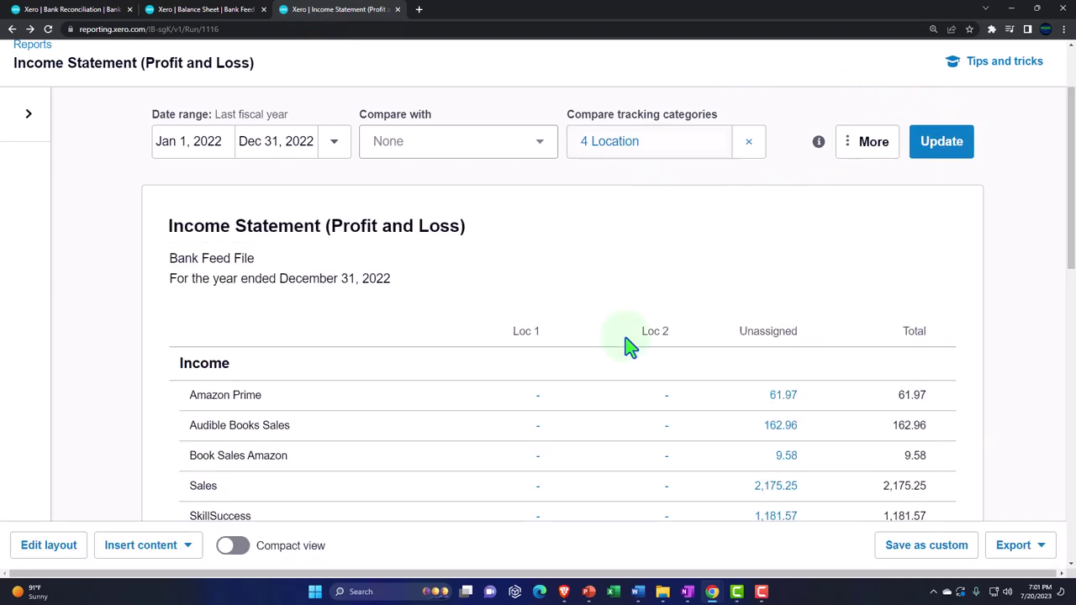
pyautogui.click(643, 153)
pyautogui.click(679, 511)
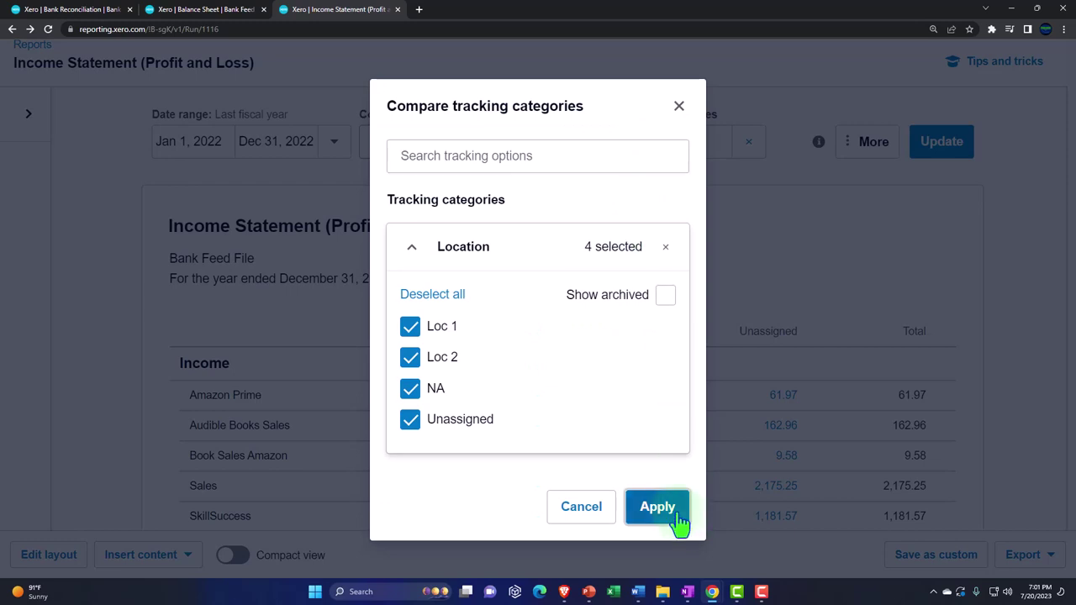
pyautogui.click(943, 145)
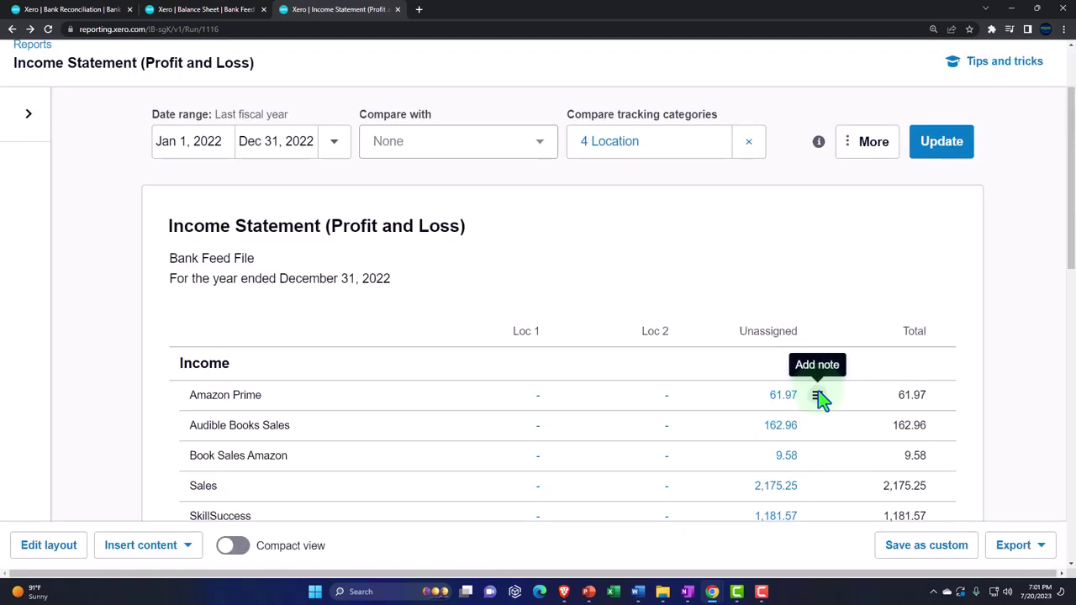
pyautogui.scroll(-3, 816, 401)
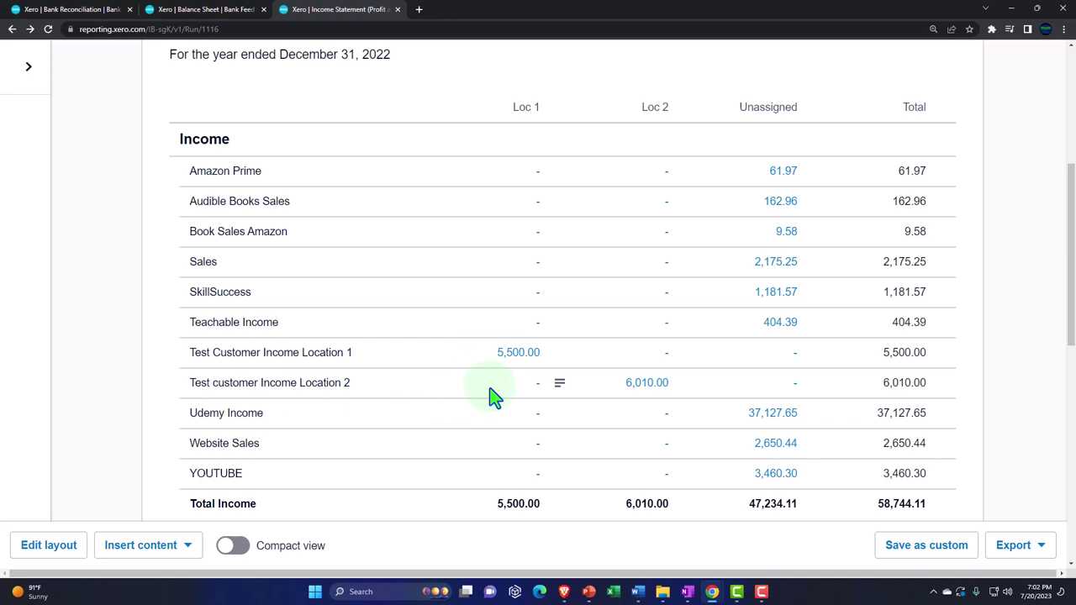
# In the Income Statement's layout, group the Test Customer Income Location 1 and Test customer Income Location 2 rows together.
pyautogui.click(72, 548)
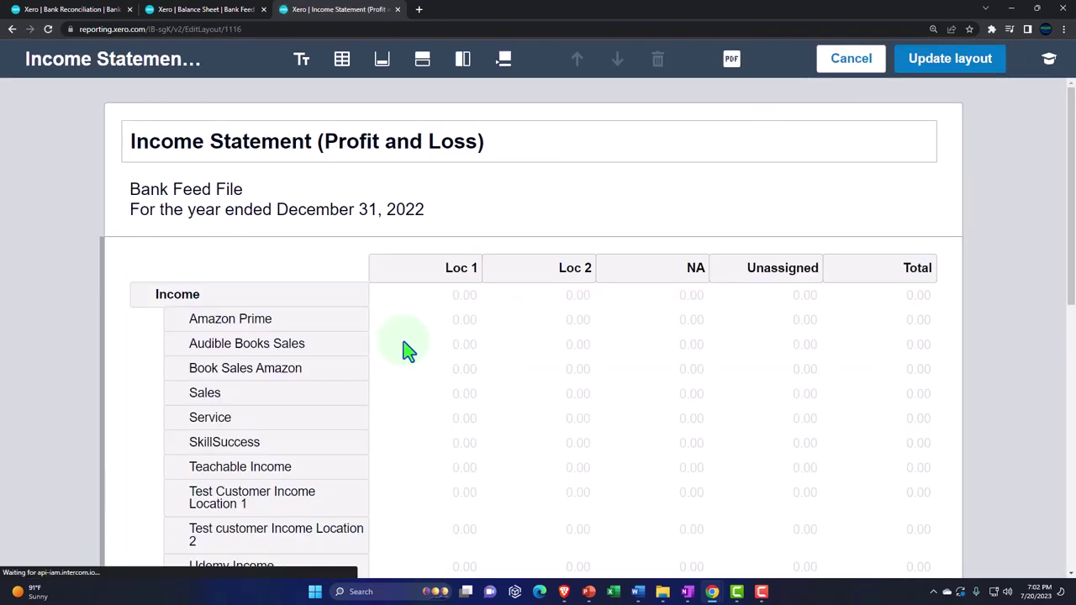
pyautogui.scroll(-2, 407, 350)
pyautogui.click(254, 333)
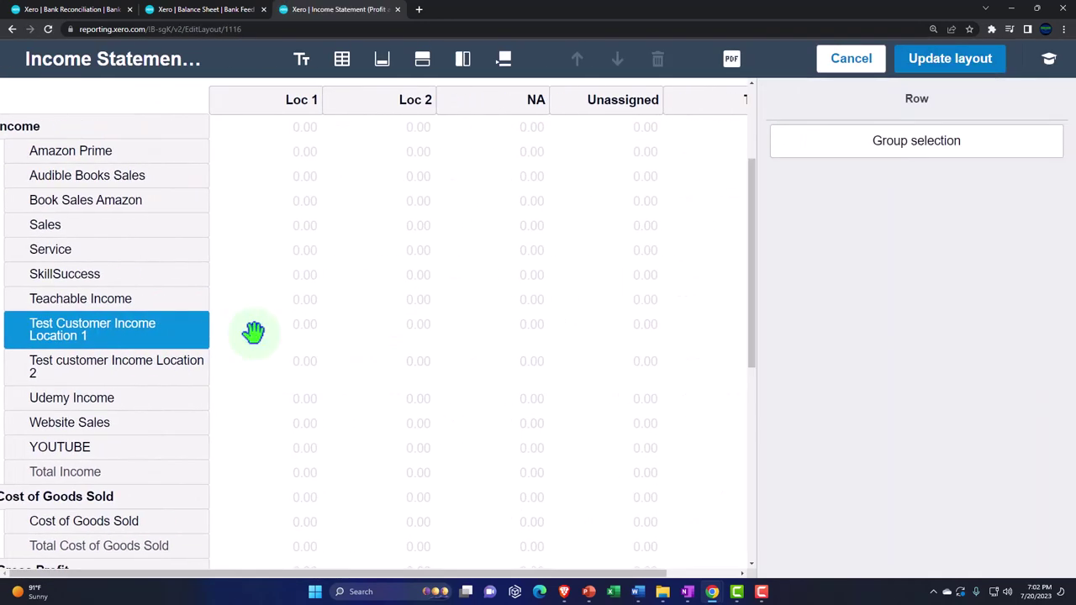
pyautogui.keyDown('shift'); pyautogui.click(130, 374); pyautogui.keyUp('shift')
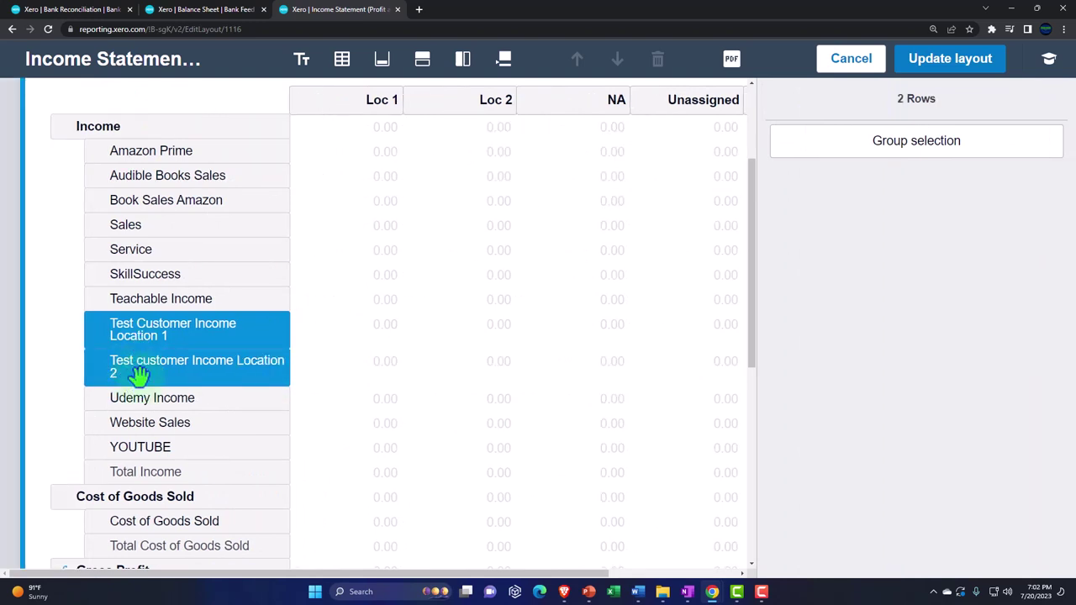
pyautogui.click(872, 154)
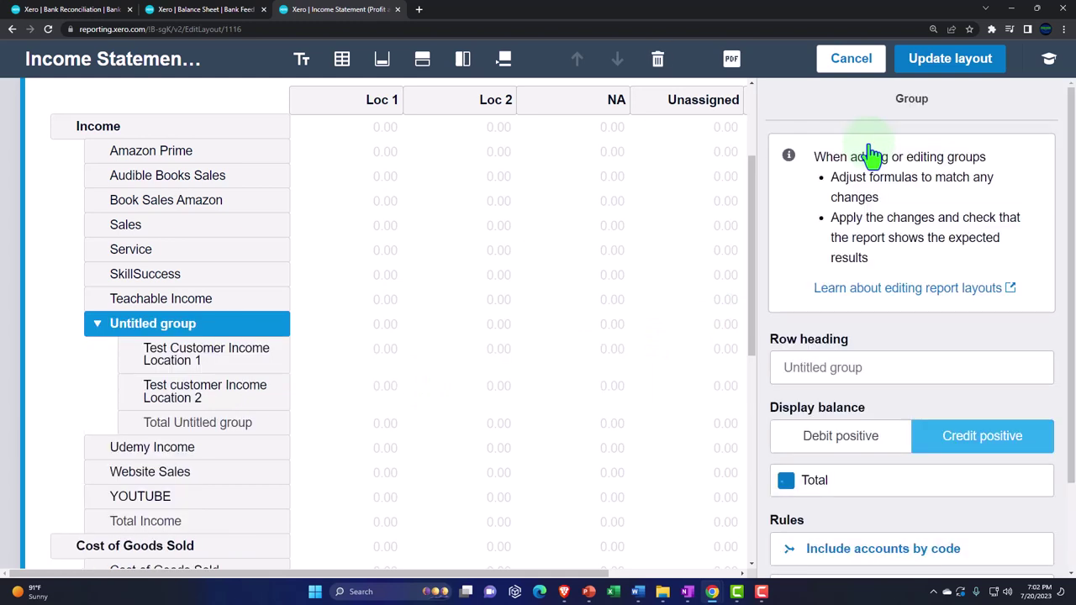
# Name the new group's row heading Test Customer Income.
pyautogui.click(864, 378)
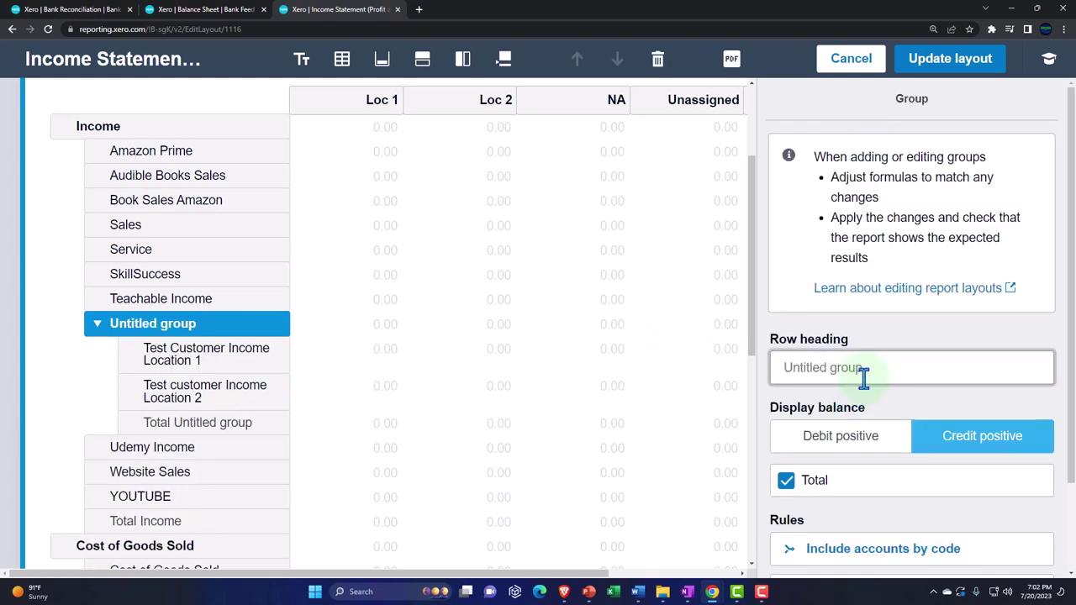
pyautogui.write('Test Co')
pyautogui.press('BackSpace')
pyautogui.write('ustomner')
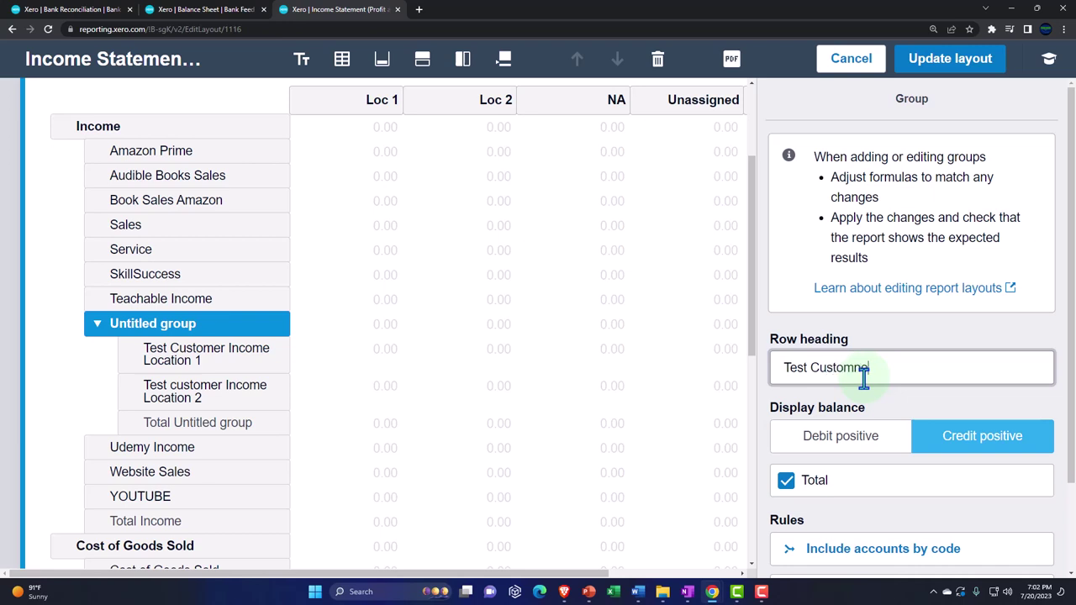
pyautogui.press('BackSpace')
pyautogui.press('BackSpace')
pyautogui.press('BackSpace')
pyautogui.press('BackSpace')
pyautogui.write('mer Inc')
pyautogui.press('BackSpace')
pyautogui.write('come')
pyautogui.scroll(-1, 875, 404)
pyautogui.press('Tab')
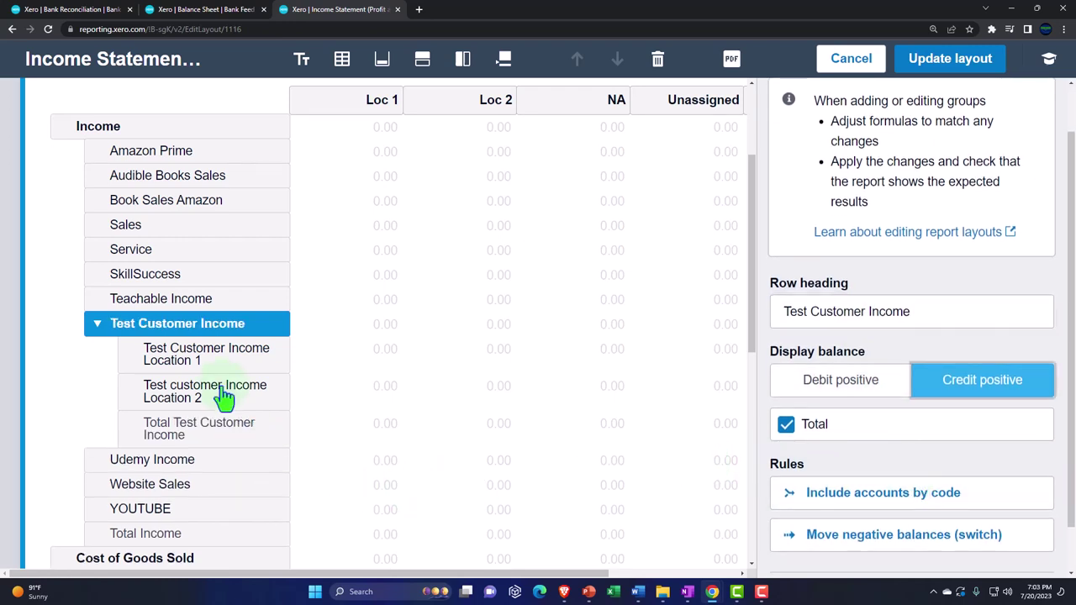
# Apply the edited layout to the Income Statement and review the grouped test customer income by location.
pyautogui.scroll(-2, 269, 391)
pyautogui.click(933, 74)
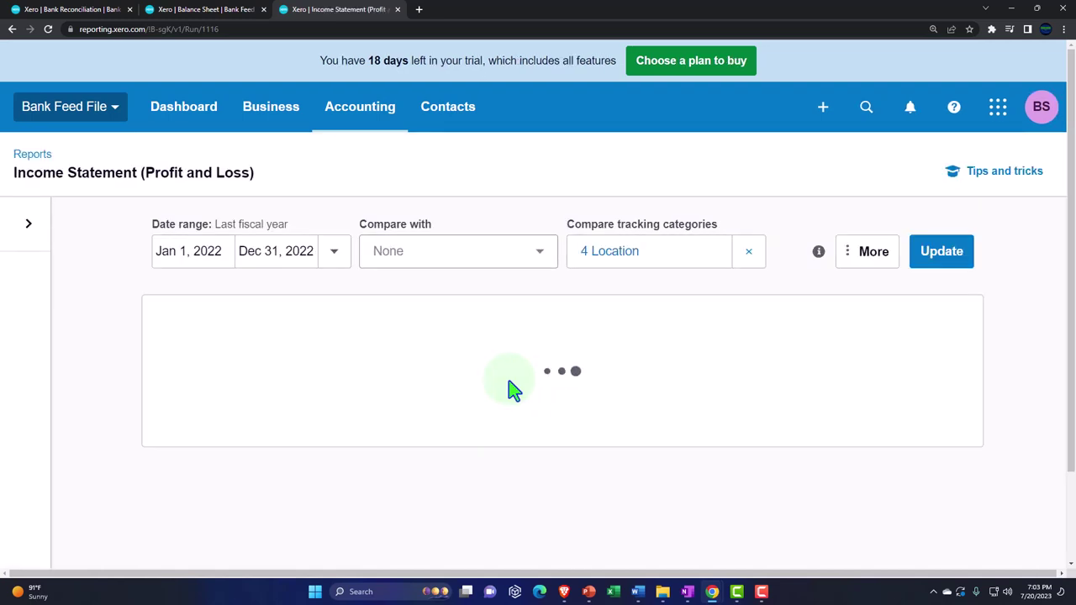
pyautogui.scroll(-5, 514, 391)
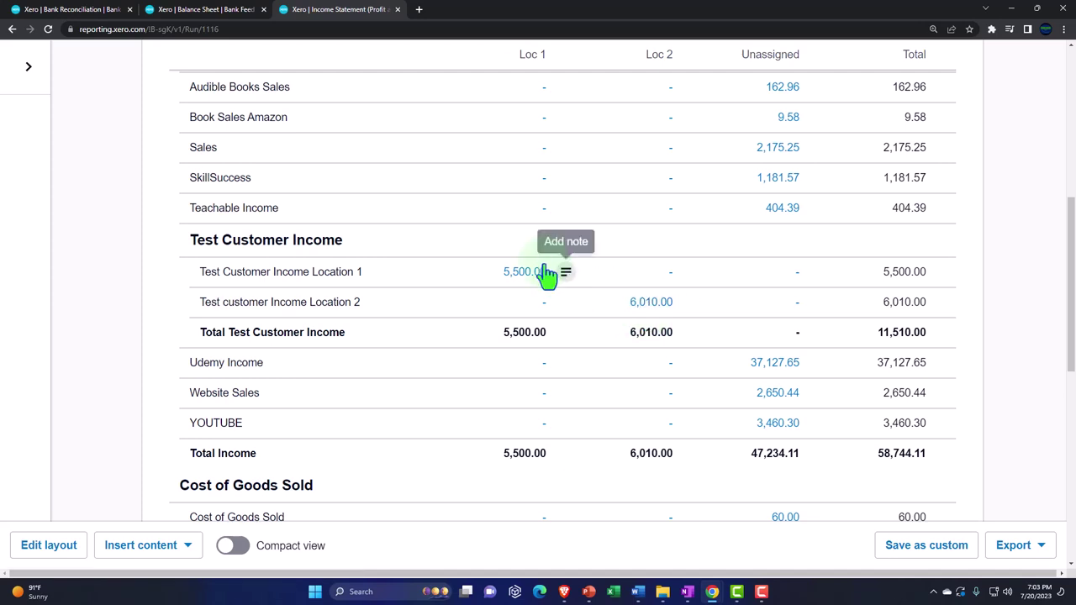
# Collapse the Test Customer Income group in the report layout, apply the change and review the Income section.
pyautogui.click(38, 547)
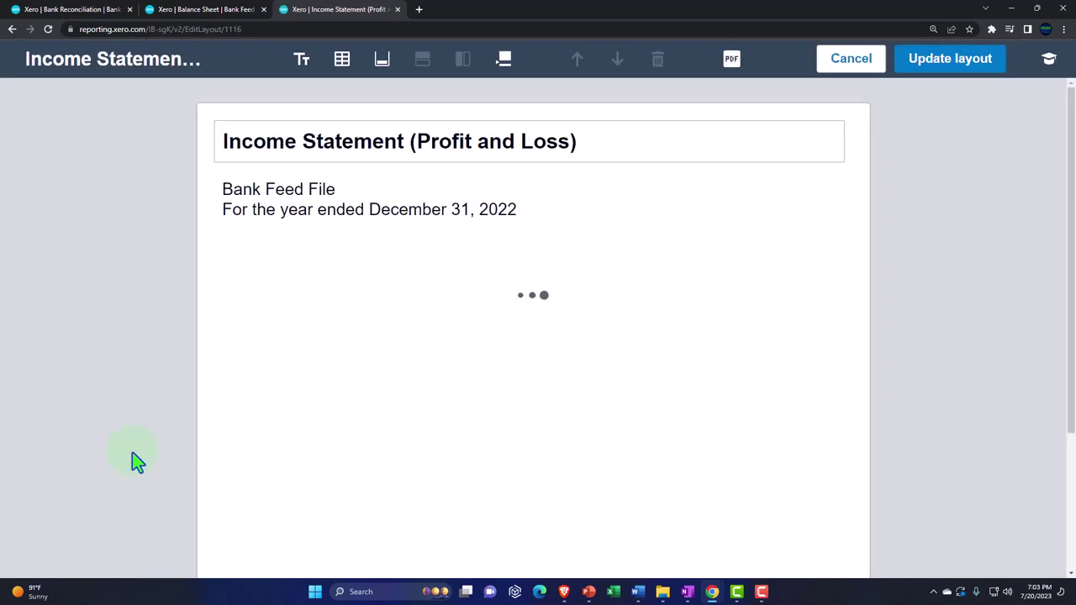
pyautogui.click(176, 444)
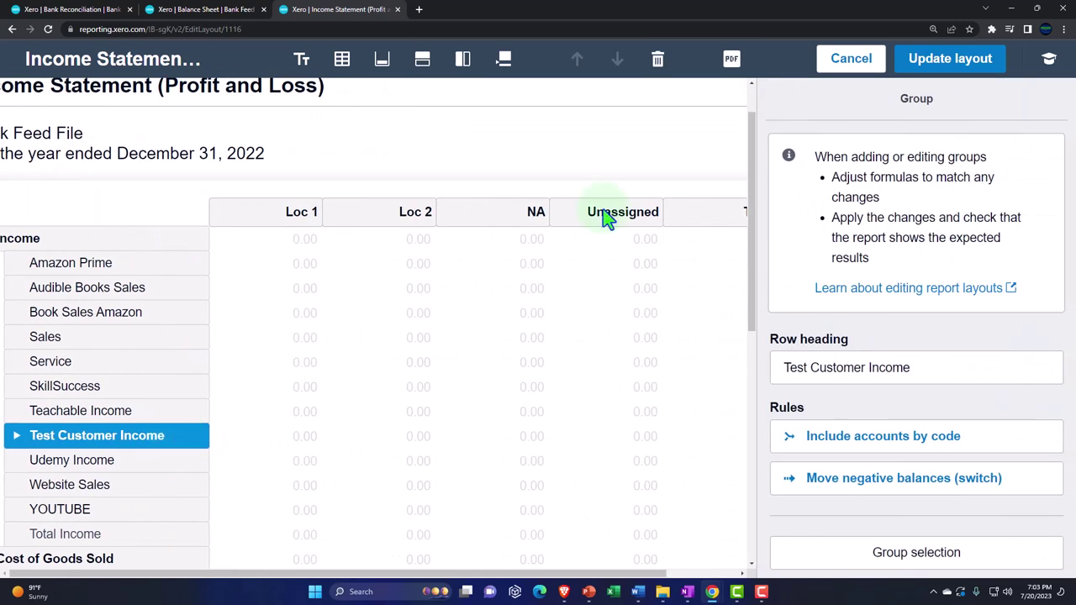
pyautogui.click(934, 58)
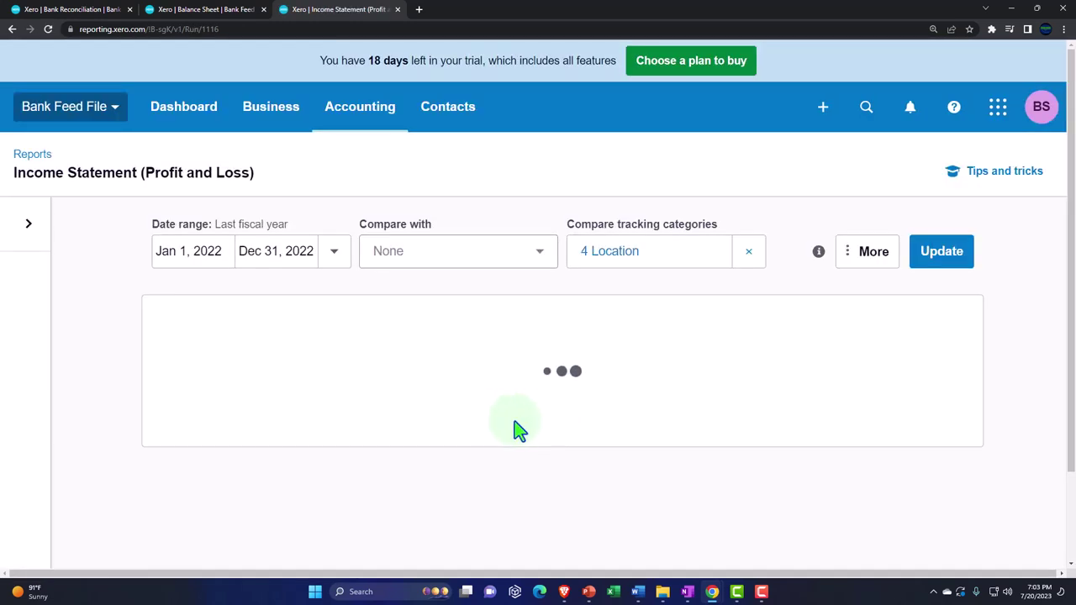
pyautogui.scroll(-5, 387, 425)
pyautogui.scroll(-1, 387, 426)
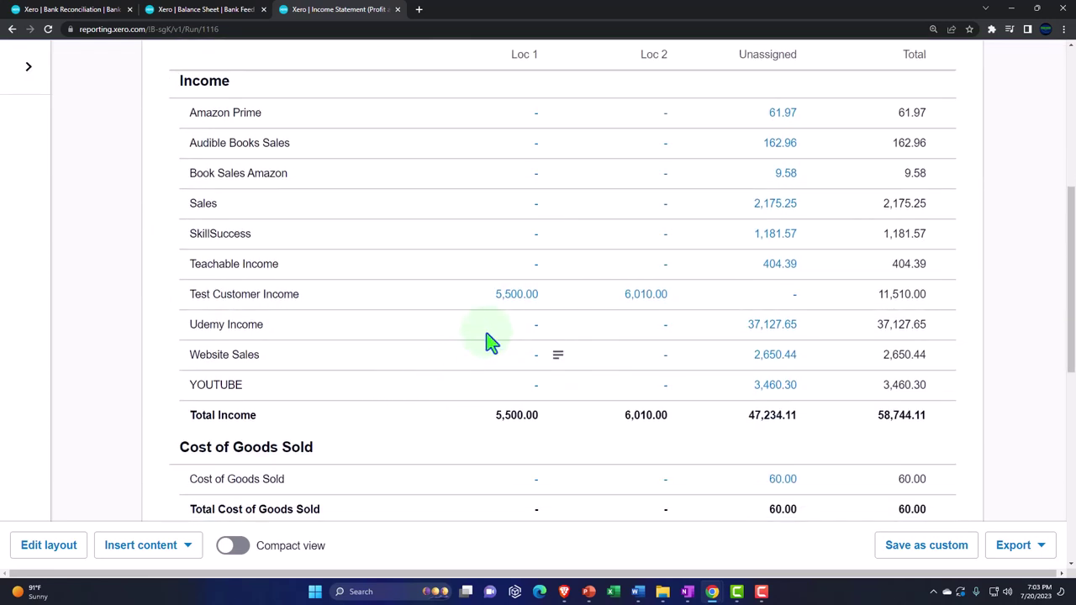